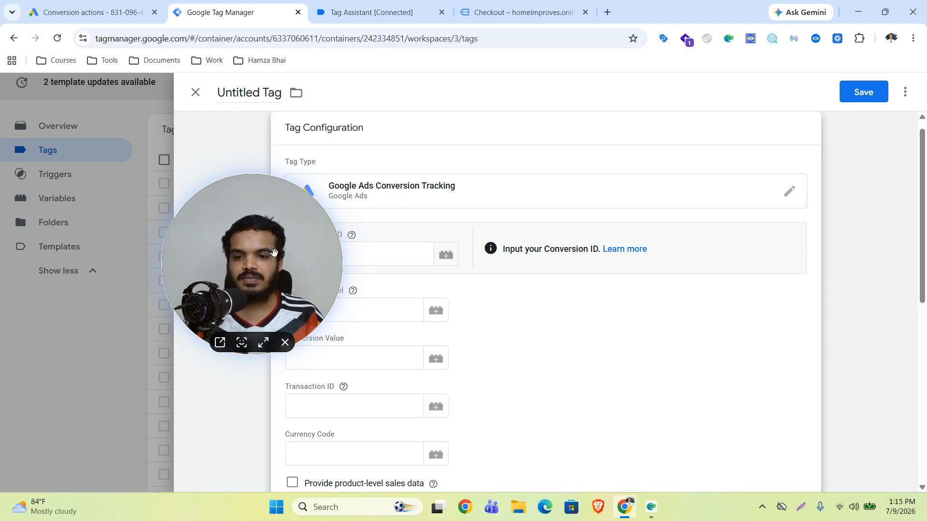
- Switch to the homeimproves.online checkout page, review the prefilled billing details and place the cash-on-delivery test order
drag(271, 278, 102, 304)
scroll(515, 319, down, 1)
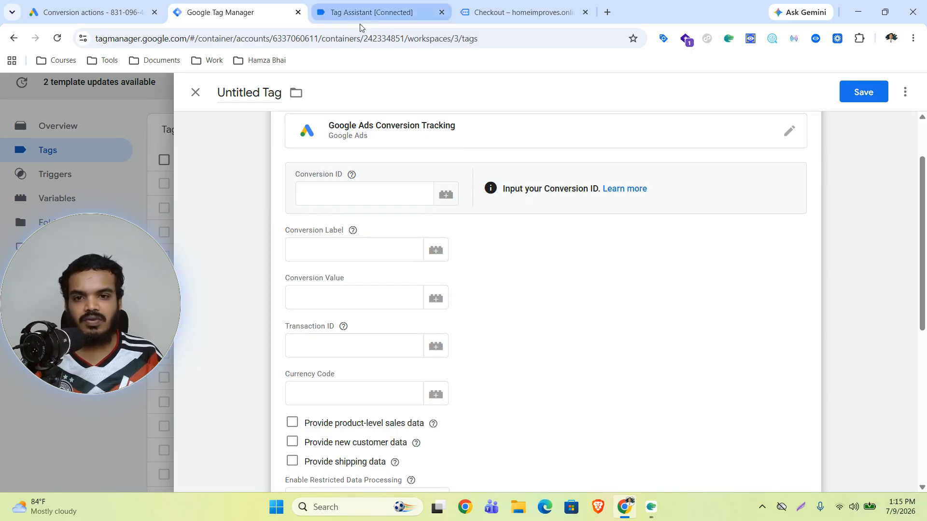
click(494, 14)
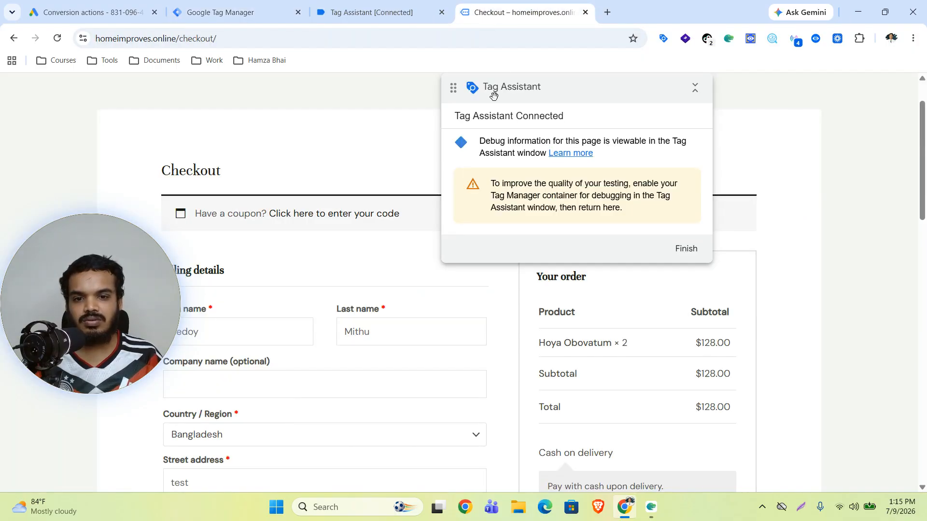
drag(91, 287, 819, 165)
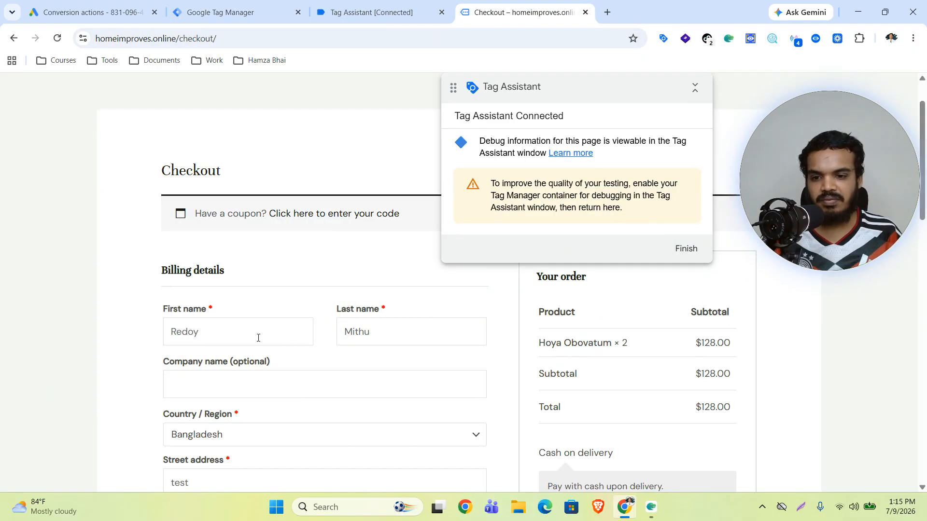
scroll(257, 319, down, 1)
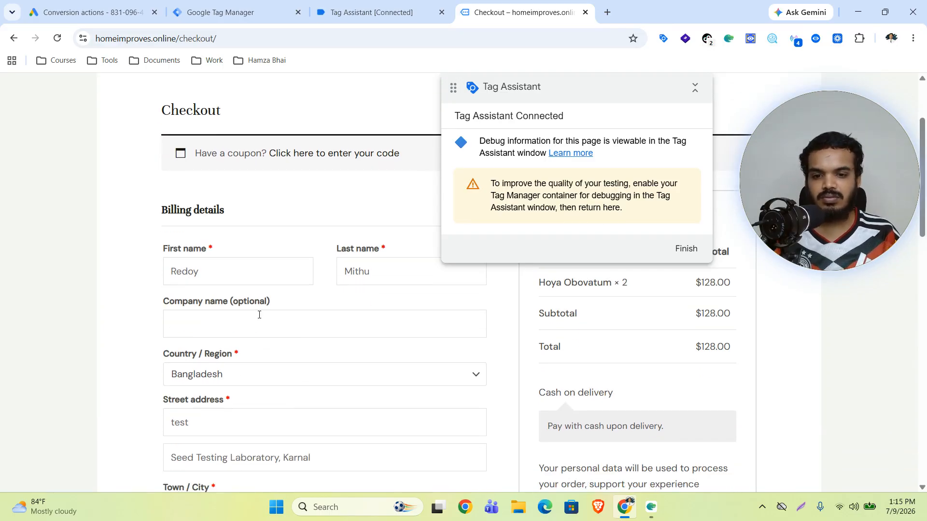
scroll(271, 315, up, 2)
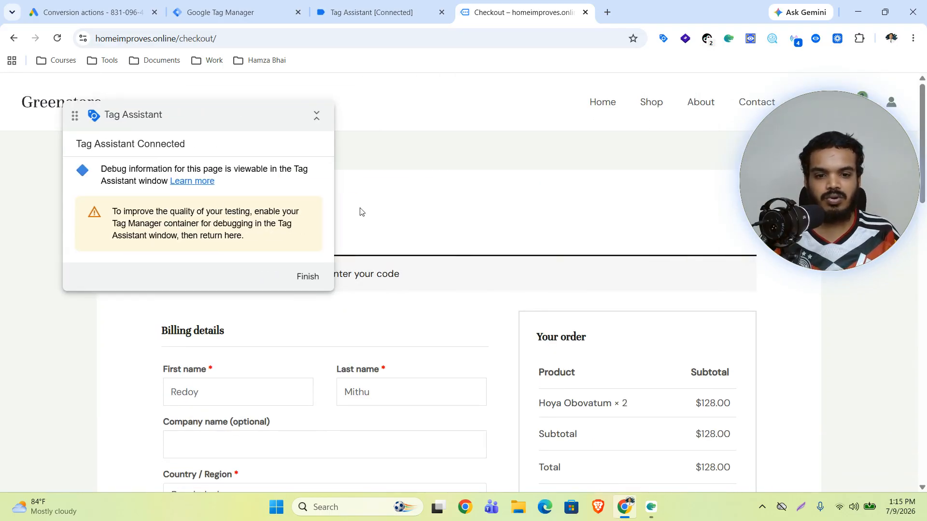
scroll(620, 361, down, 2)
scroll(617, 376, down, 4)
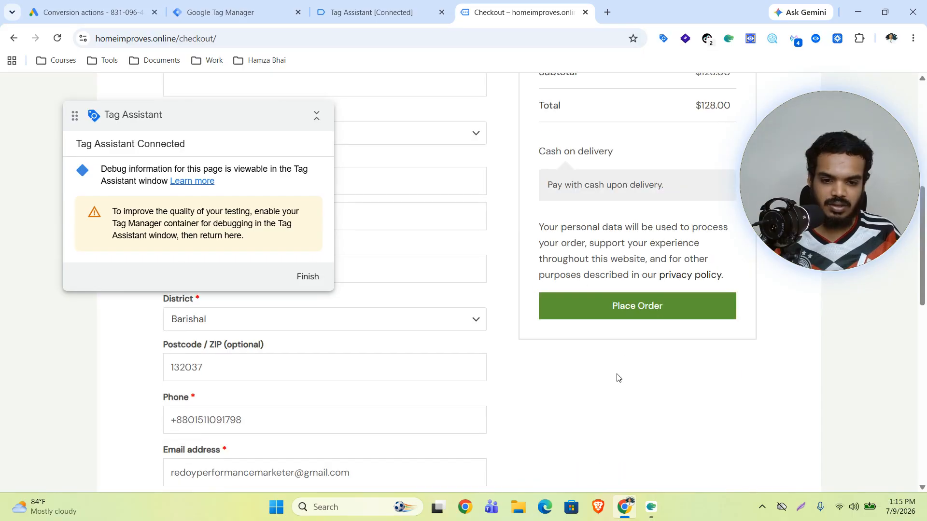
scroll(248, 326, up, 4)
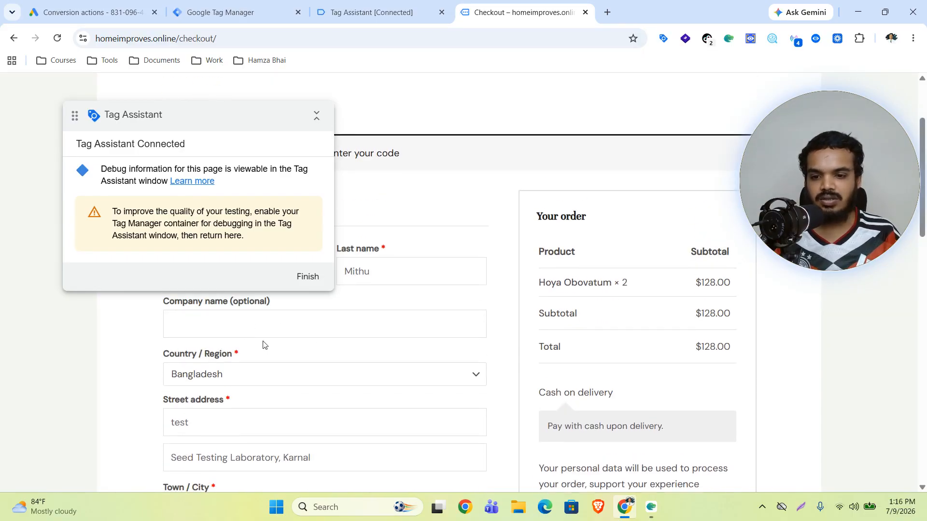
scroll(265, 345, down, 2)
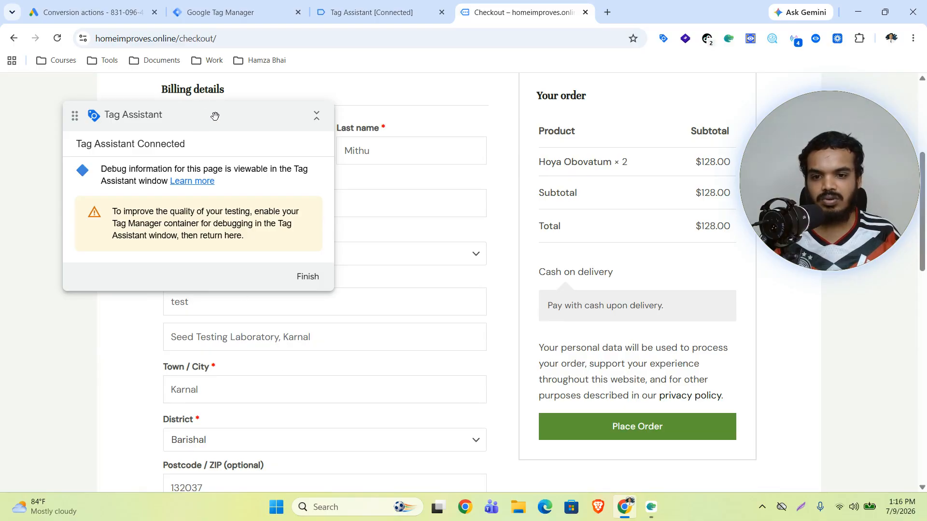
scroll(269, 365, down, 1)
scroll(268, 365, down, 4)
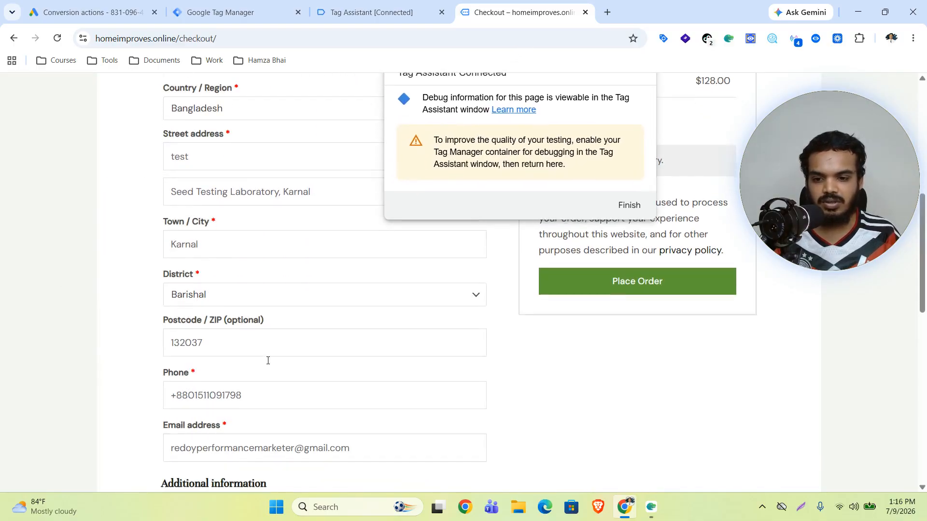
scroll(514, 349, up, 3)
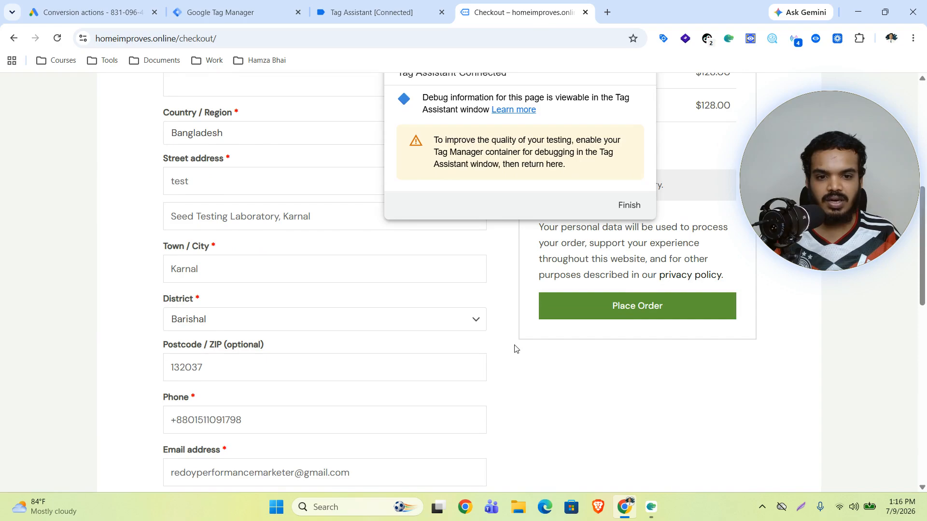
click(625, 314)
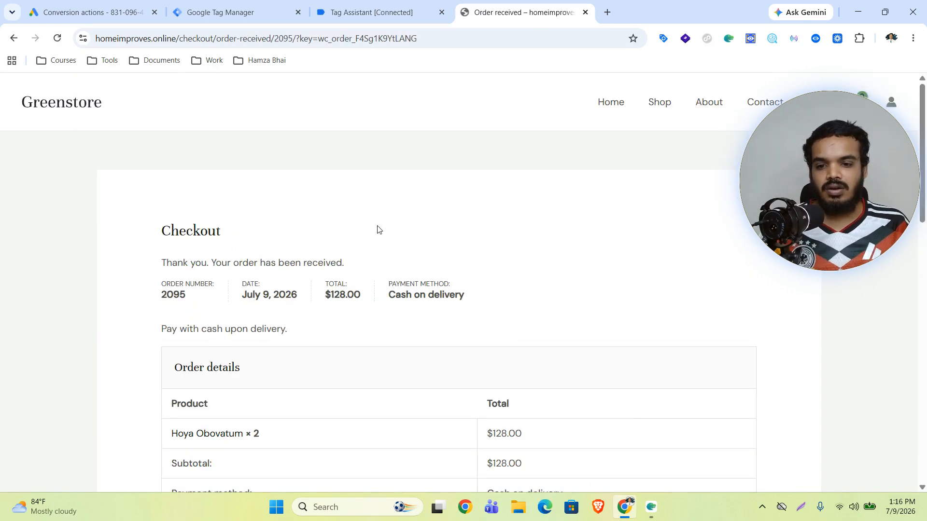
- Switch to Tag Assistant and inspect the data layer push of the earliest purchase event on the Order received page
click(381, 13)
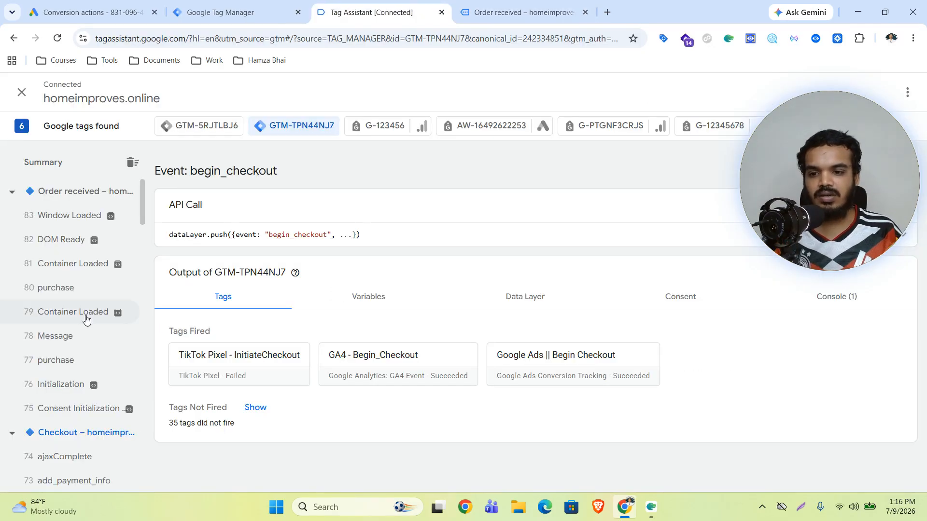
click(65, 363)
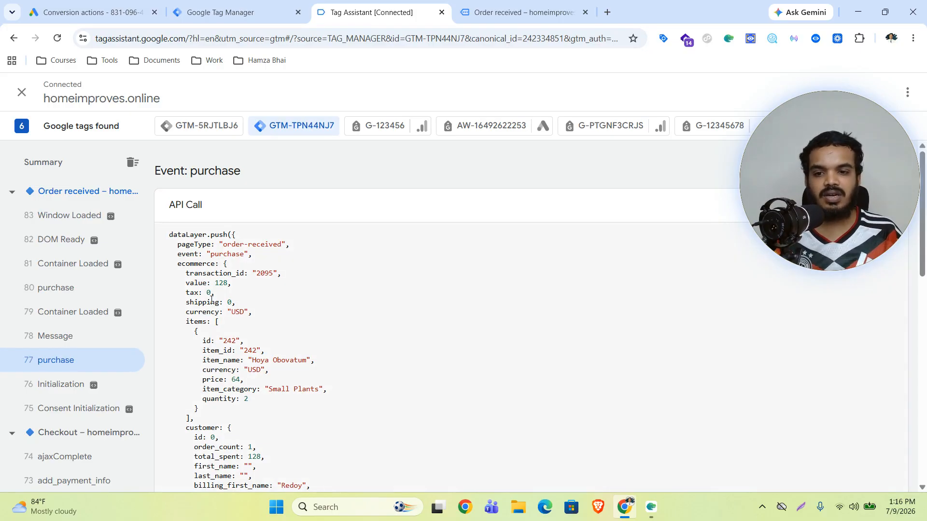
- Return to Google Tag Manager, leave the untitled tag and start a new user-defined variable of type Data Layer Variable
click(193, 15)
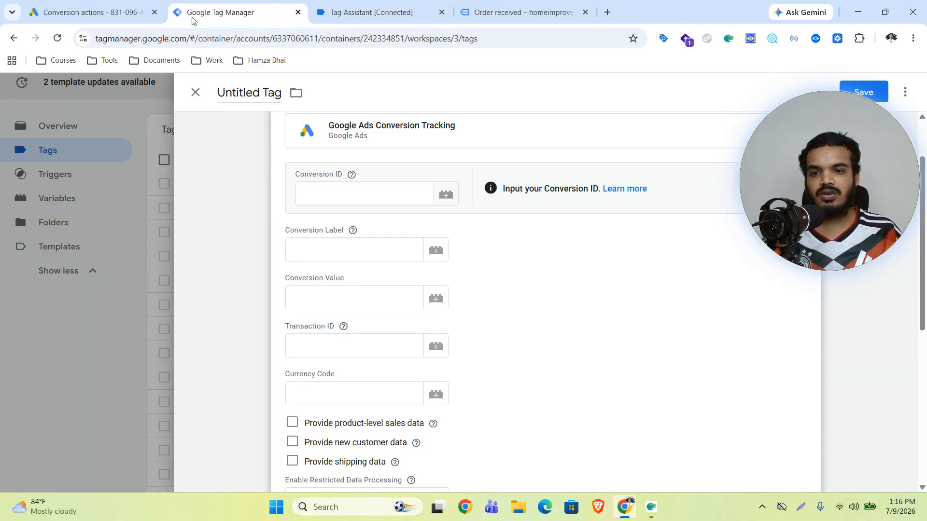
click(112, 314)
click(57, 205)
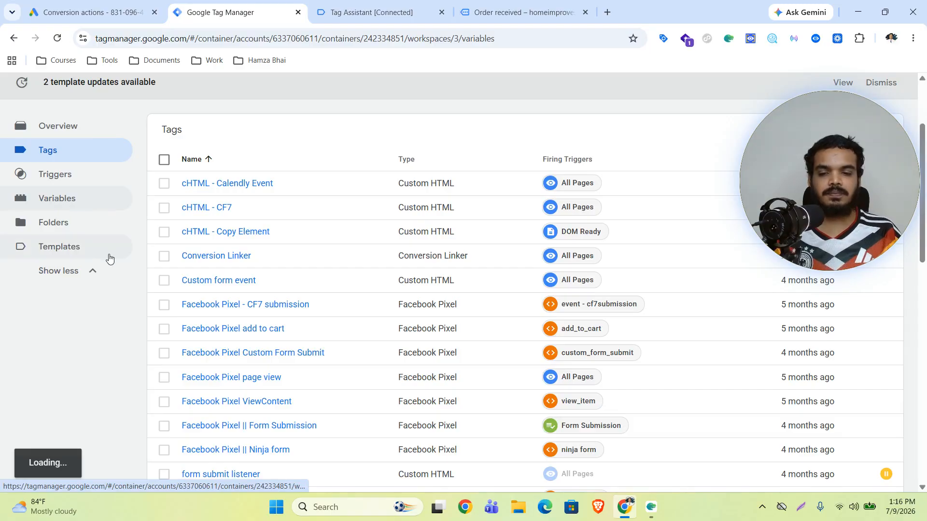
click(877, 348)
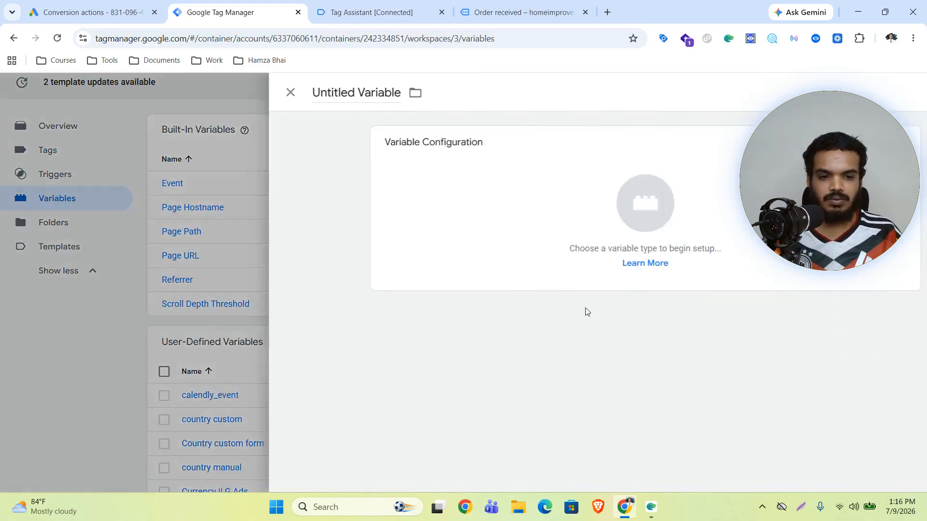
click(531, 215)
scroll(676, 309, down, 1)
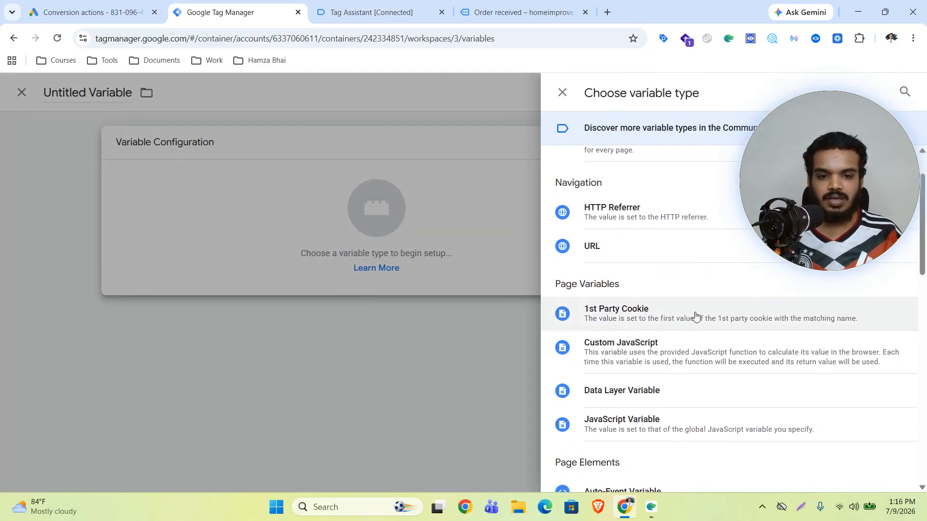
click(652, 395)
click(331, 271)
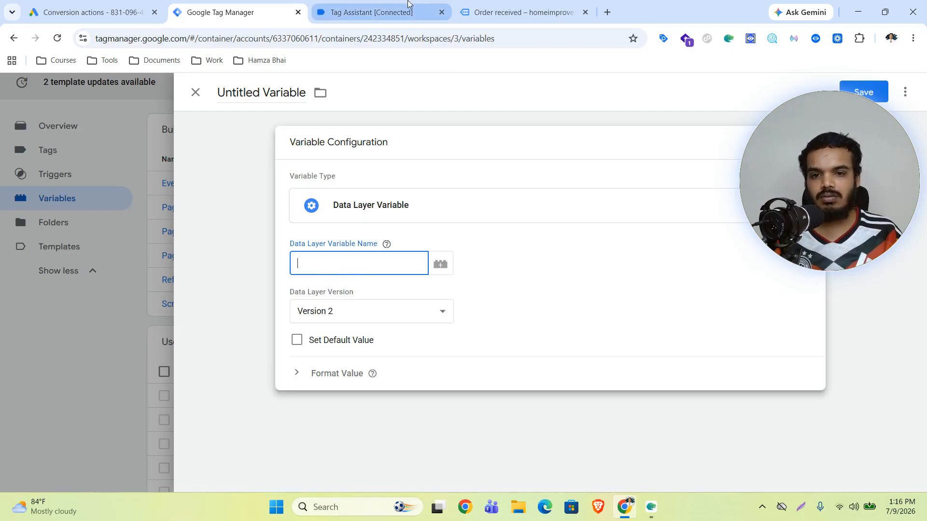
- Set the data layer variable name to ecommerce.transaction_id, taking the key names from the purchase event in Tag Assistant
click(387, 12)
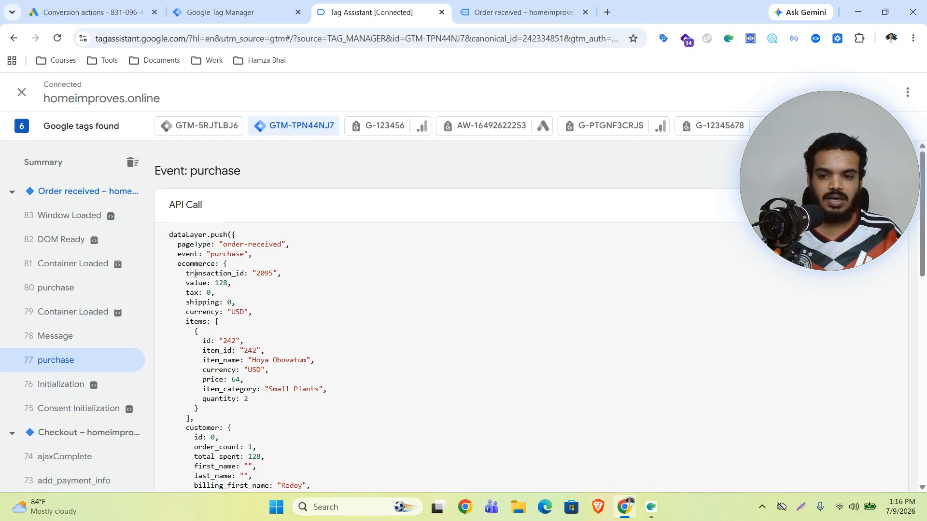
drag(177, 263, 229, 265)
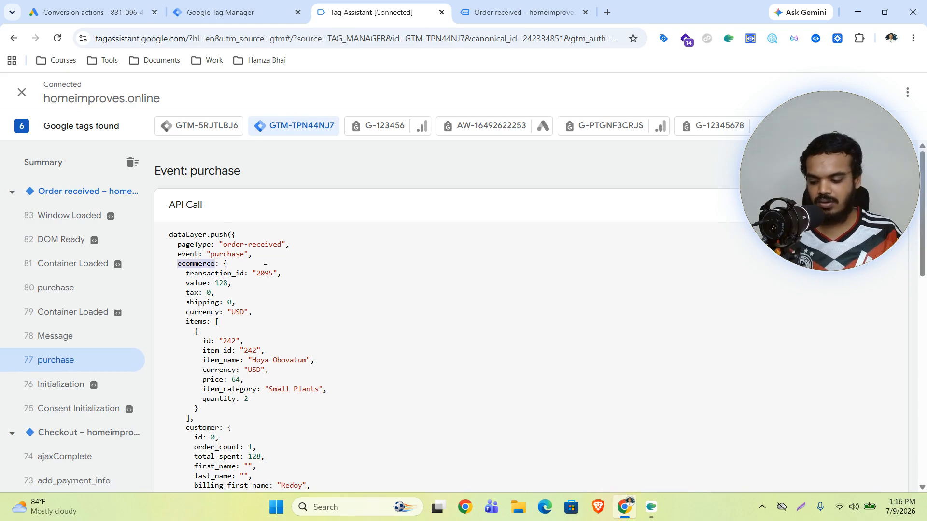
click(218, 12)
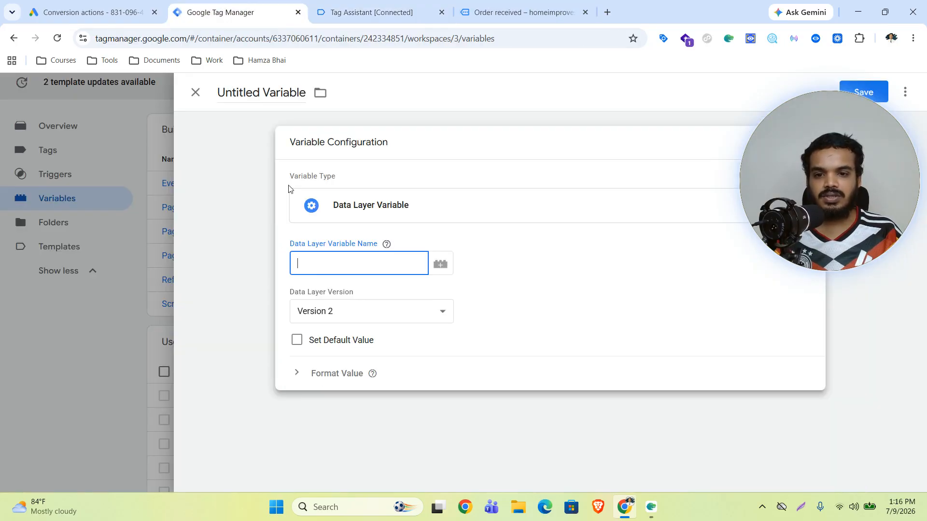
text(ecommerce)
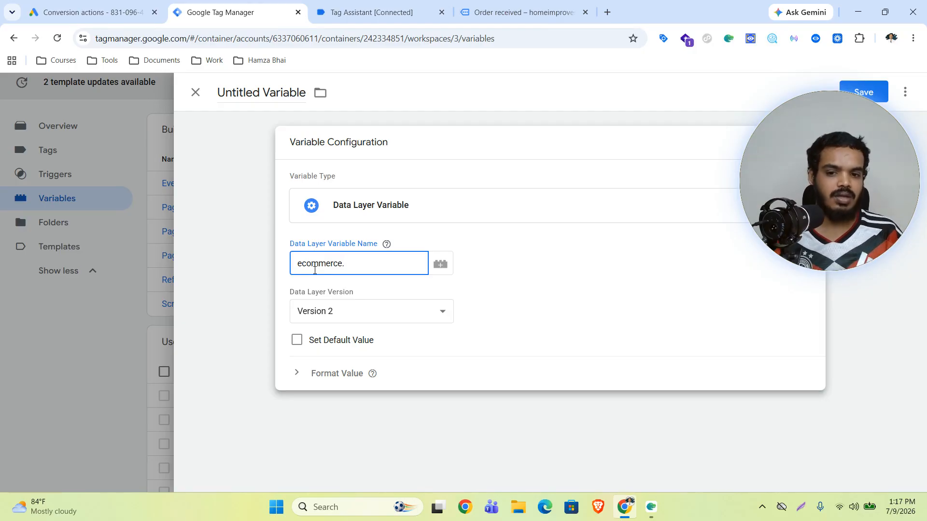
text(.)
click(389, 4)
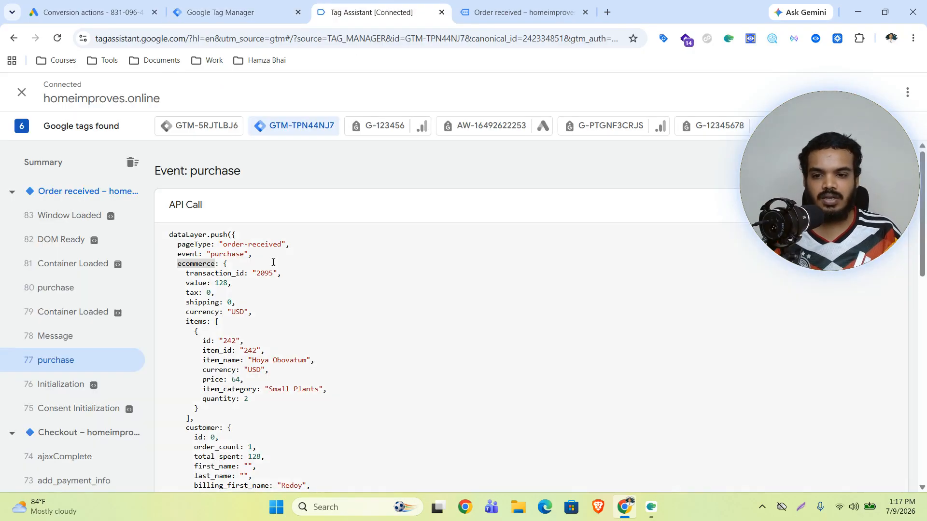
double_click(208, 274)
key(ctrl+c)
click(198, 12)
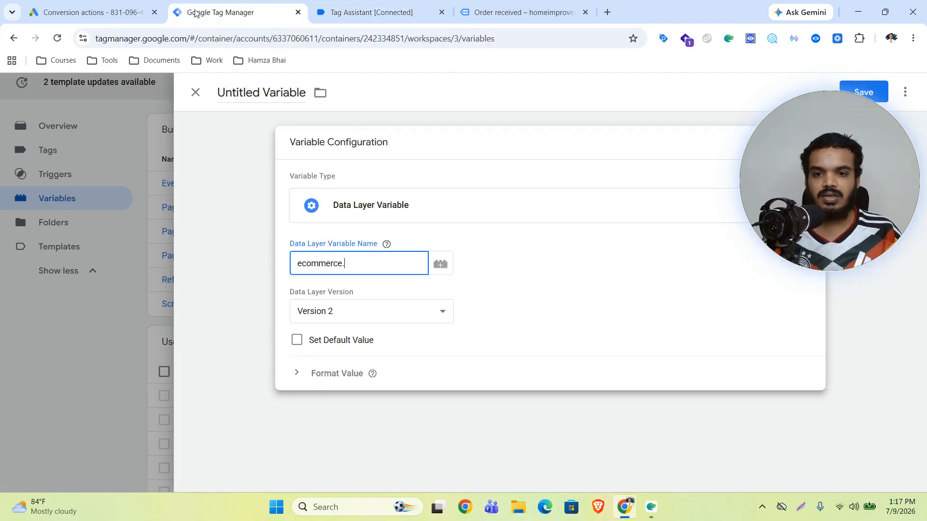
key(ctrl+v)
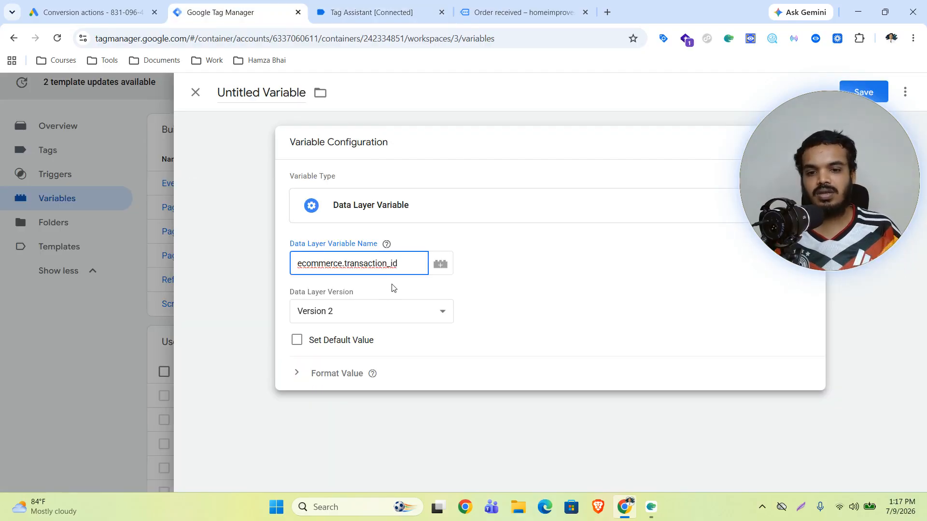
- Name the variable "Transaction Id || G ADS" and save it
click(275, 95)
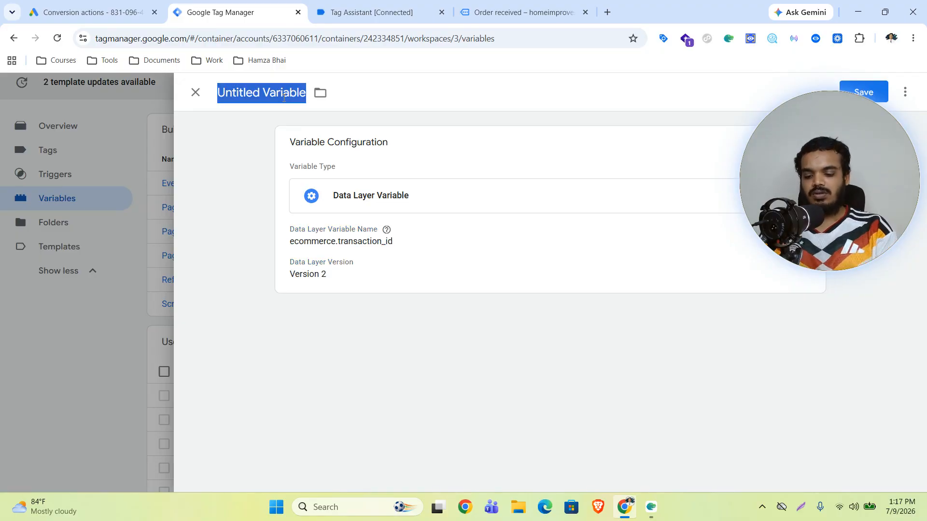
text(Transaction Id)
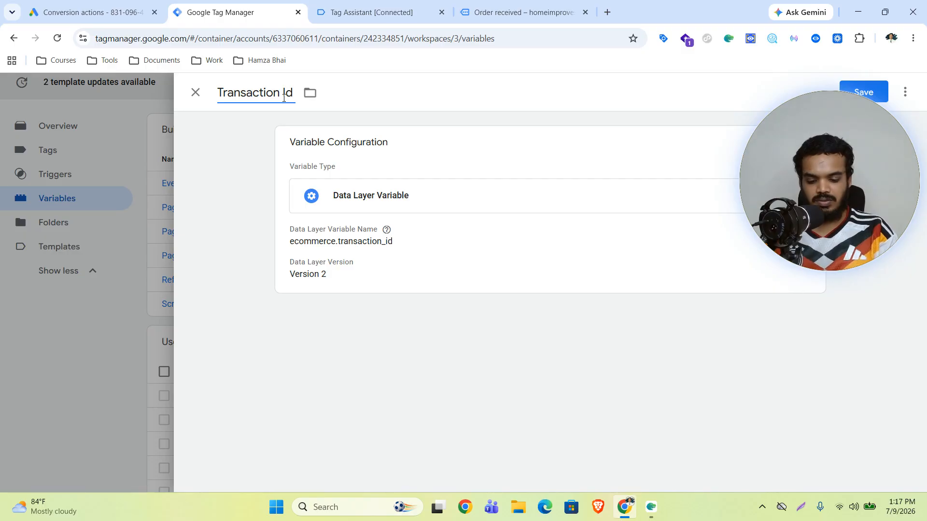
text( || G)
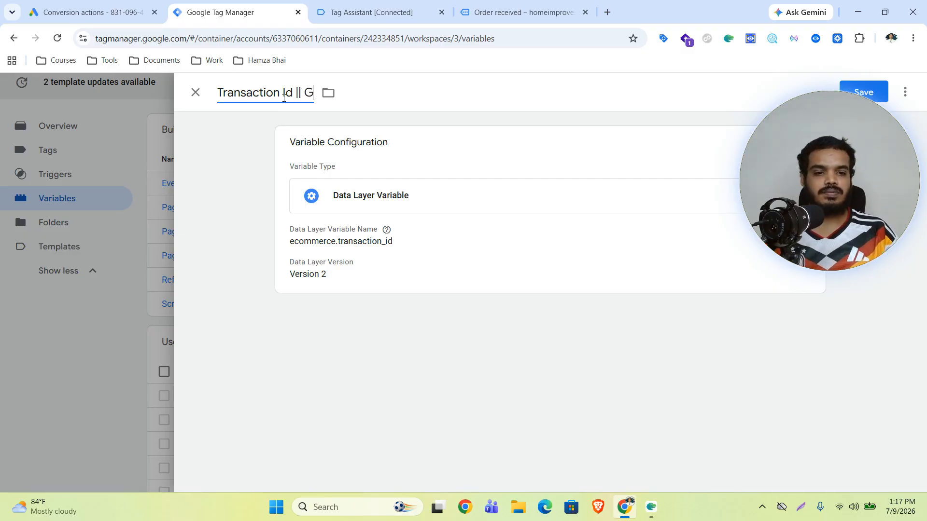
text( ADS)
drag(848, 153, 674, 198)
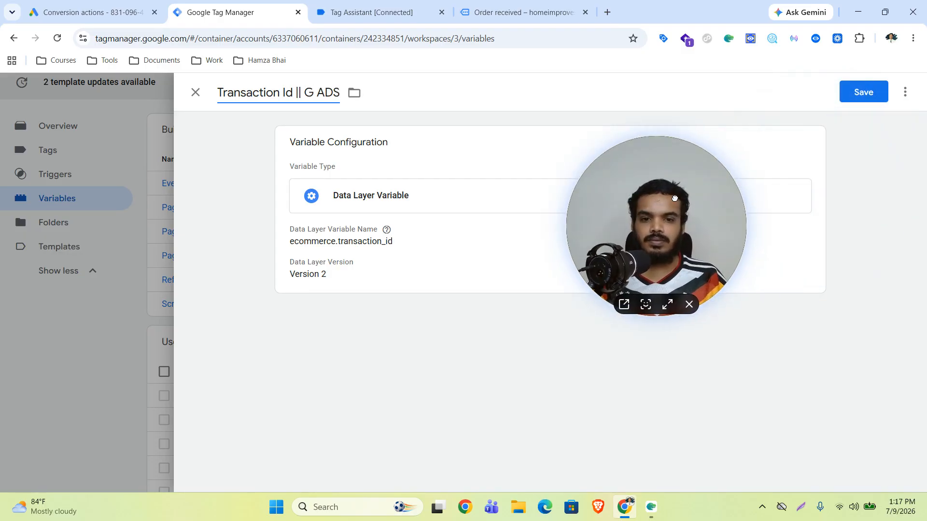
click(872, 98)
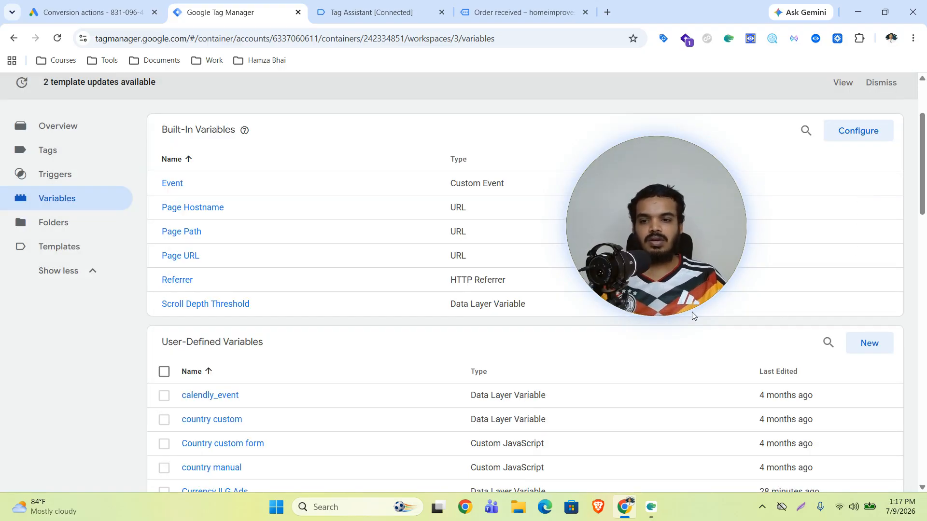
- Switch to Google Ads, start a new conversion action and continue with website conversions only, deselecting conversions from phone calls
click(101, 5)
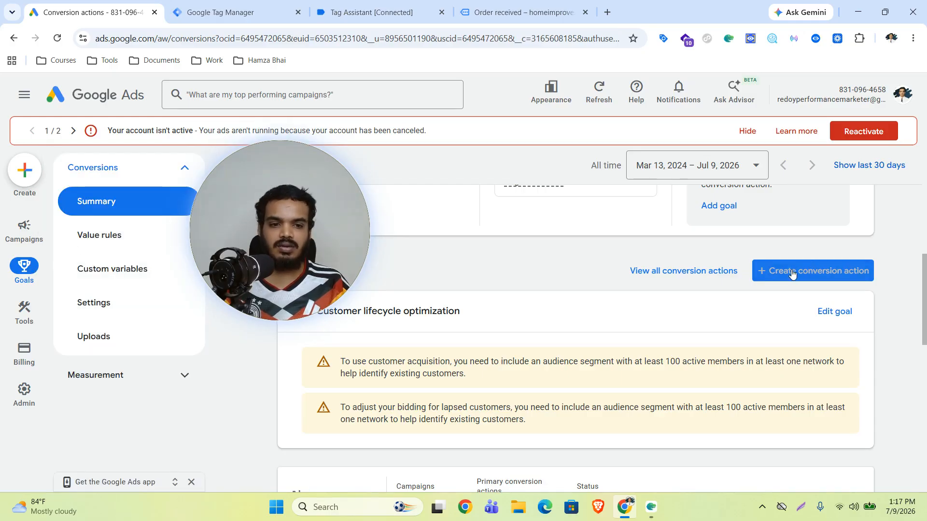
click(824, 273)
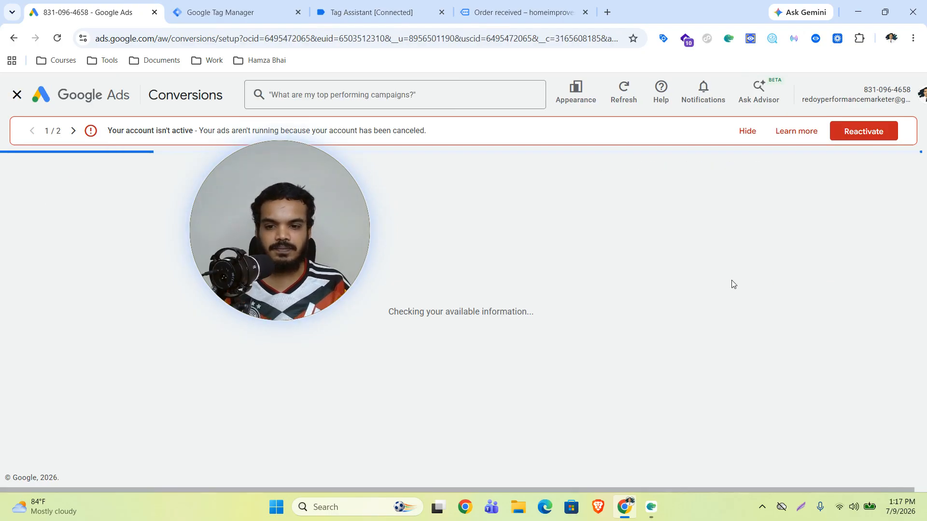
scroll(259, 309, down, 3)
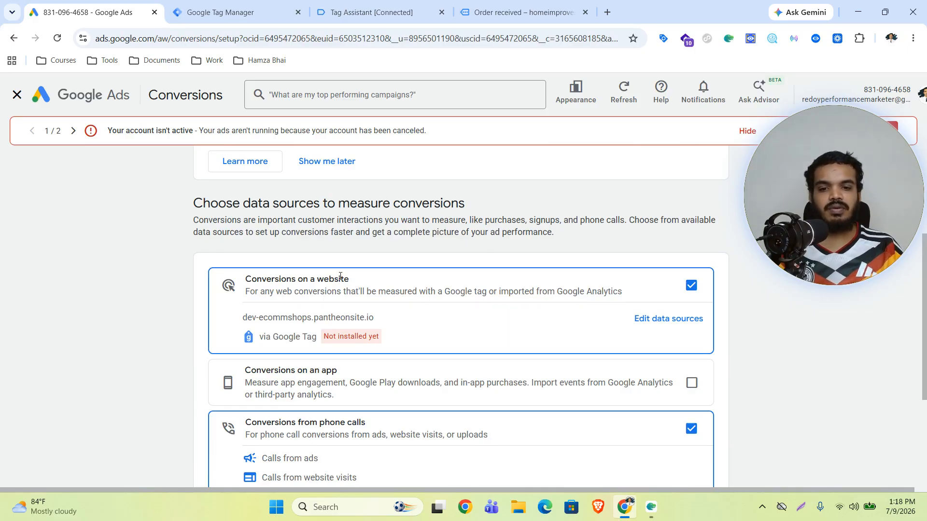
scroll(699, 307, down, 2)
click(691, 308)
scroll(436, 321, down, 1)
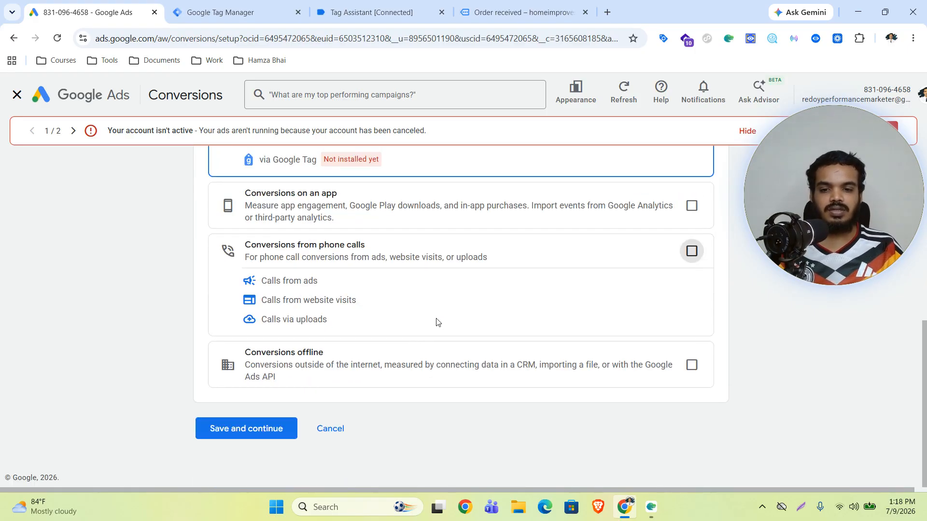
click(215, 429)
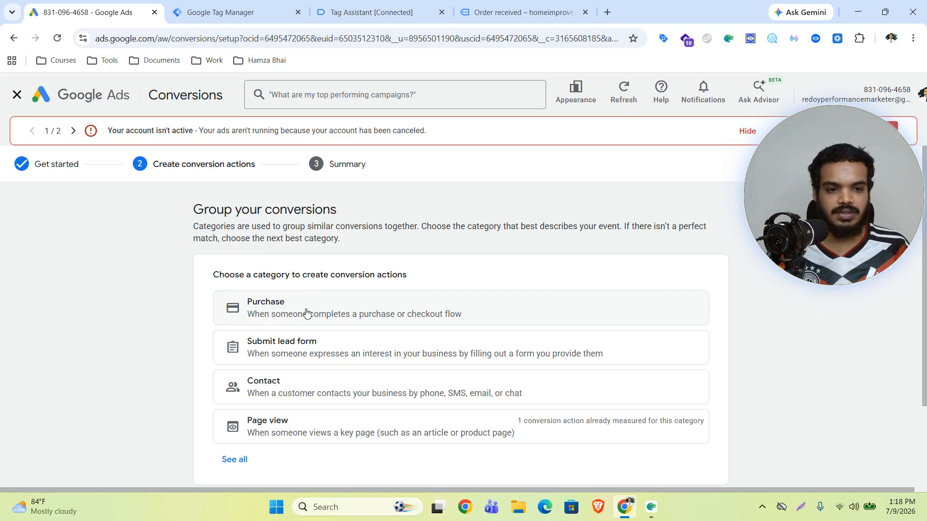
- Choose the Purchase category for the conversion action and set it up manually with code
click(307, 313)
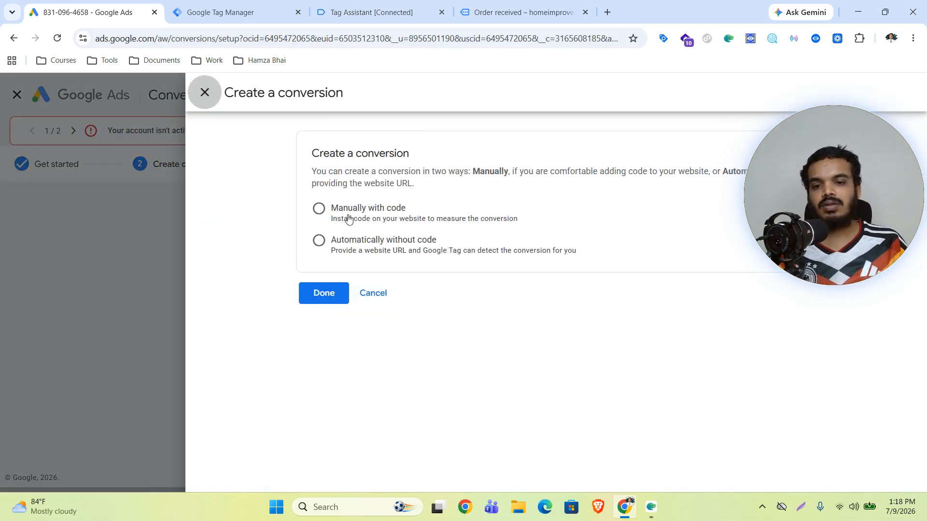
click(319, 209)
click(692, 298)
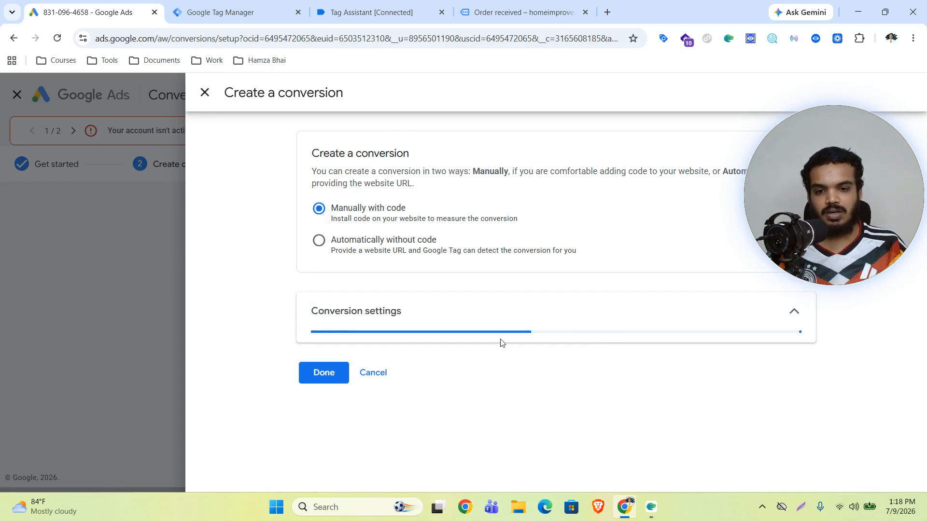
scroll(524, 313, down, 1)
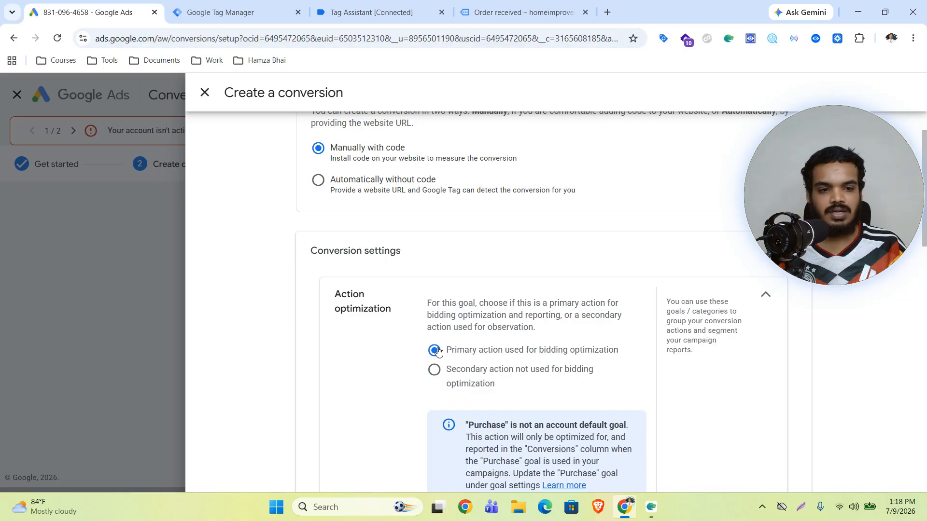
- Keep the default Purchase conversion settings, check that enhanced conversions are enabled for this action, and confirm the conversion
scroll(449, 338, down, 5)
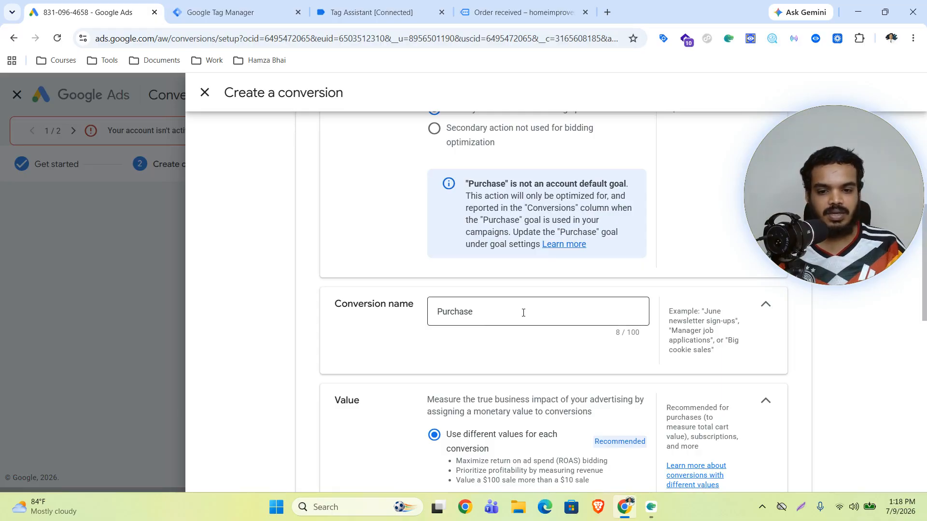
scroll(523, 312, down, 3)
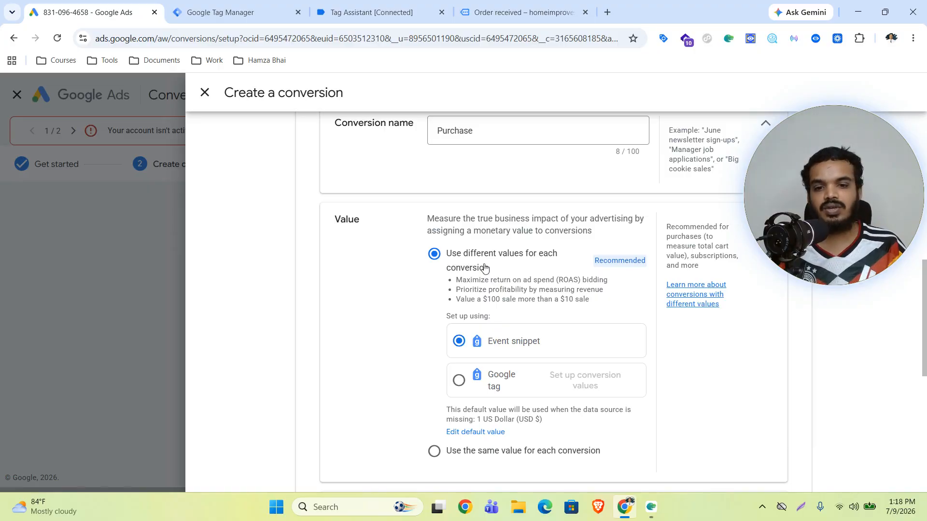
scroll(513, 272, down, 3)
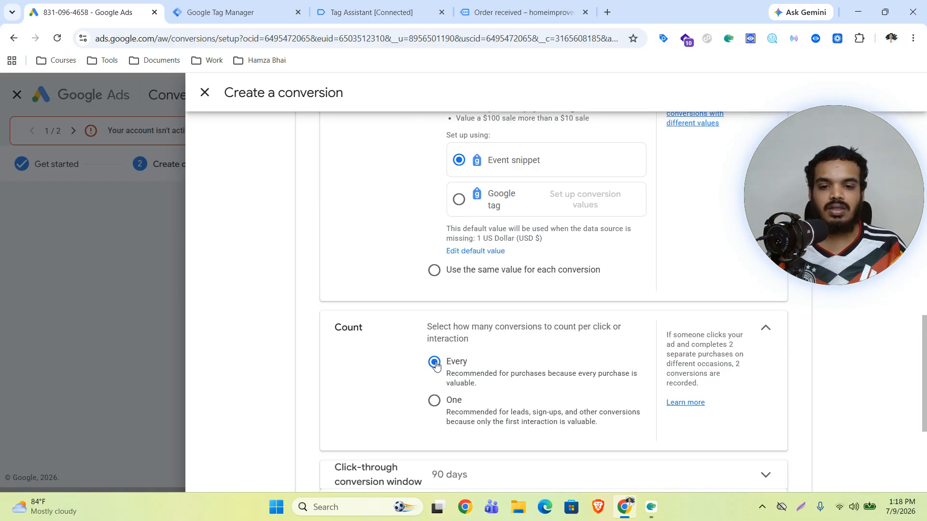
scroll(451, 365, down, 3)
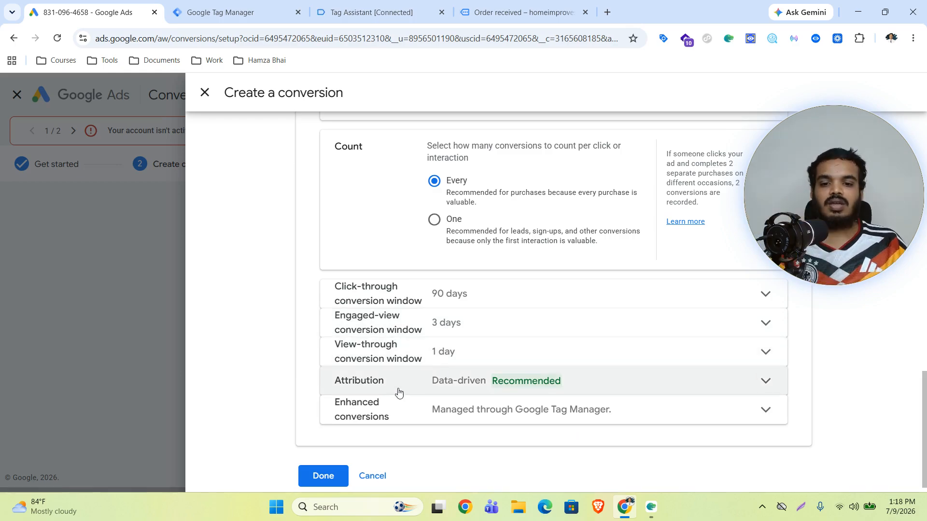
click(633, 416)
scroll(485, 352, down, 2)
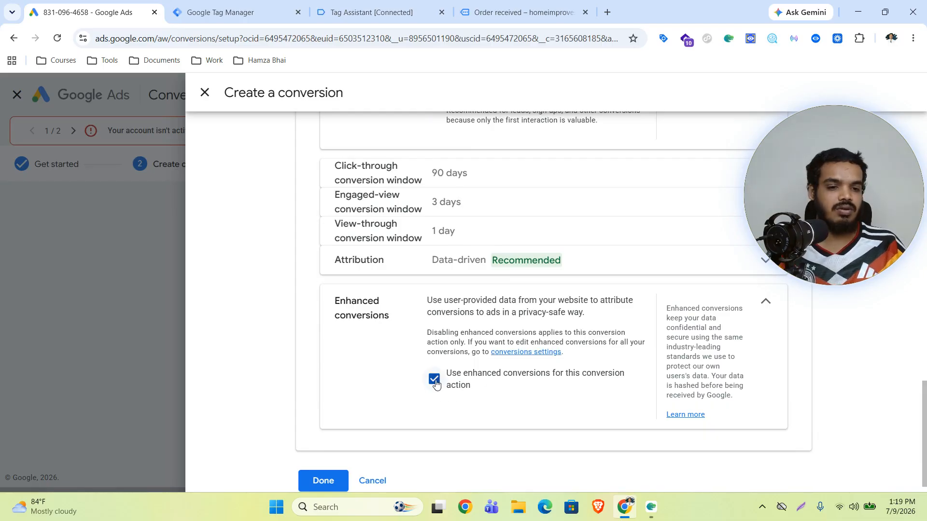
scroll(492, 397, down, 1)
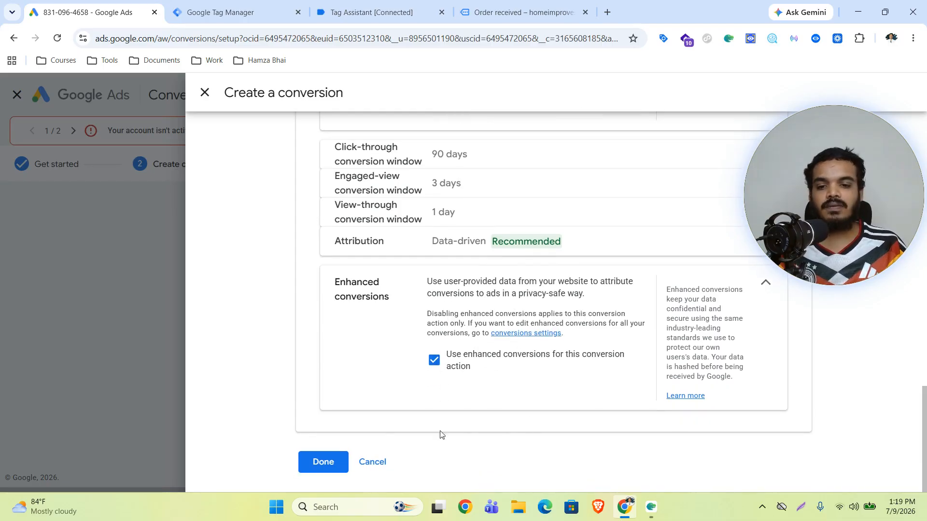
click(320, 461)
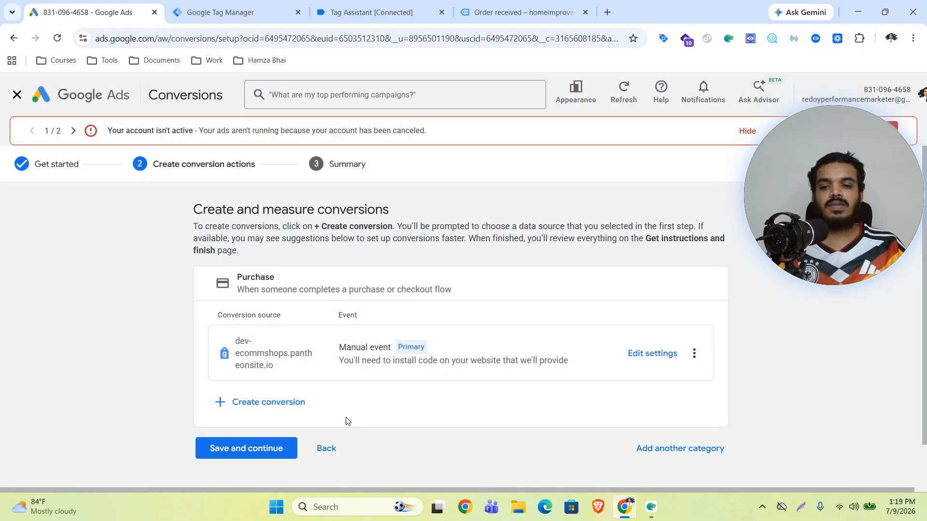
- Save the conversion action, choose Google Tag Manager as the installation method and select the conversion label
click(214, 447)
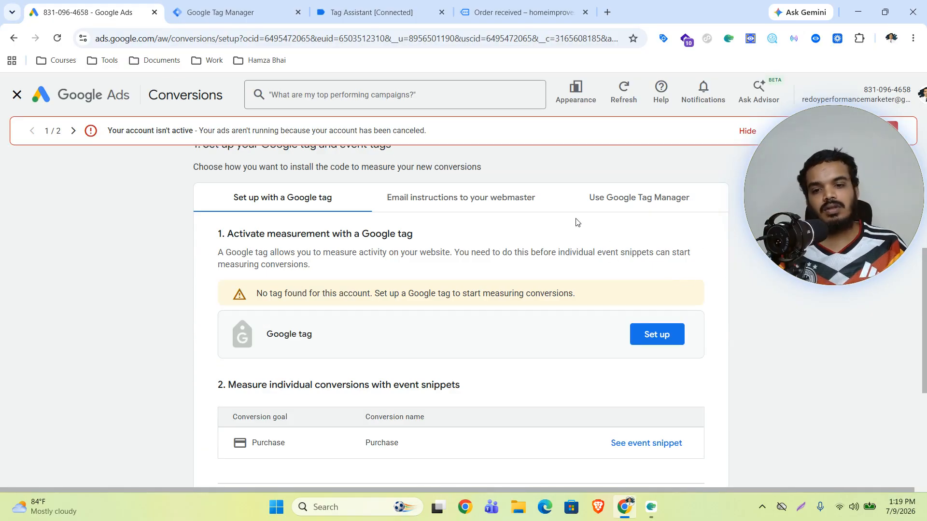
click(622, 203)
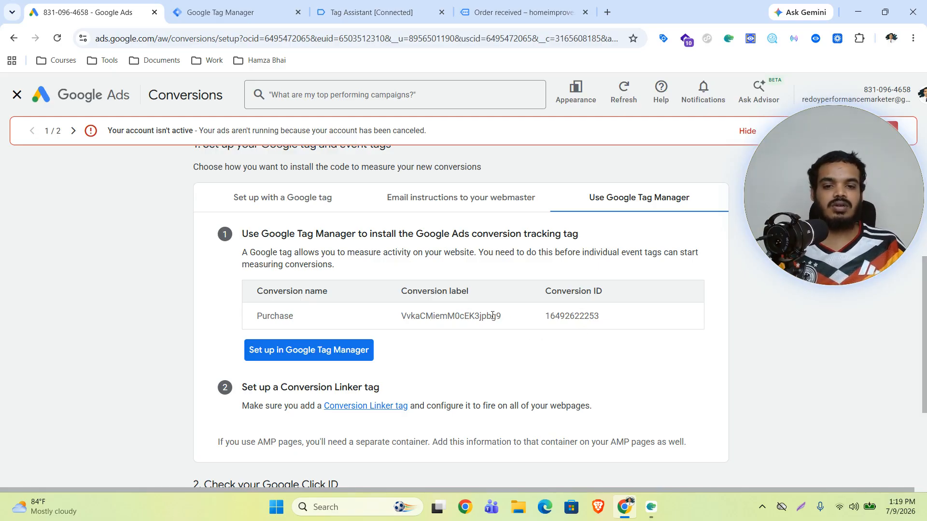
drag(505, 321, 401, 323)
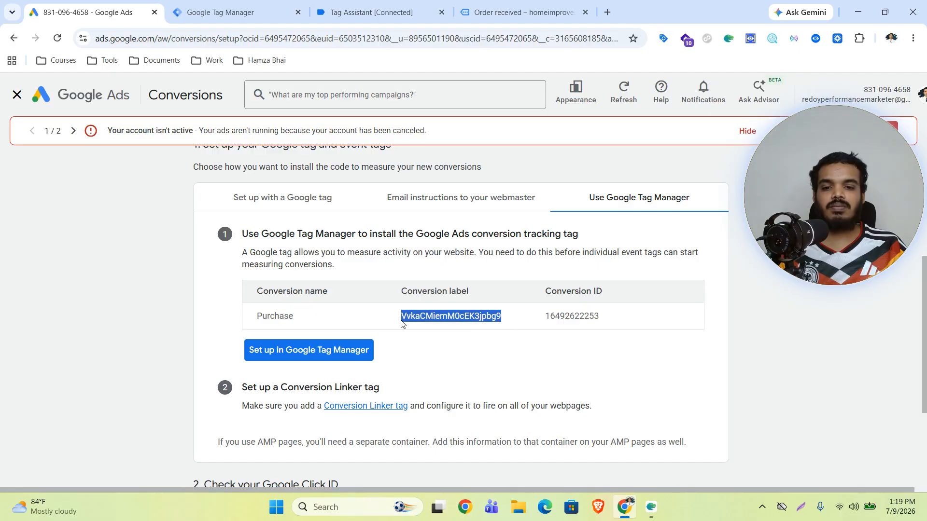
- Switch to Google Tag Manager, sort the user-defined variables by last edited and open the Google Ads Conversion ID variable
click(227, 12)
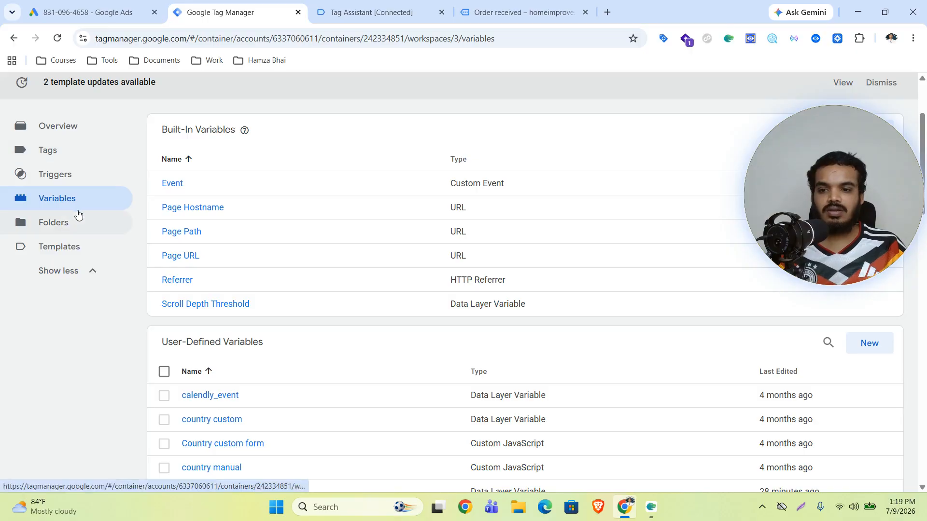
click(777, 372)
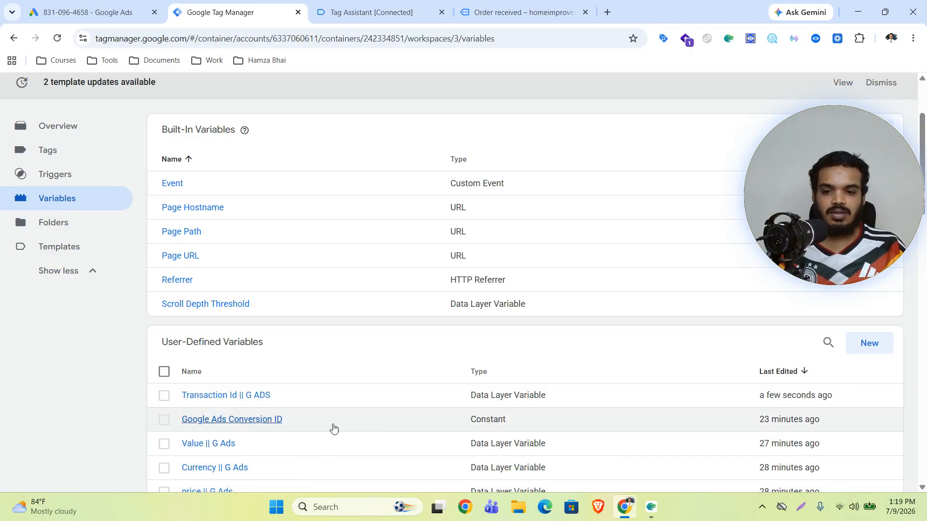
click(232, 419)
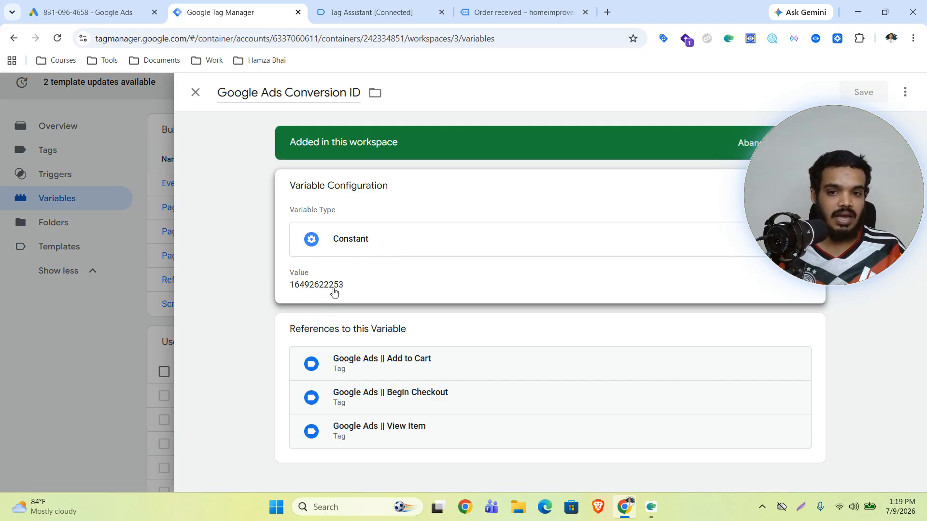
- Copy the conversion ID from Google Ads and search for it in the Google Ads Conversion ID variable in Tag Manager
click(558, 4)
click(93, 4)
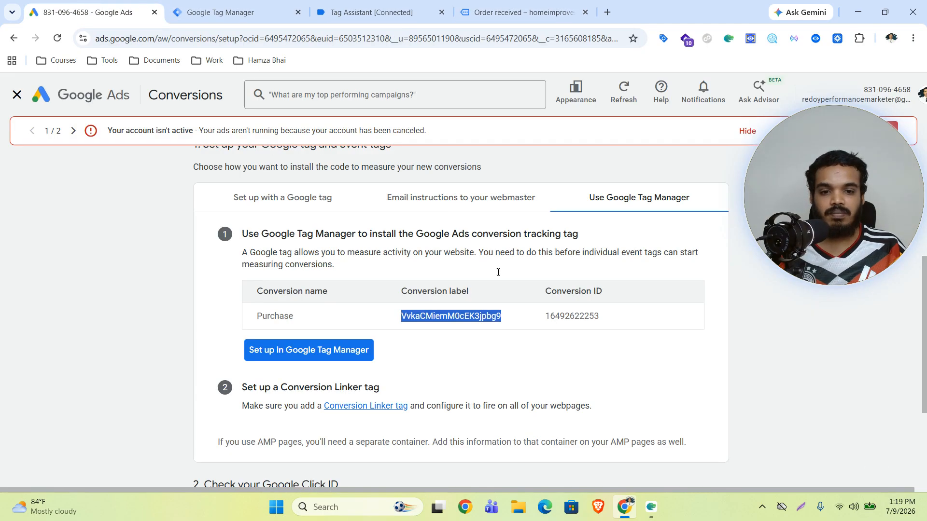
double_click(578, 319)
key(ctrl+c)
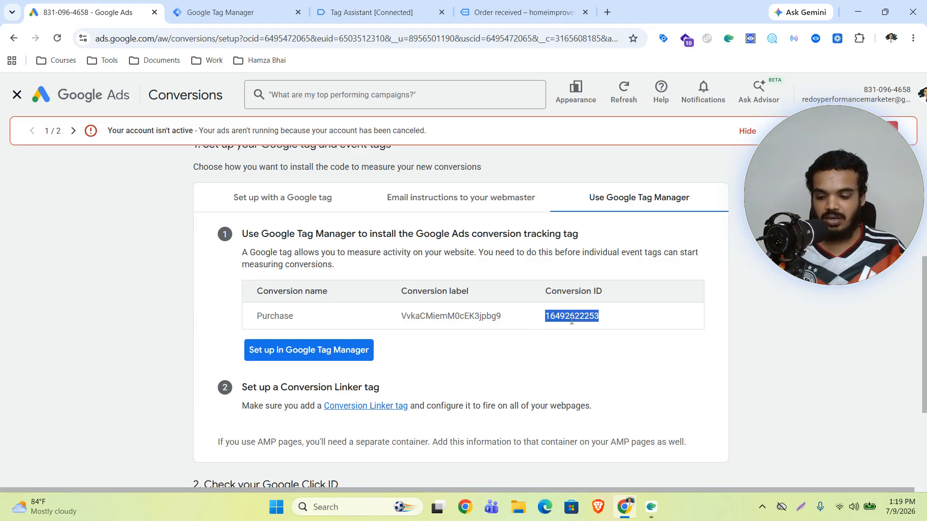
click(241, 12)
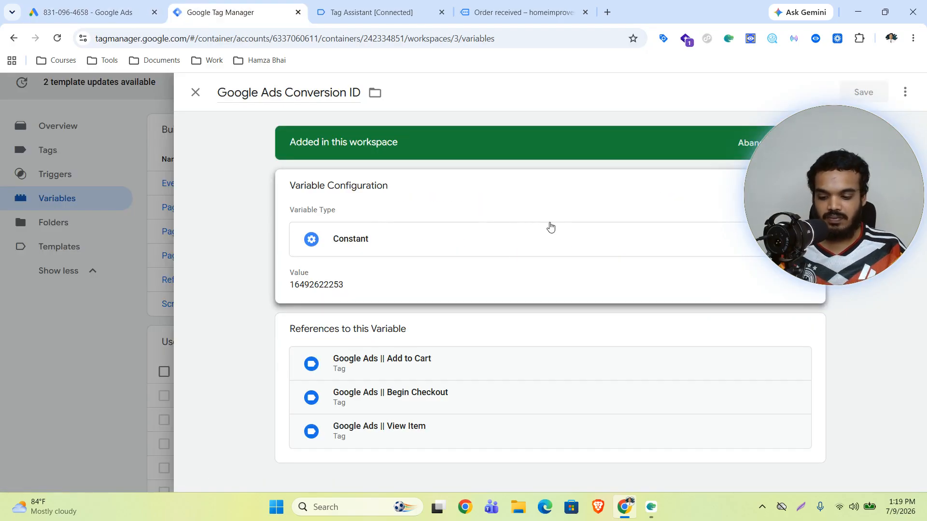
key(ctrl+f)
key(ctrl+v)
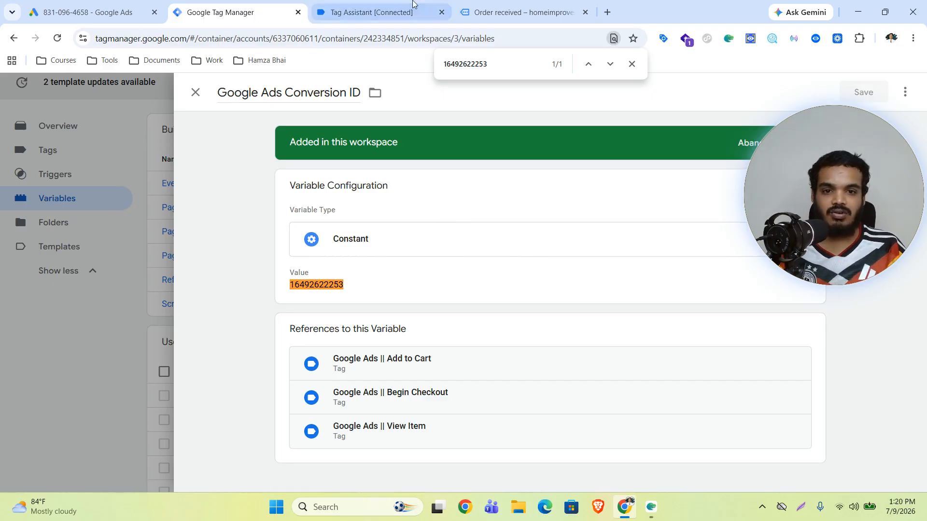
click(632, 65)
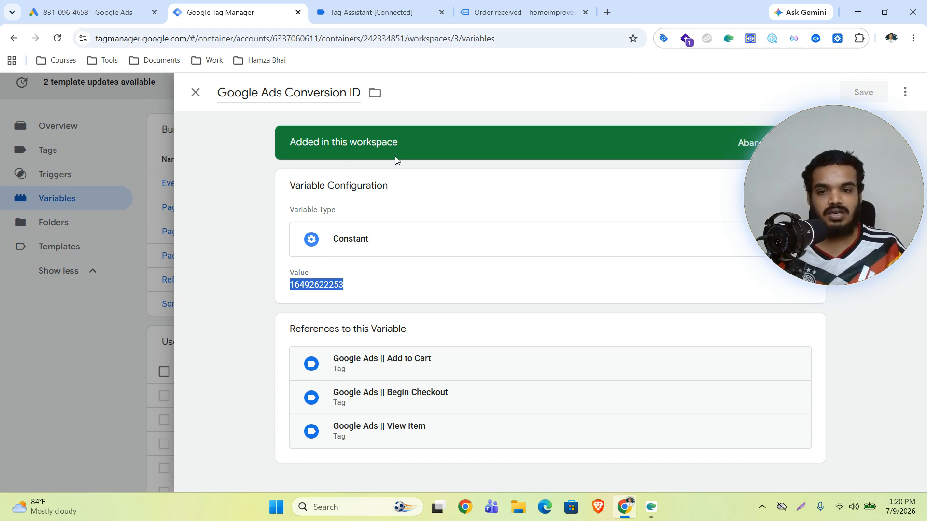
- Copy the Purchase conversion label from Google Ads and return to Google Tag Manager
click(98, 4)
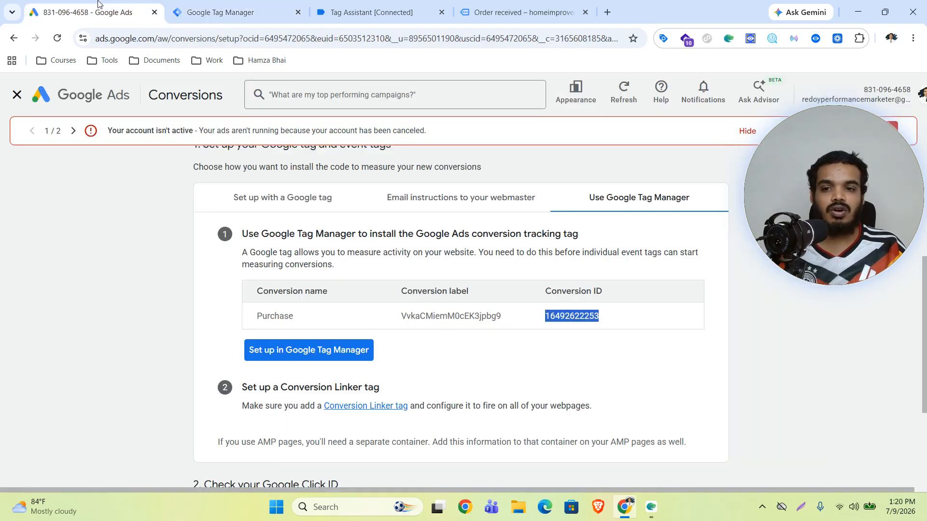
double_click(460, 314)
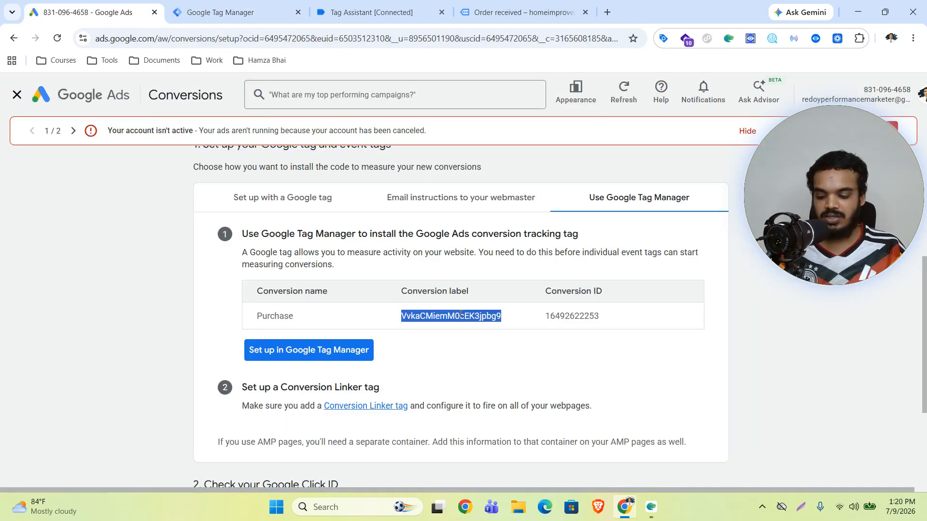
click(232, 12)
- Open the existing purchase trigger to examine its type and event name, and close it again
click(53, 200)
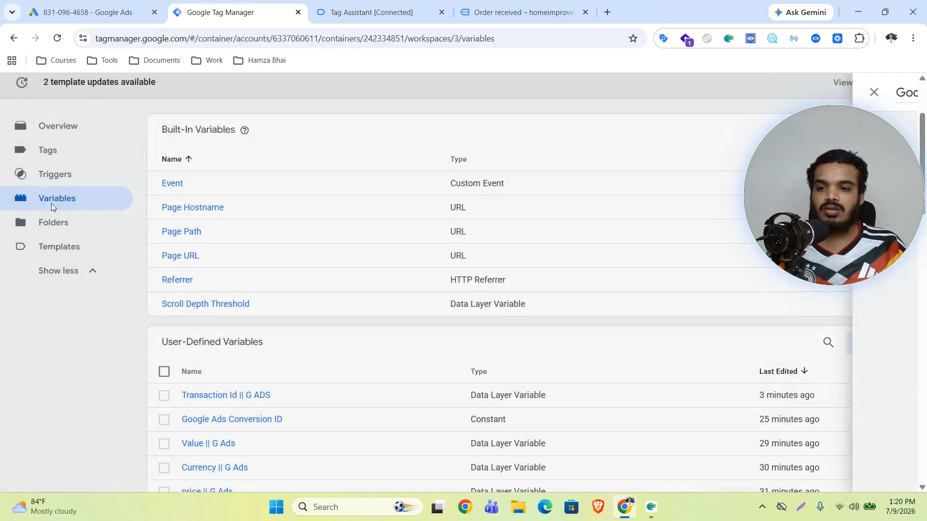
click(53, 177)
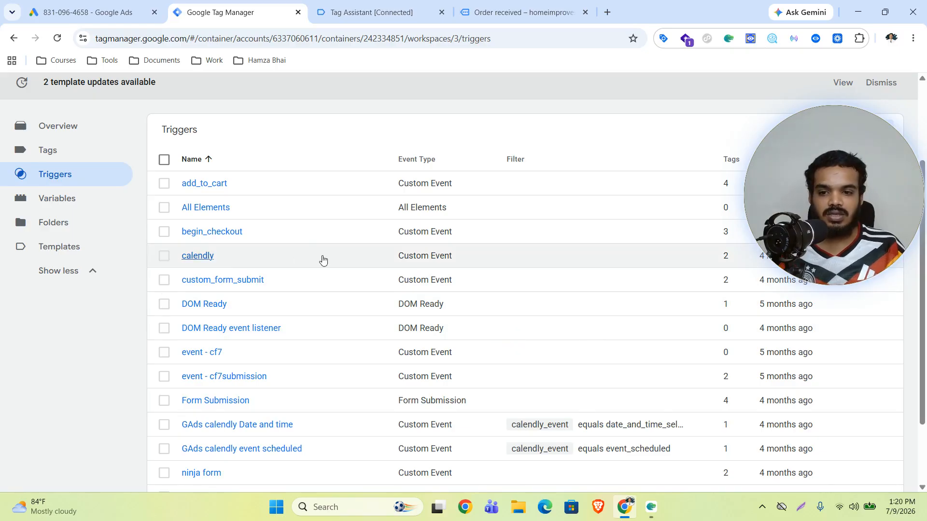
scroll(320, 260, down, 2)
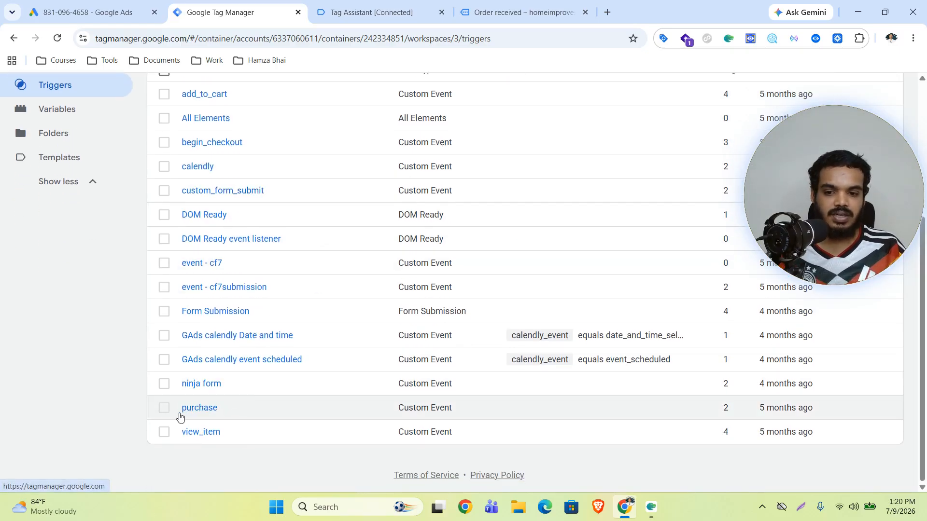
click(199, 410)
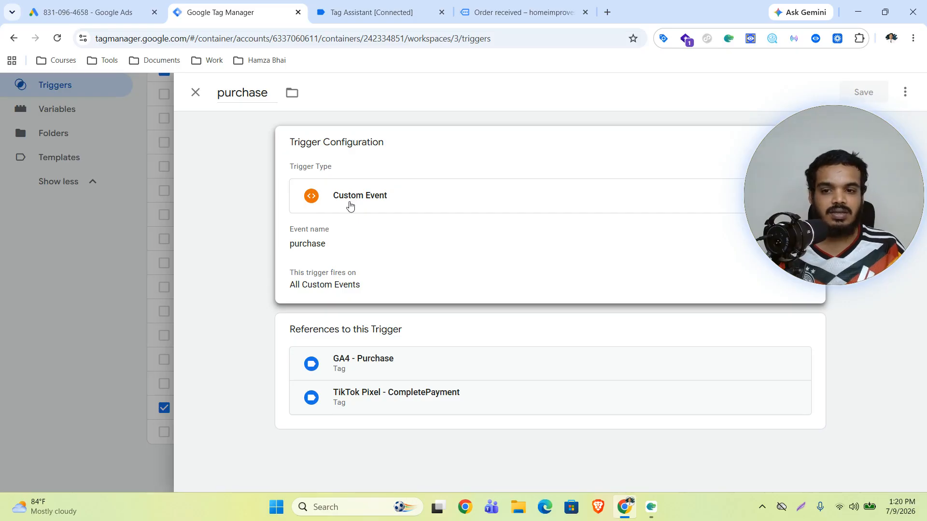
click(119, 261)
scroll(558, 318, up, 5)
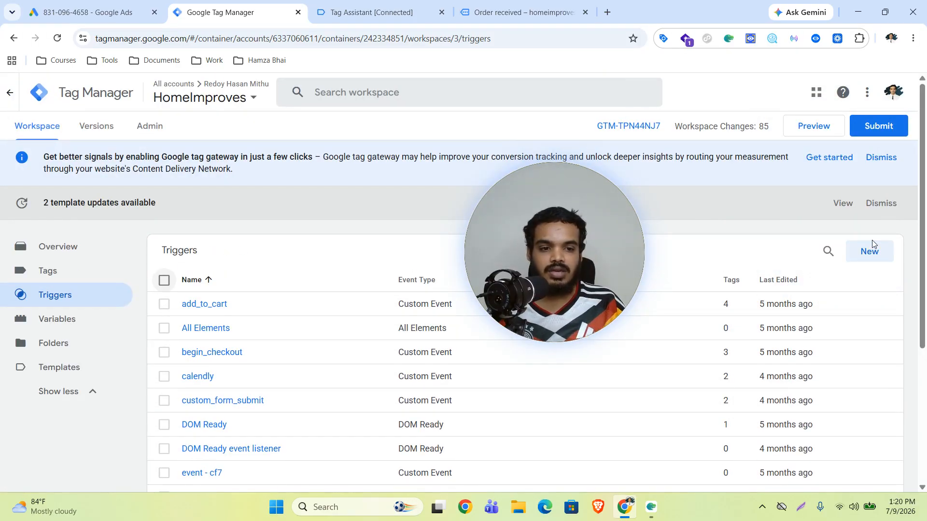
click(867, 250)
click(513, 219)
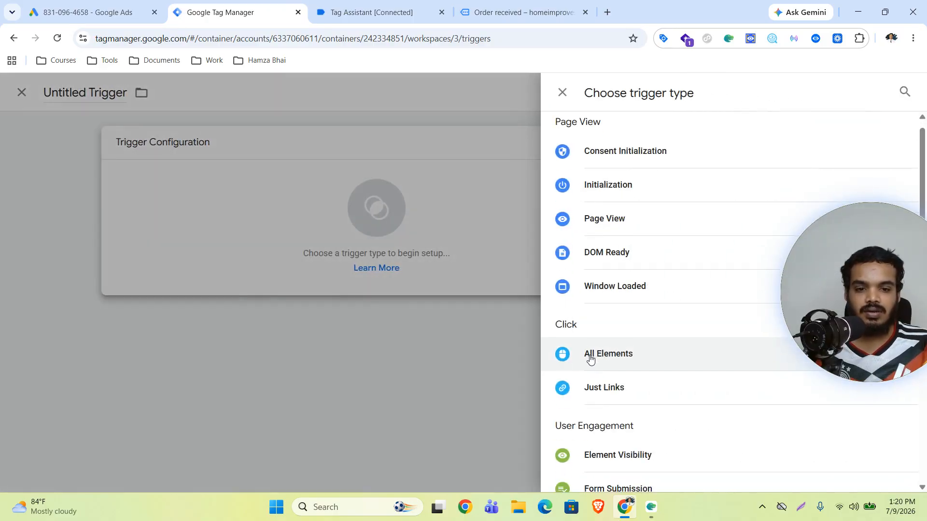
scroll(587, 386, down, 3)
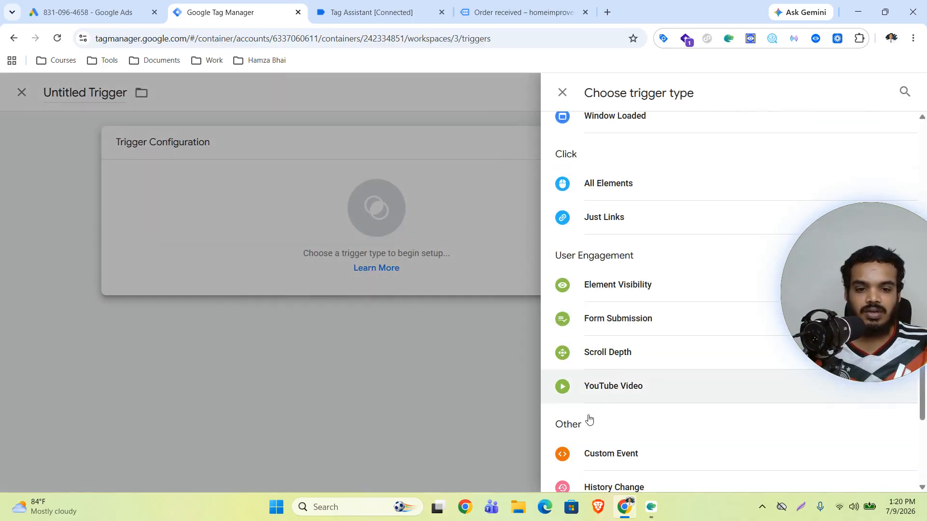
click(617, 462)
click(311, 254)
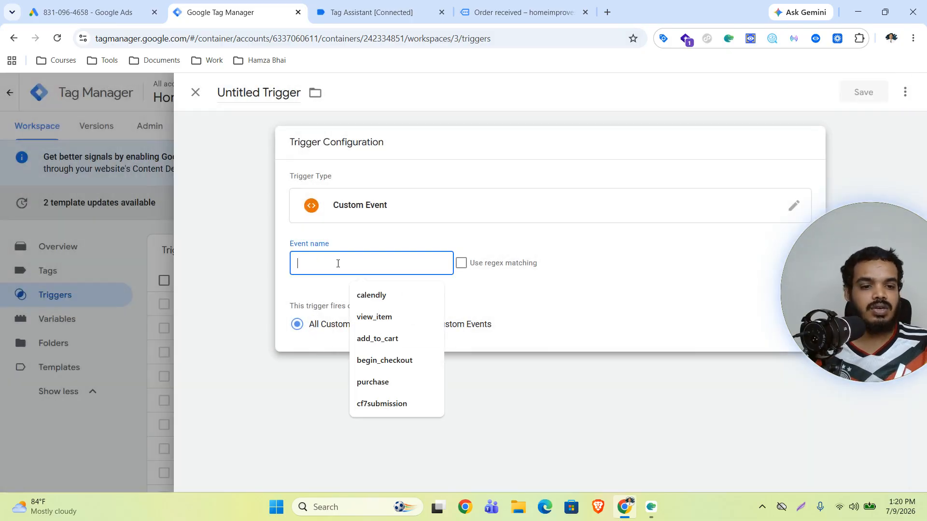
click(377, 4)
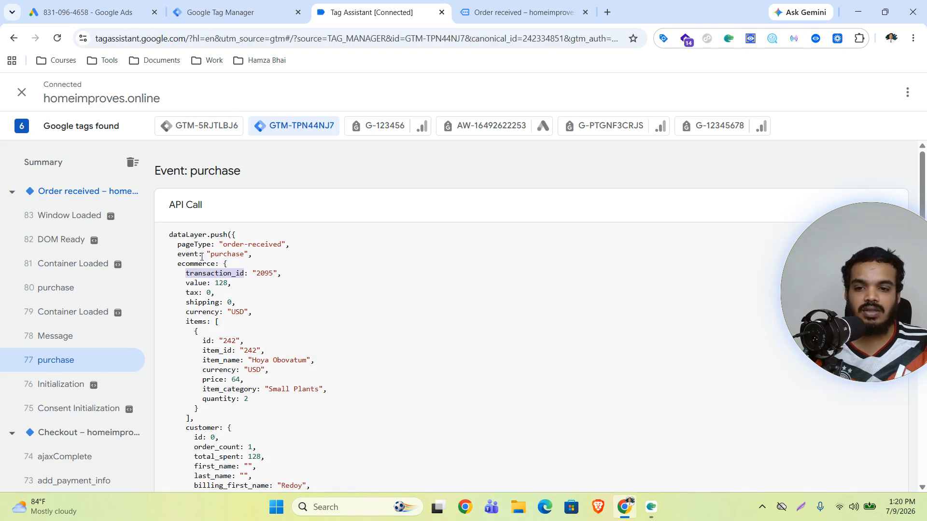
double_click(227, 255)
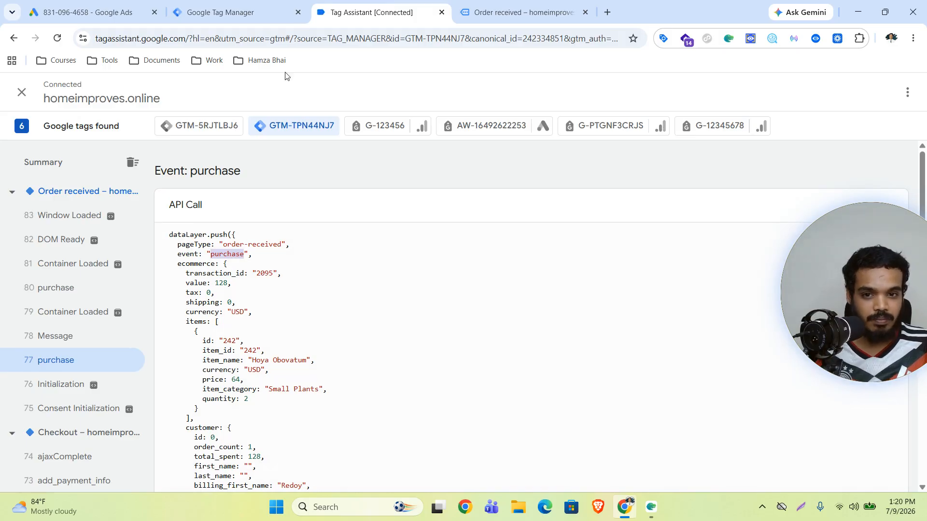
click(221, 11)
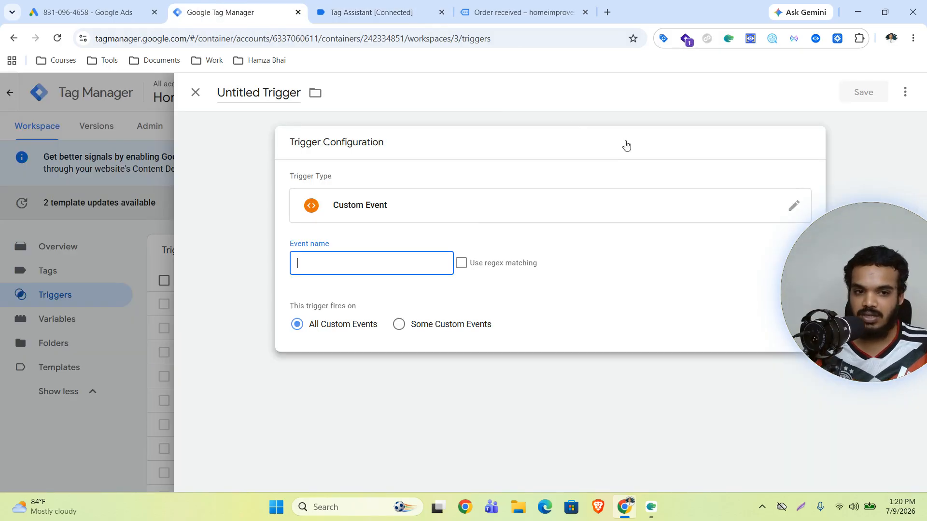
click(92, 245)
click(543, 236)
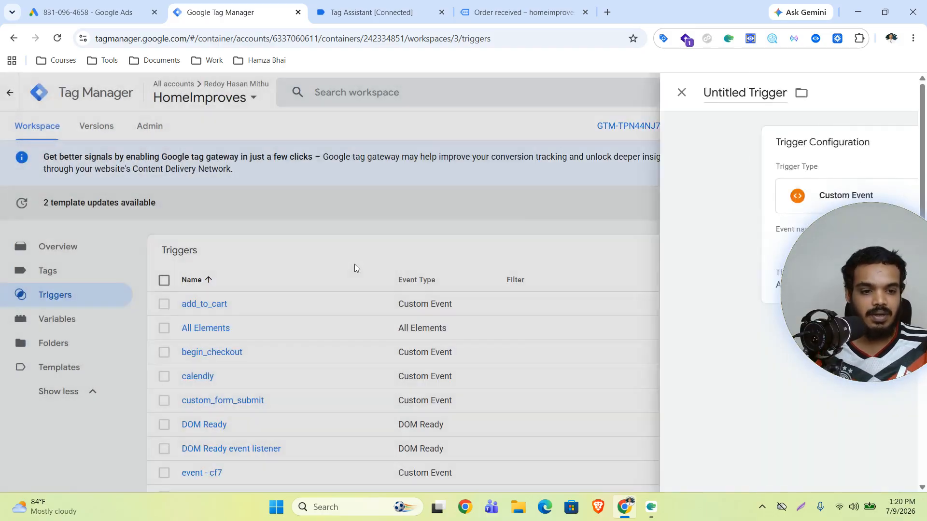
- Go to the container's tags and start a new tag of type Google Ads Conversion Tracking
scroll(358, 309, down, 4)
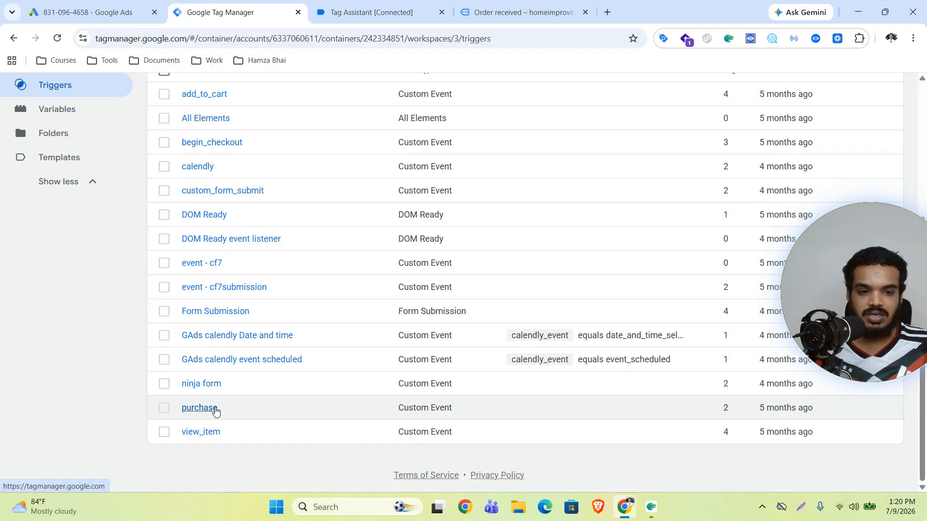
scroll(151, 376, up, 4)
click(50, 247)
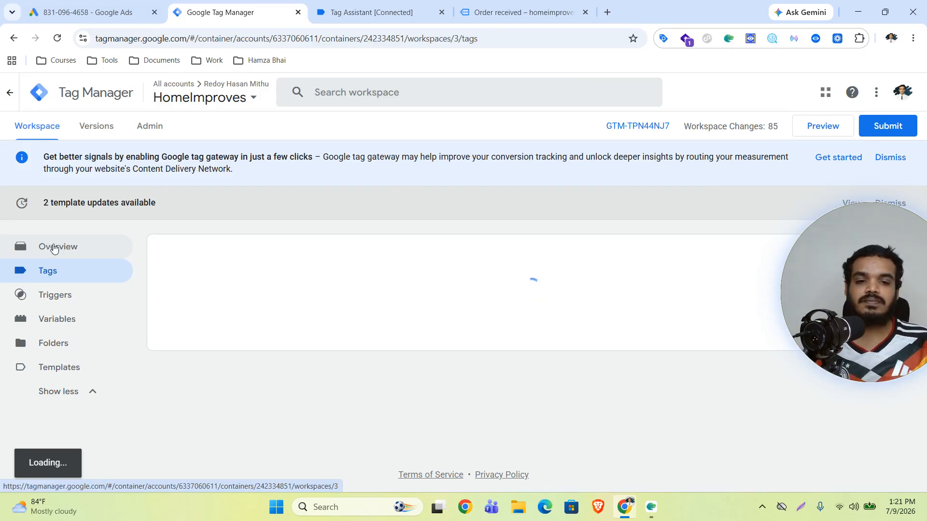
drag(865, 306, 624, 337)
click(869, 251)
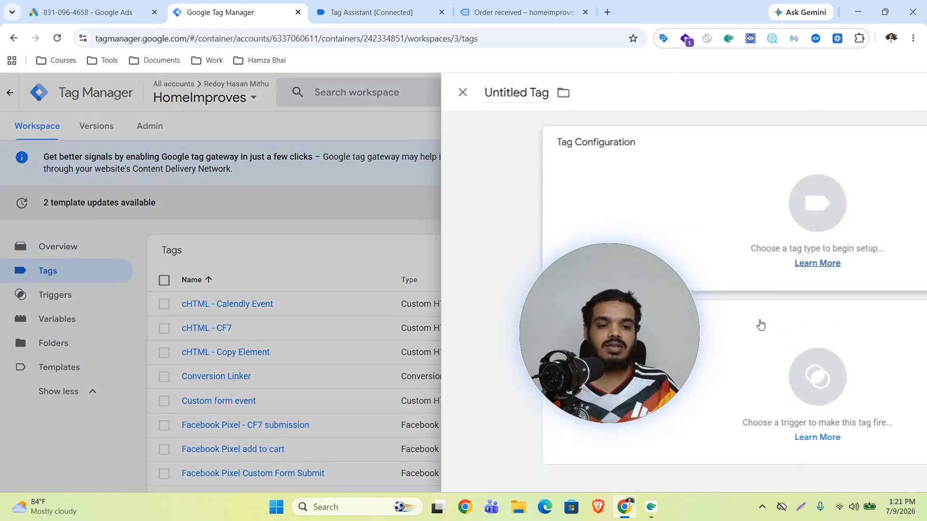
click(617, 265)
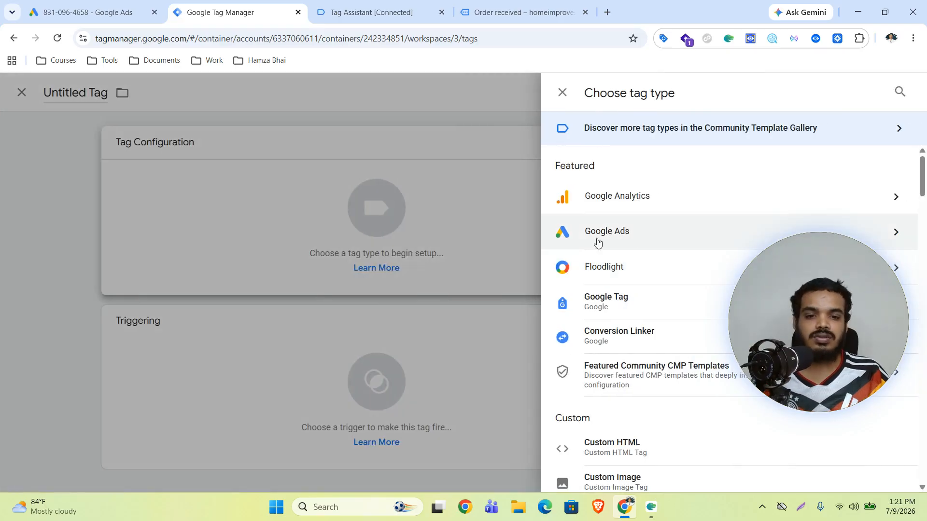
click(614, 238)
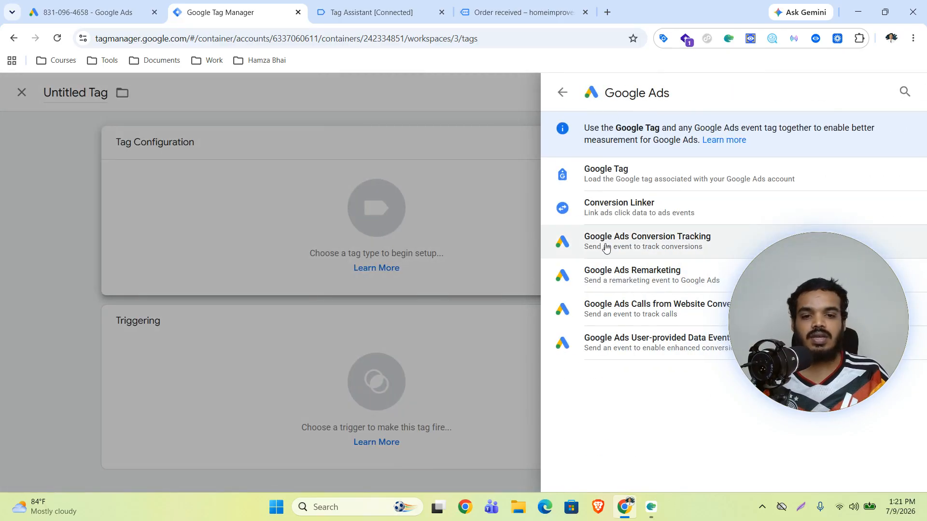
click(622, 243)
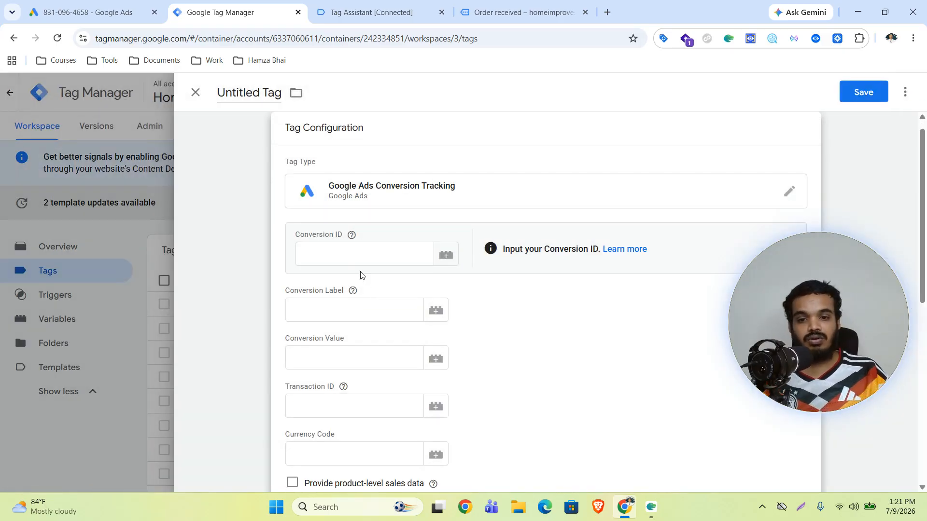
- Set the new tag's Conversion ID to the {{Google Ads Conversion ID}} variable
click(357, 258)
text({)
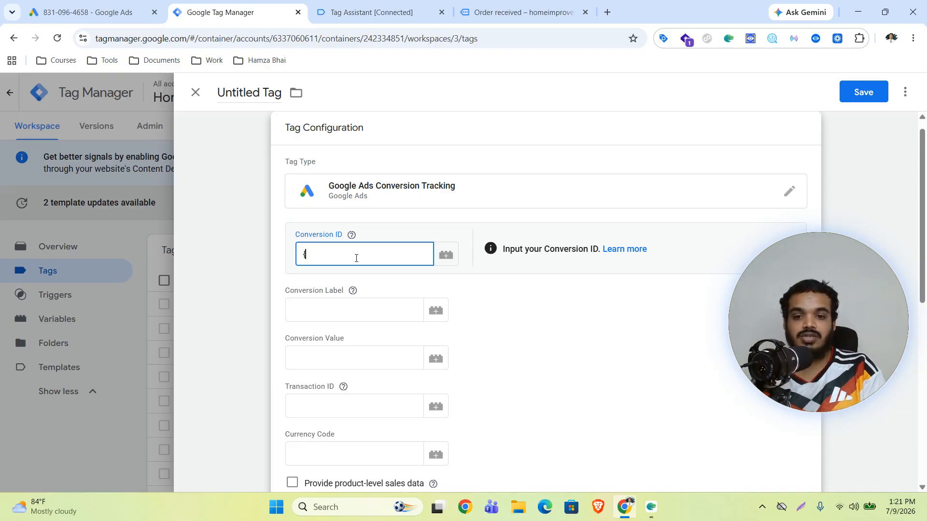
text({conv)
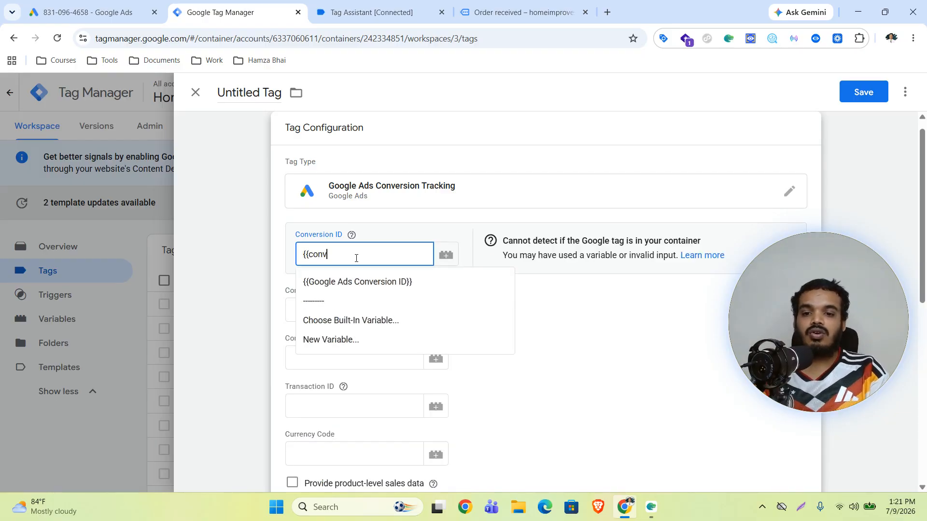
text(er)
click(354, 282)
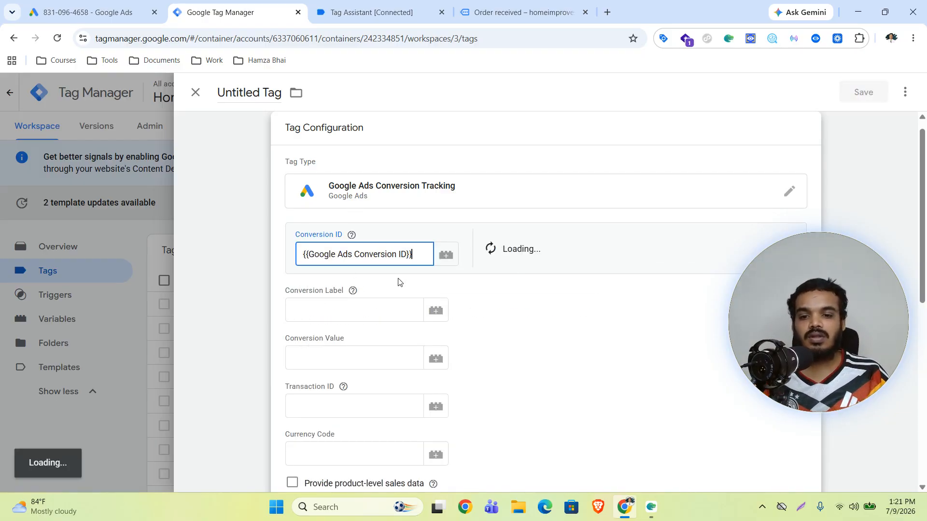
- Copy the Purchase conversion label from Google Ads and paste it as the Conversion Label of the new tag in Google Tag Manager
click(317, 311)
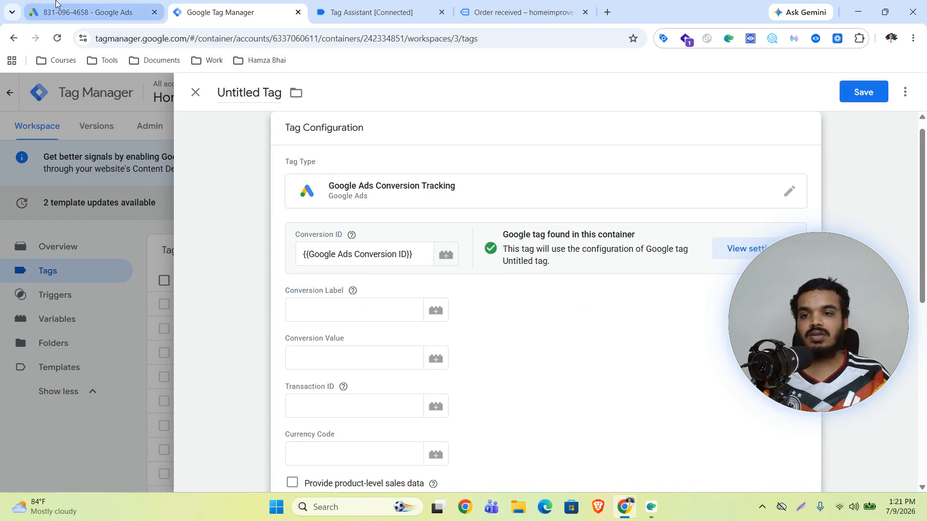
key(ctrl+shift+Tab)
click(474, 324)
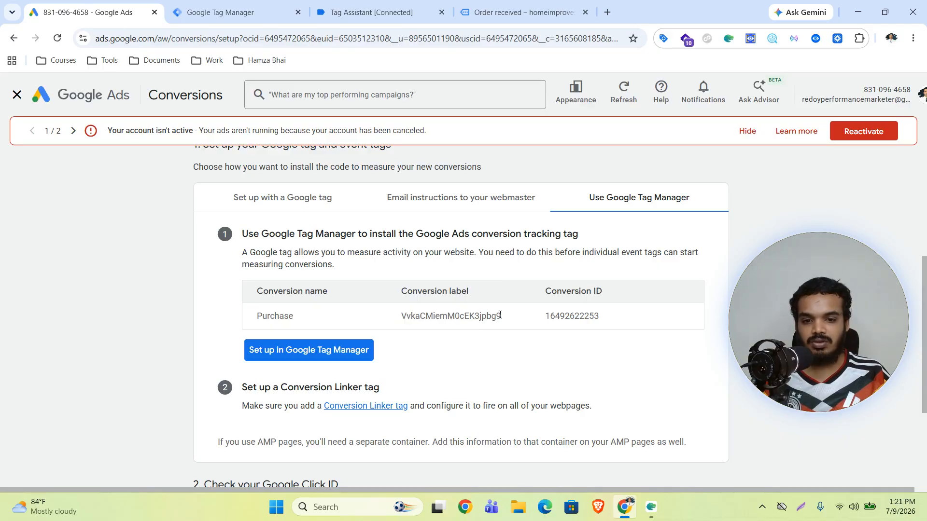
drag(508, 319, 404, 326)
key(ctrl+c)
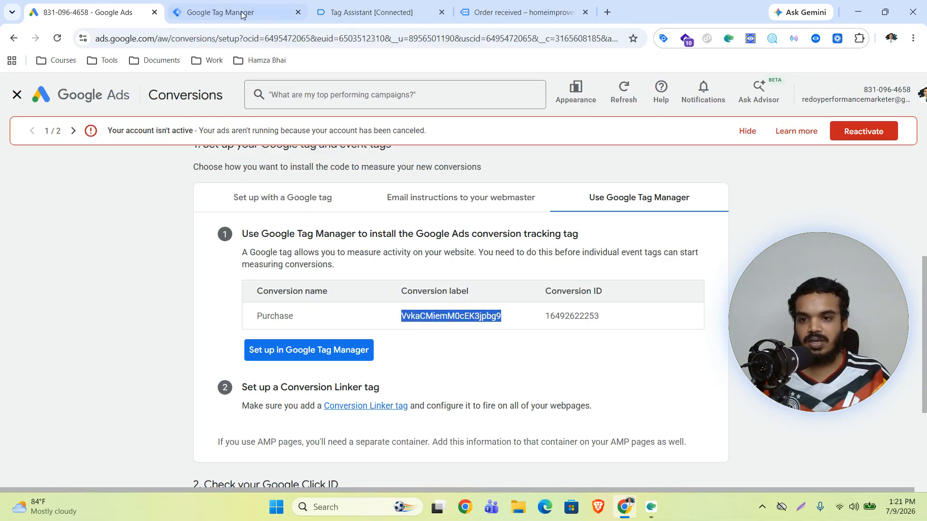
key(ctrl+Tab)
click(392, 311)
key(ctrl+v)
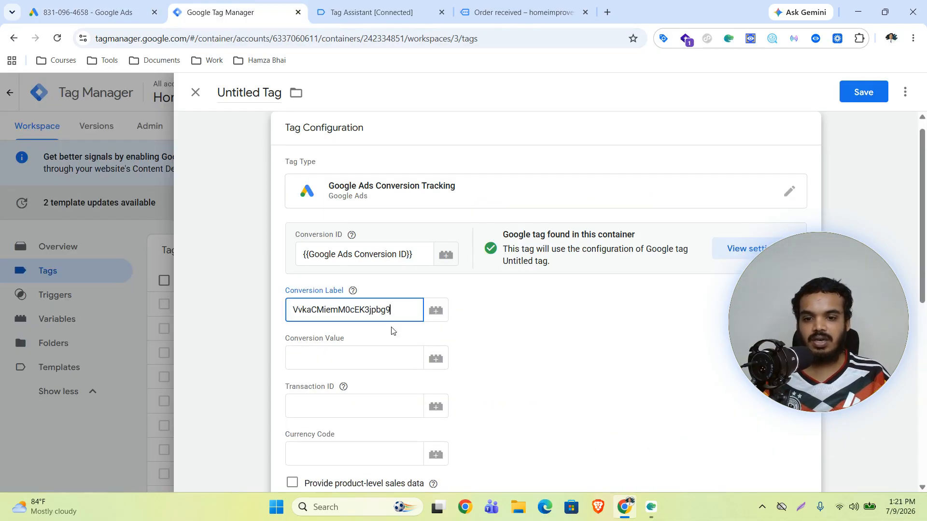
- Set the tag's Conversion Value to {{Value || G Ads}} and its Transaction ID to {{Transaction Id || G ADS}}
click(347, 357)
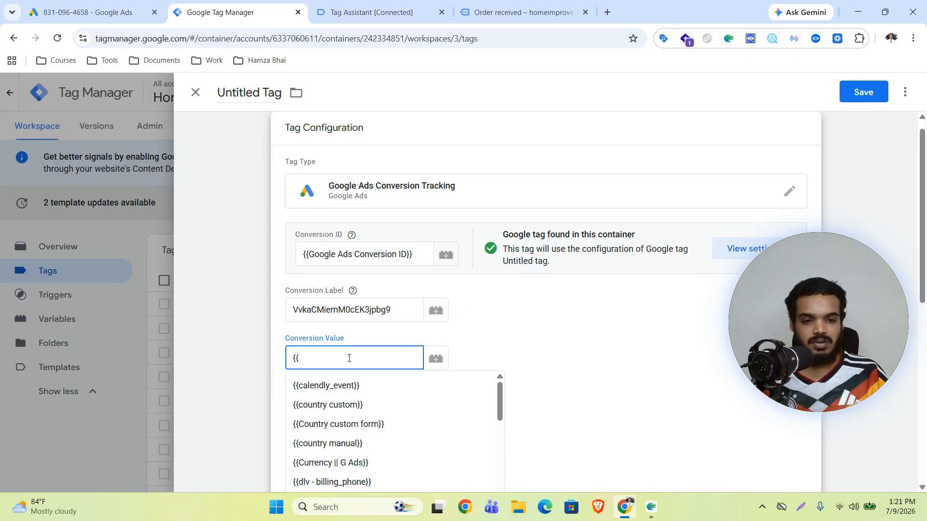
text({{)
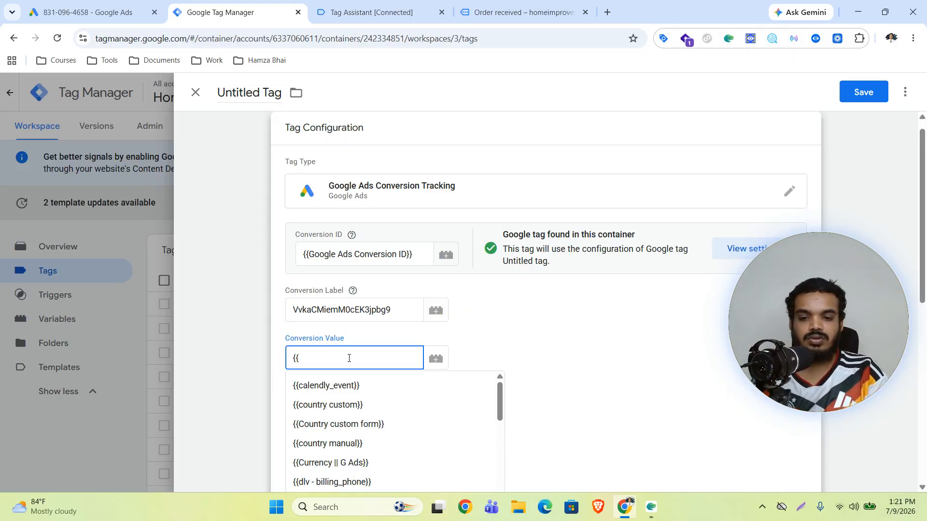
text(va)
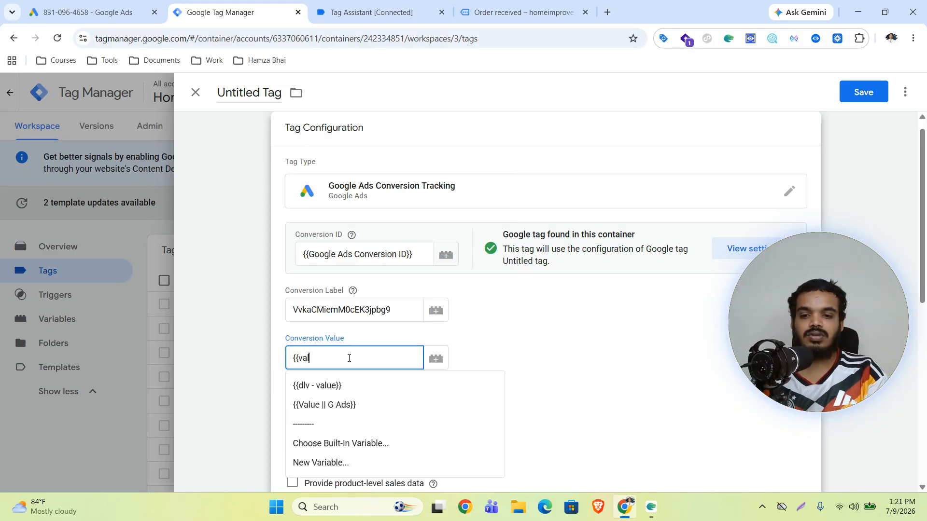
click(345, 407)
click(332, 411)
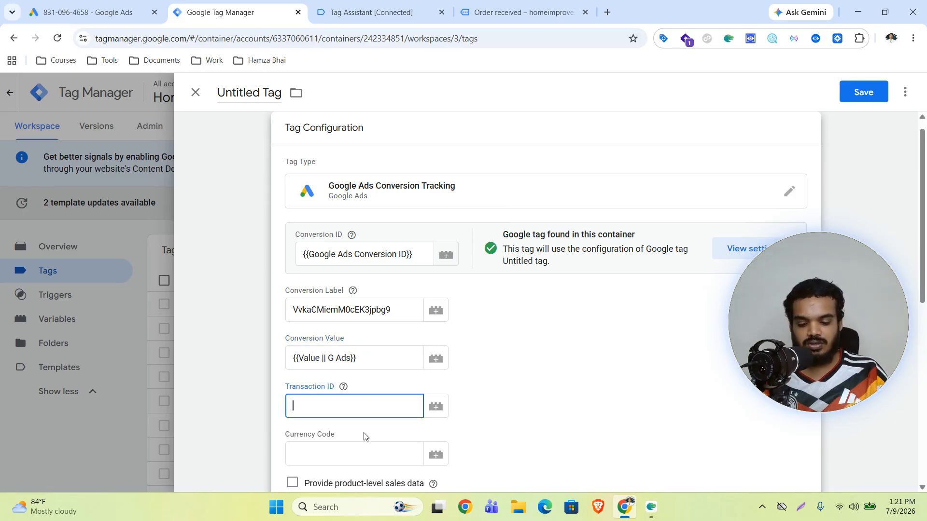
text({{)
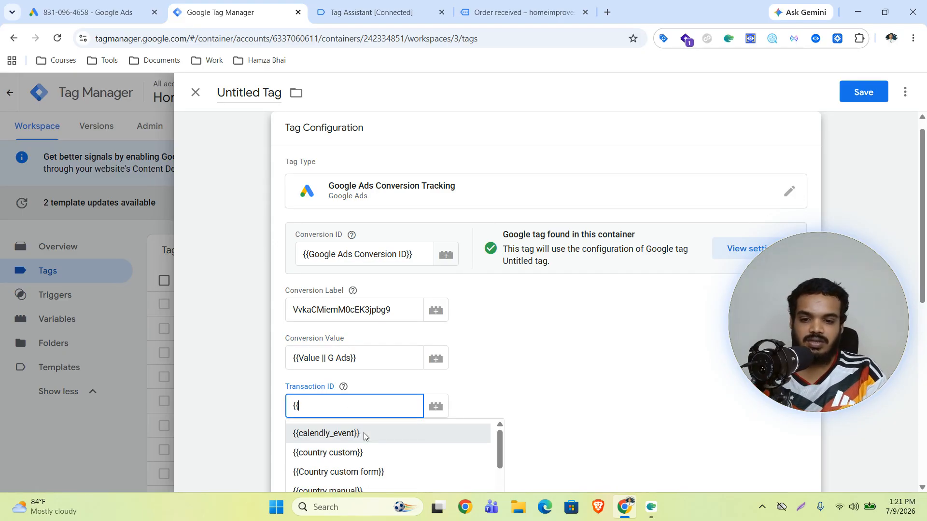
text(tran)
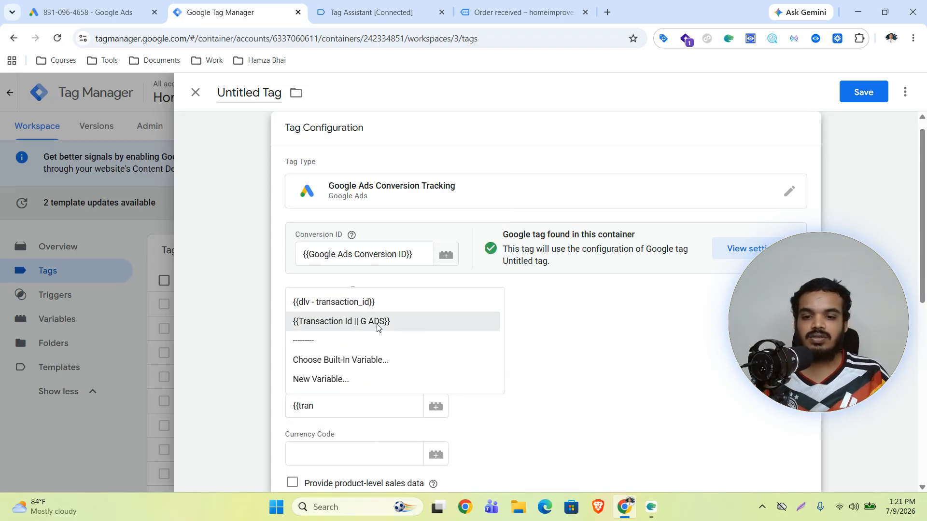
click(377, 322)
- Set the tag's Currency Code to the {{Currency || G Ads}} variable
click(354, 453)
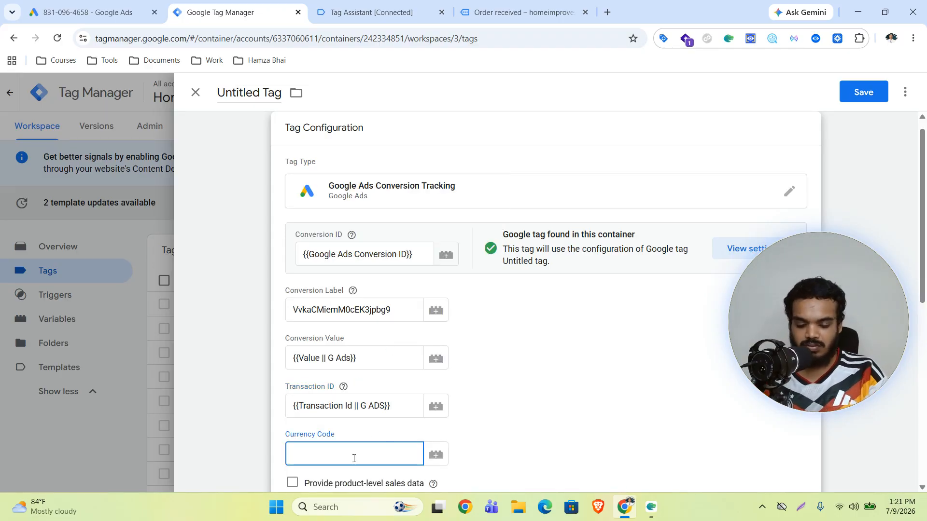
text({{currency)
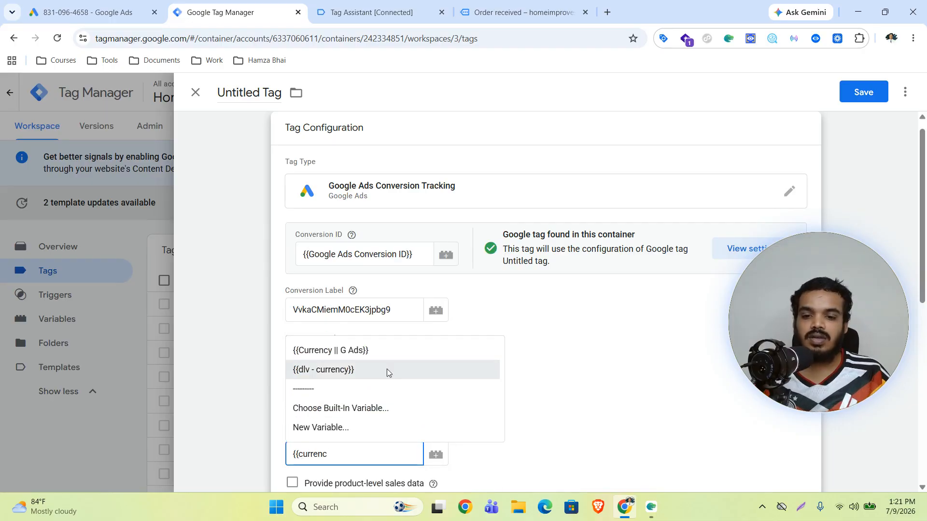
click(397, 352)
scroll(488, 393, down, 2)
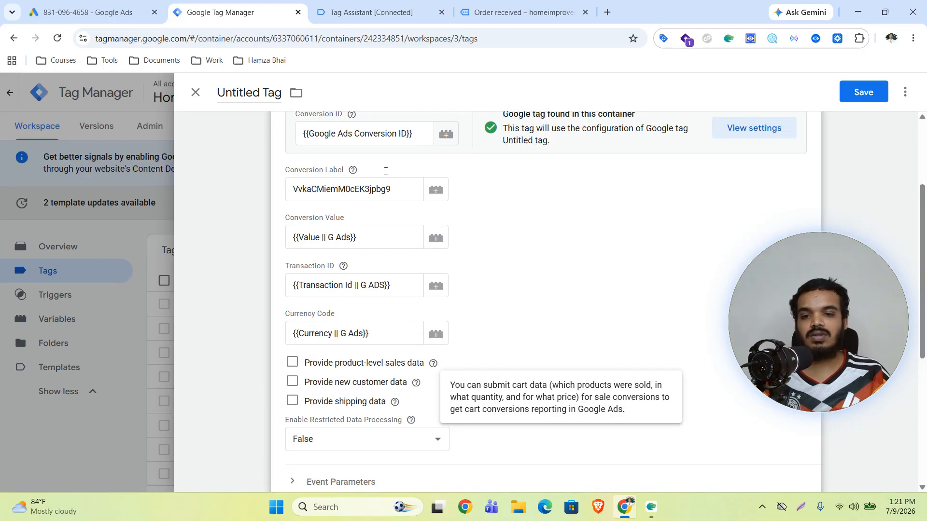
scroll(386, 299, up, 2)
- Set the tag firing option to Once per page in the tag's advanced settings
scroll(434, 291, down, 7)
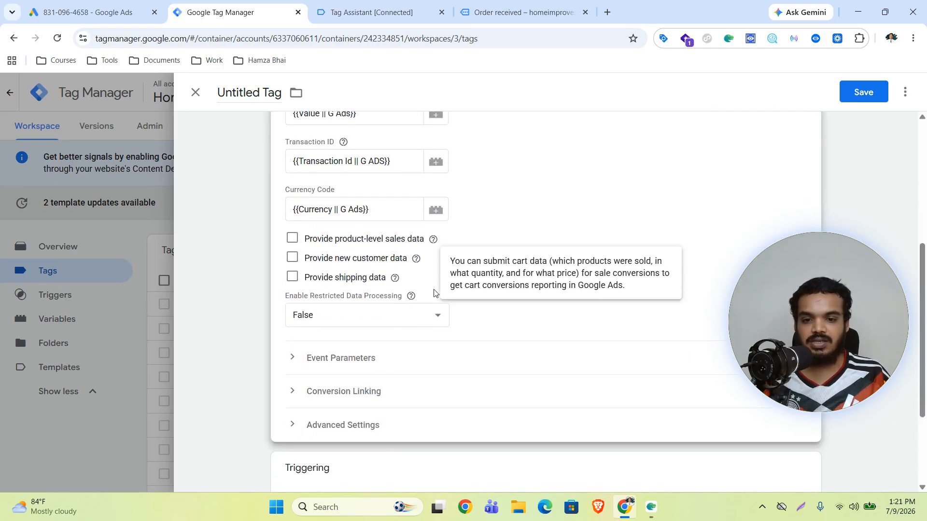
click(431, 293)
scroll(428, 295, down, 5)
scroll(374, 282, up, 1)
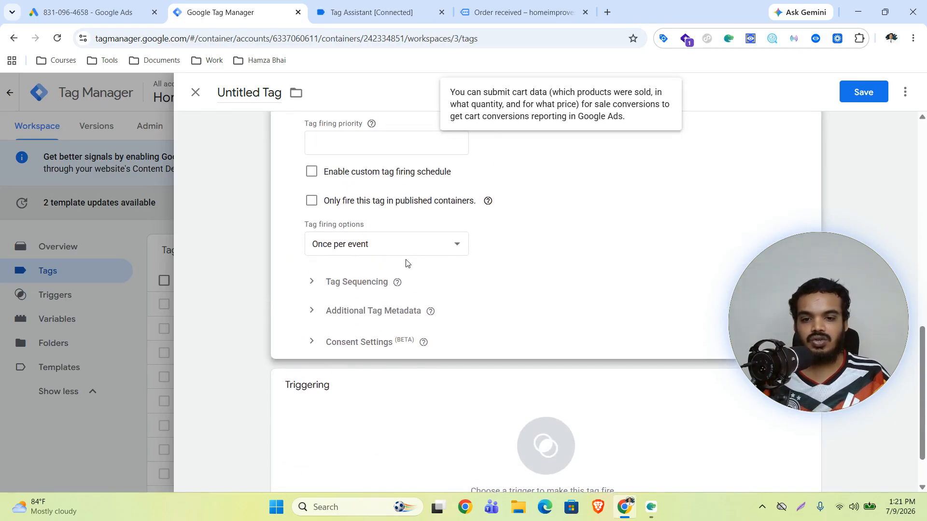
click(450, 250)
click(352, 295)
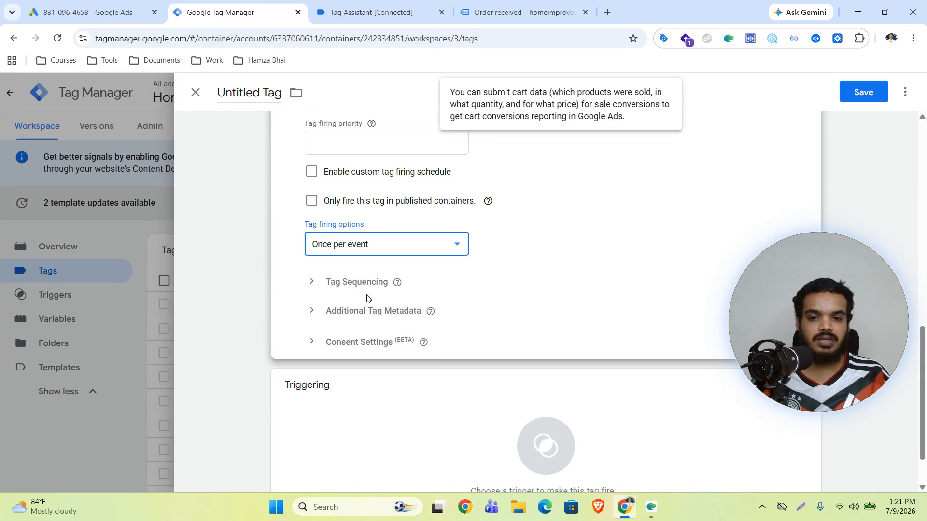
- Add the existing purchase custom event trigger as the tag's firing trigger
scroll(511, 386, down, 1)
click(531, 386)
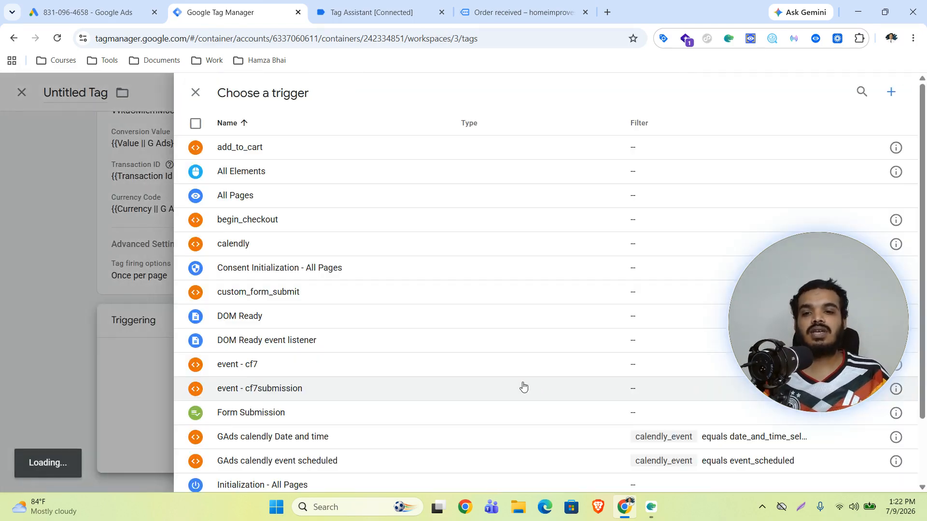
scroll(387, 427, down, 2)
click(269, 458)
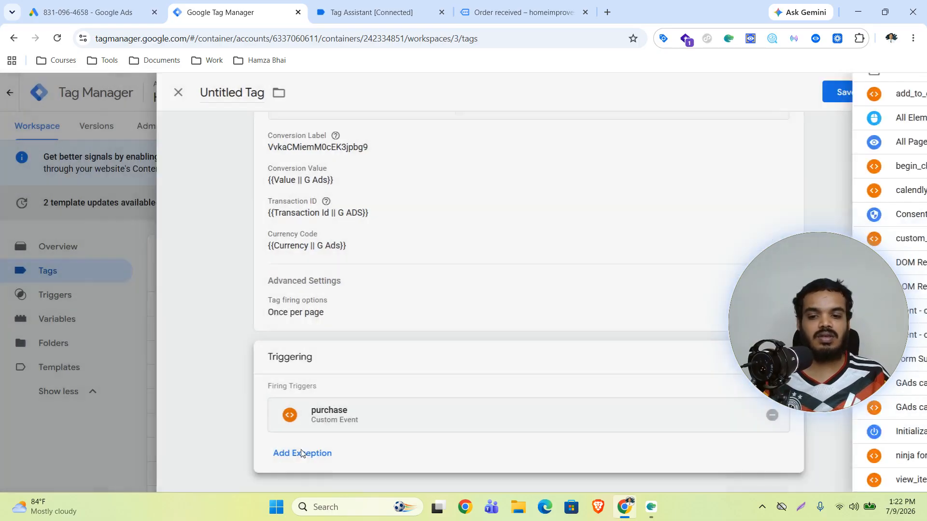
- Save the tag under the name "Google Ads || Purchase"
click(853, 93)
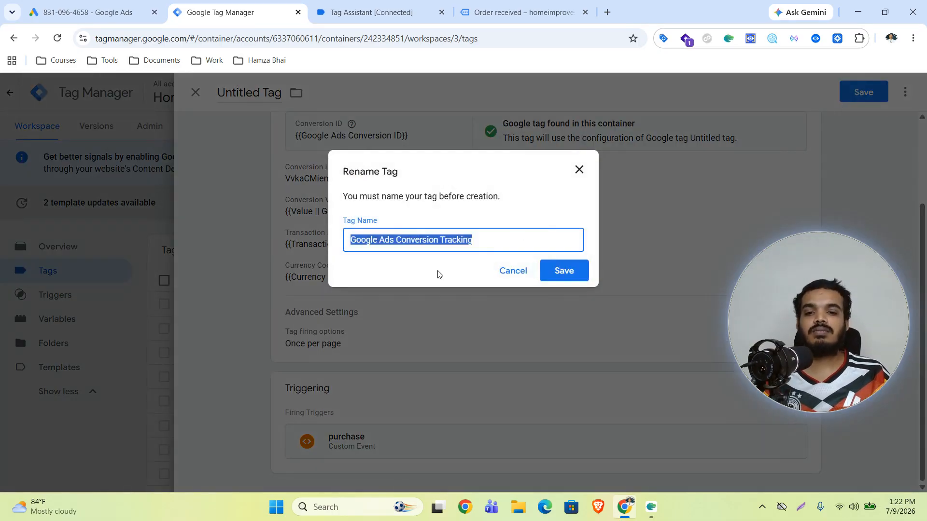
click(493, 238)
drag(493, 239, 395, 239)
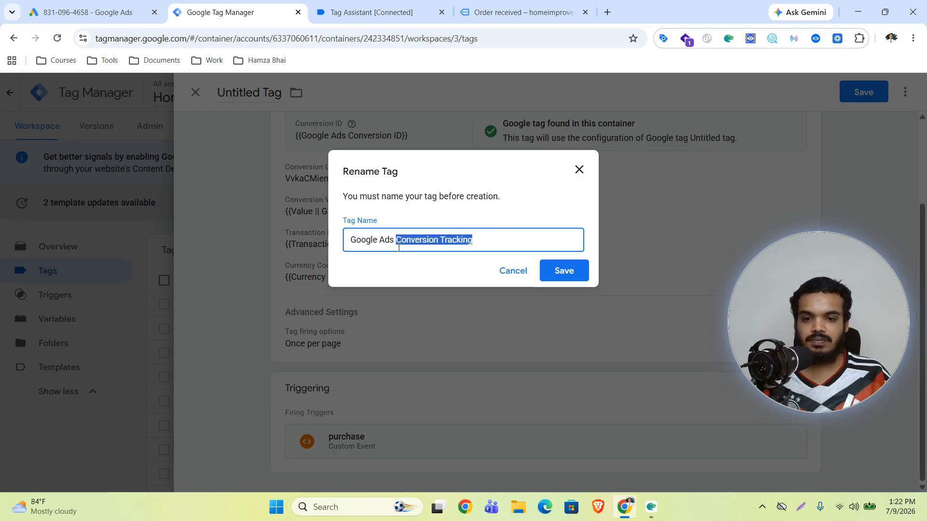
text(||)
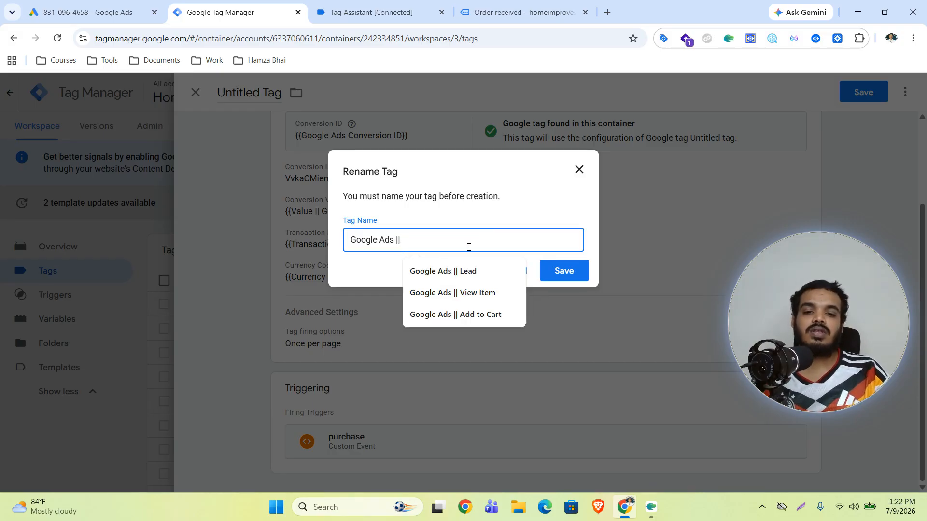
text( Purchase)
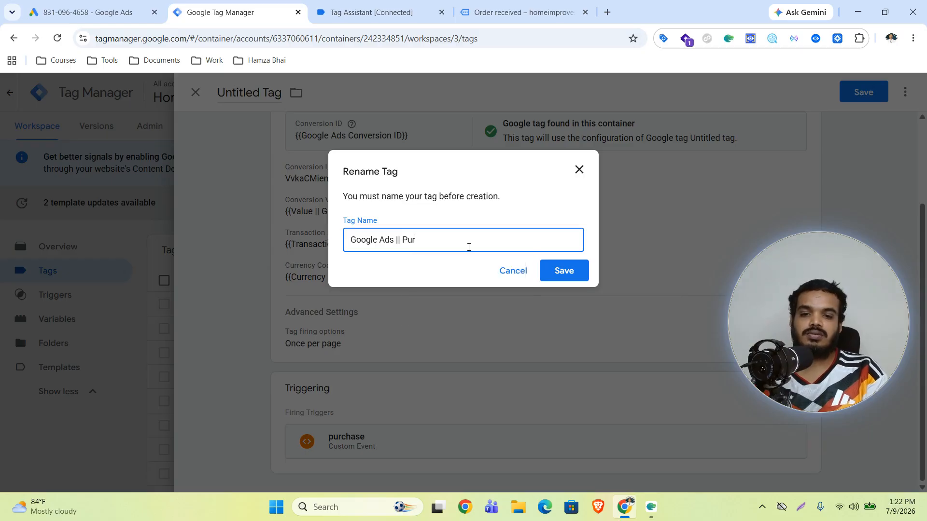
click(577, 272)
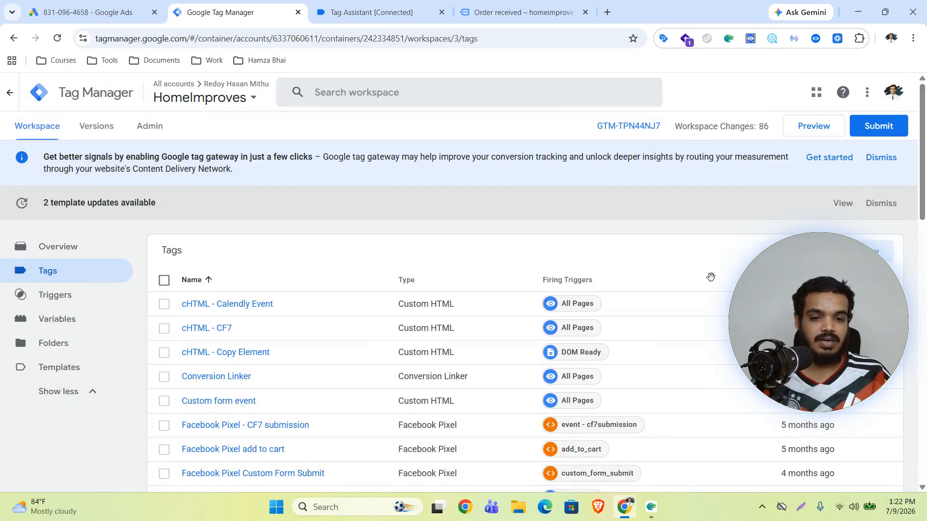
drag(800, 345, 748, 160)
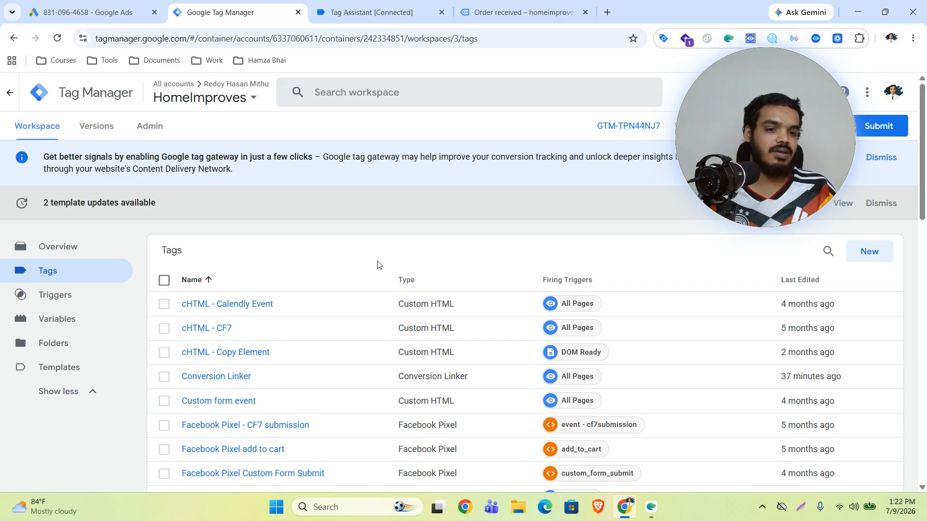
- Open the container's variables, and examine the purchase event's data layer payload in Tag Assistant
click(76, 323)
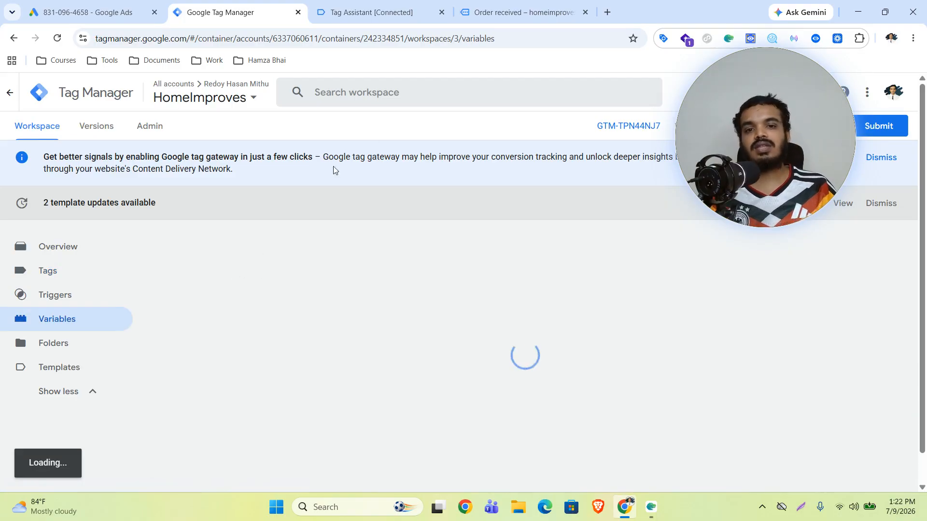
click(348, 4)
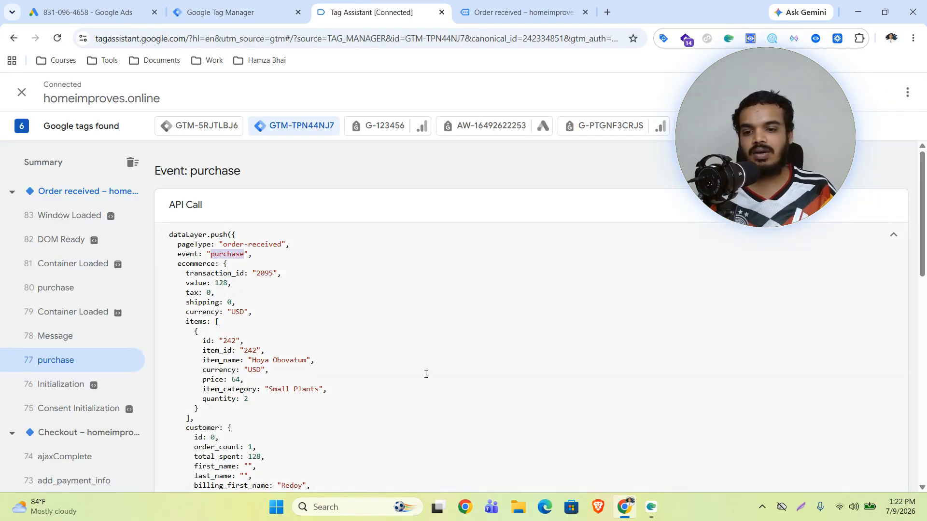
scroll(424, 336, down, 5)
scroll(303, 335, down, 3)
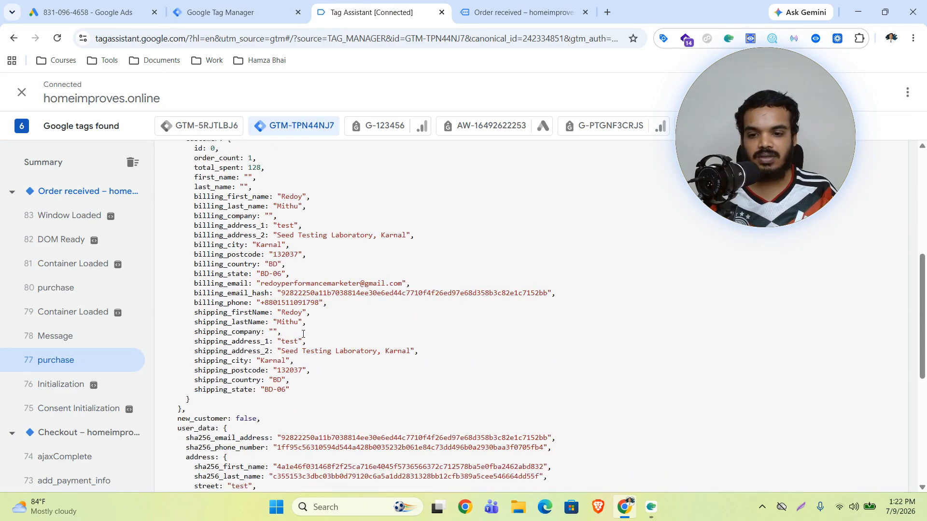
scroll(316, 328, down, 4)
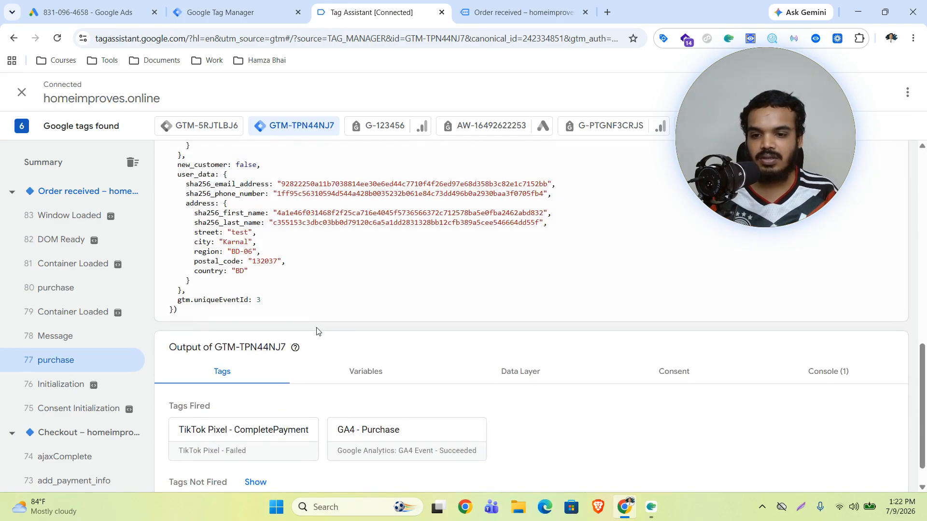
scroll(317, 330, up, 8)
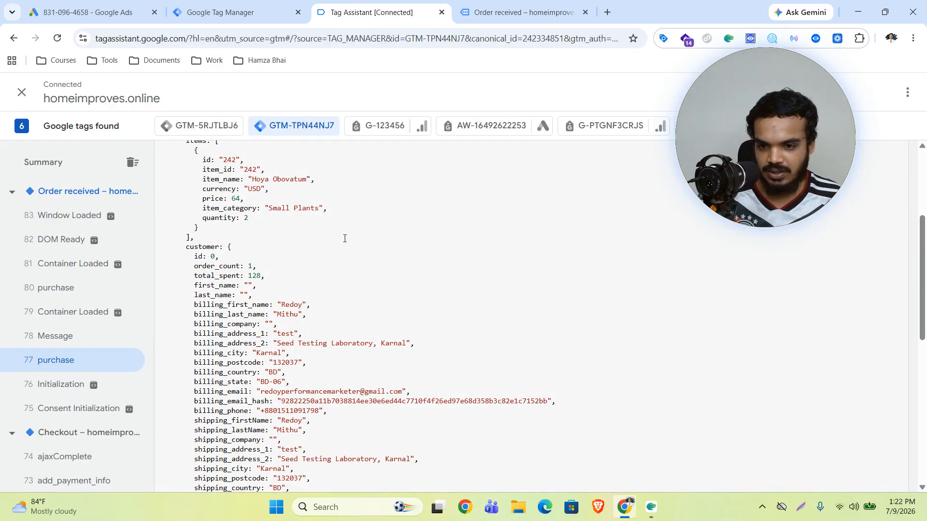
scroll(344, 238, up, 4)
scroll(343, 240, down, 3)
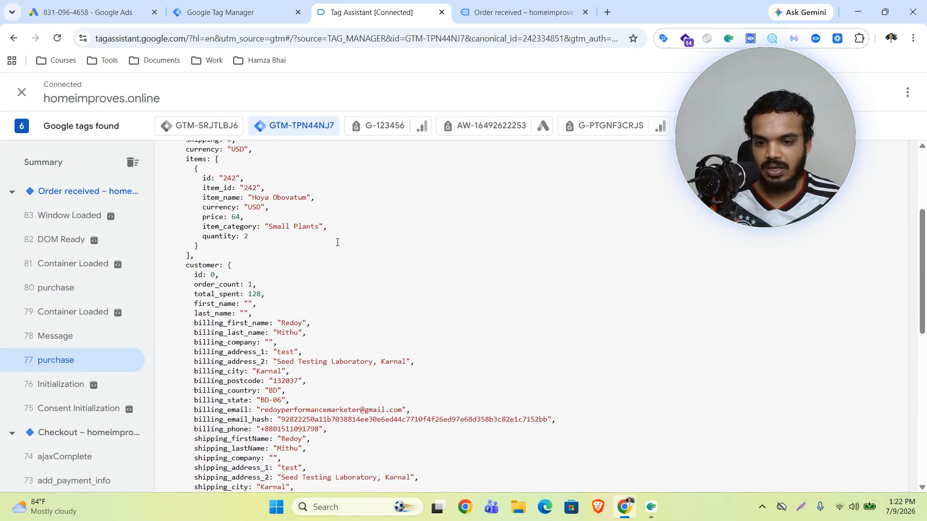
scroll(337, 242, down, 2)
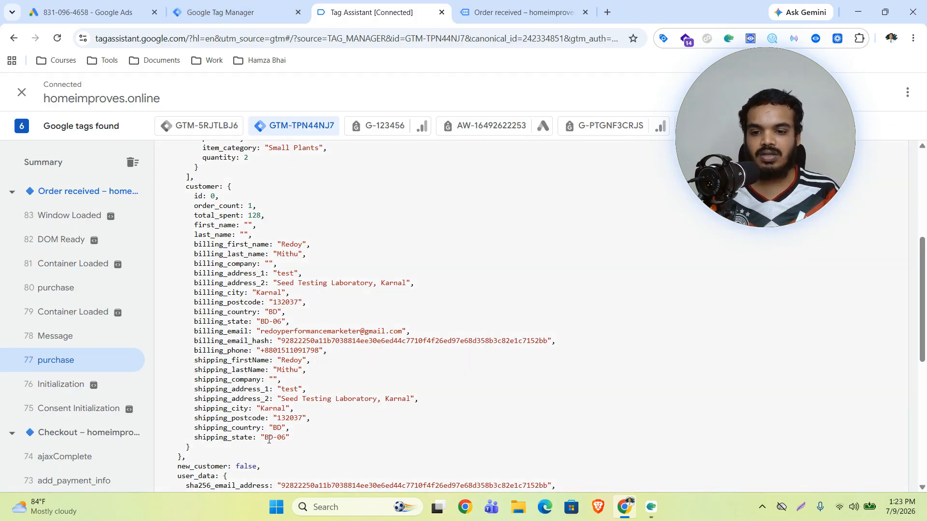
- Examine the customer object and its billing and shipping fields in the purchase event's API call
drag(192, 448, 232, 186)
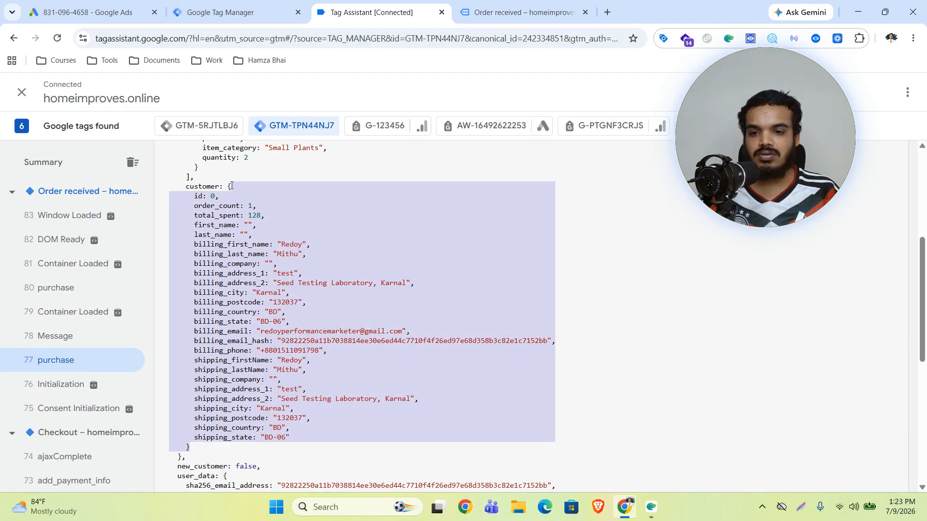
click(279, 208)
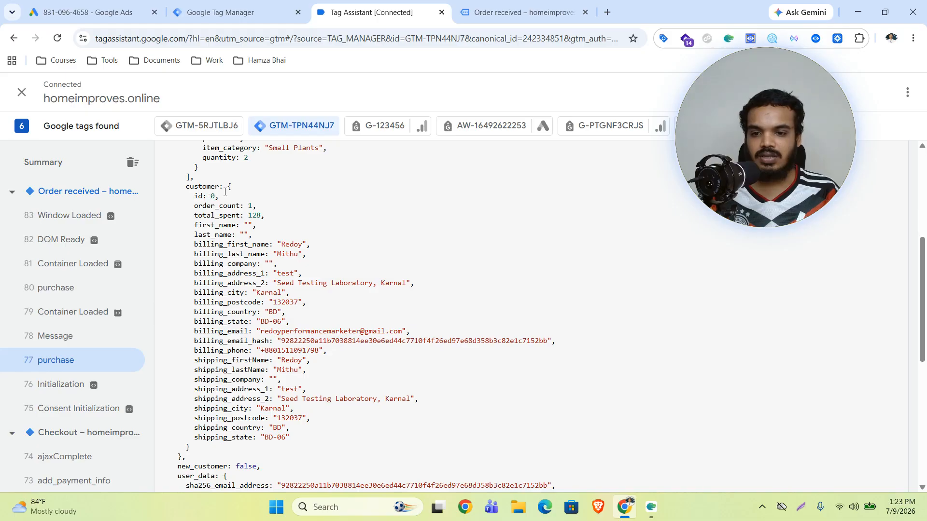
drag(202, 225, 313, 441)
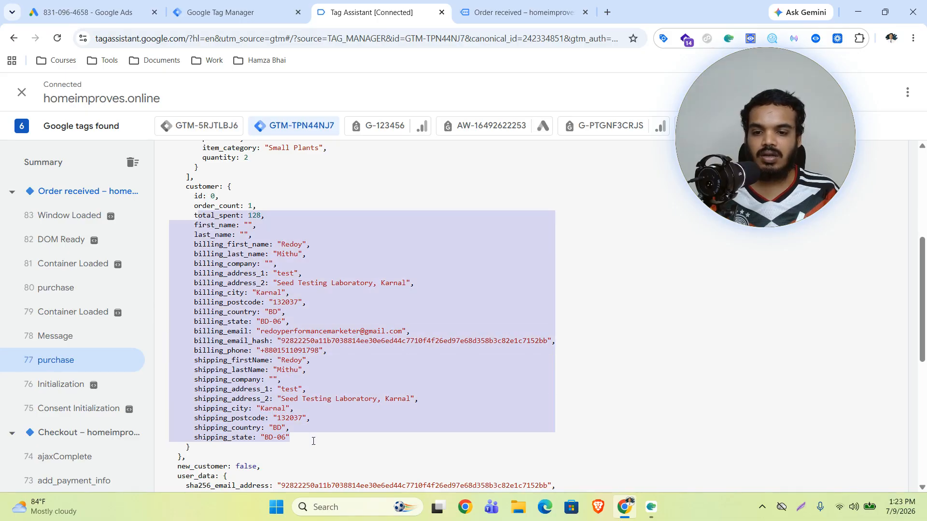
click(265, 389)
click(192, 449)
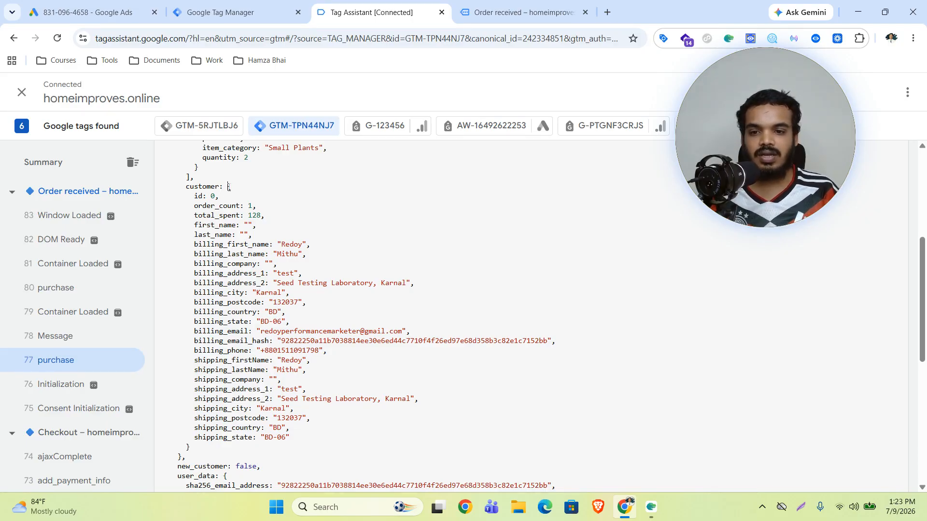
double_click(203, 187)
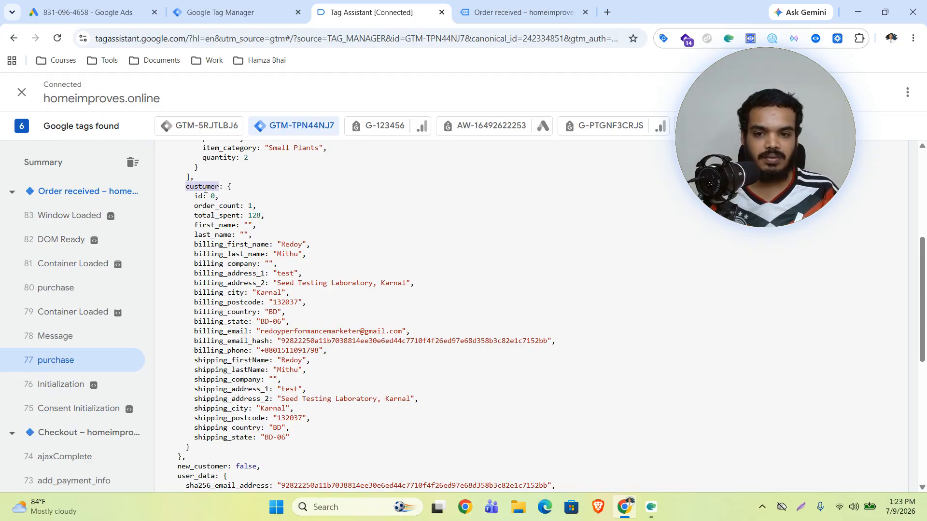
click(205, 190)
double_click(205, 190)
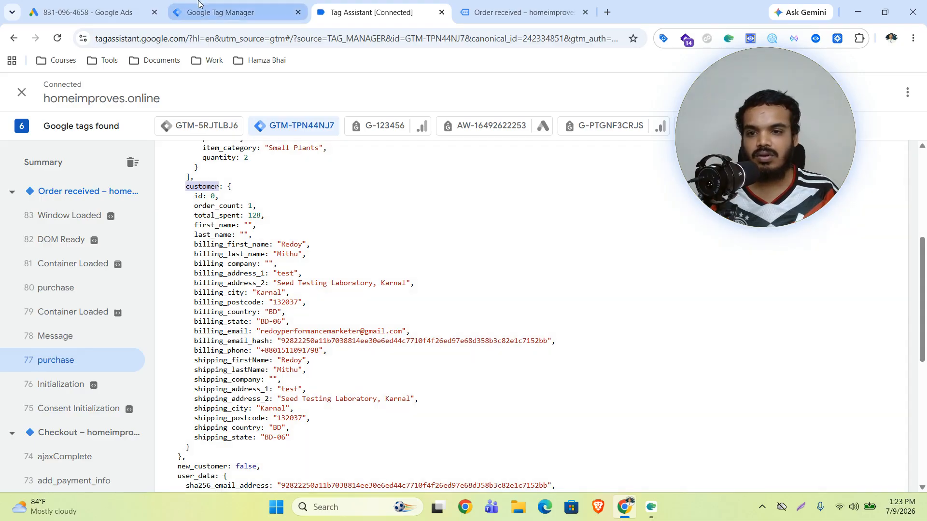
- Switch to Google Tag Manager and start a new user-defined variable of type Data Layer Variable
click(223, 4)
scroll(442, 346, down, 3)
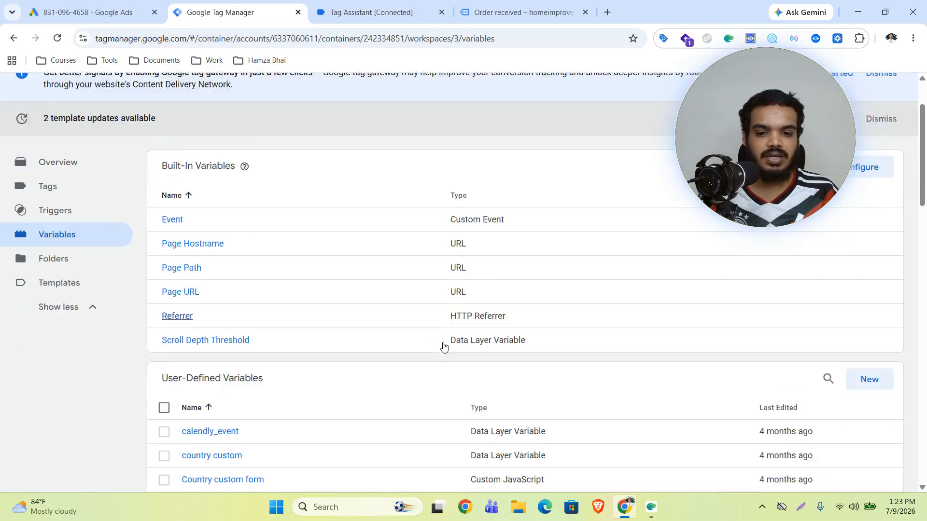
click(872, 342)
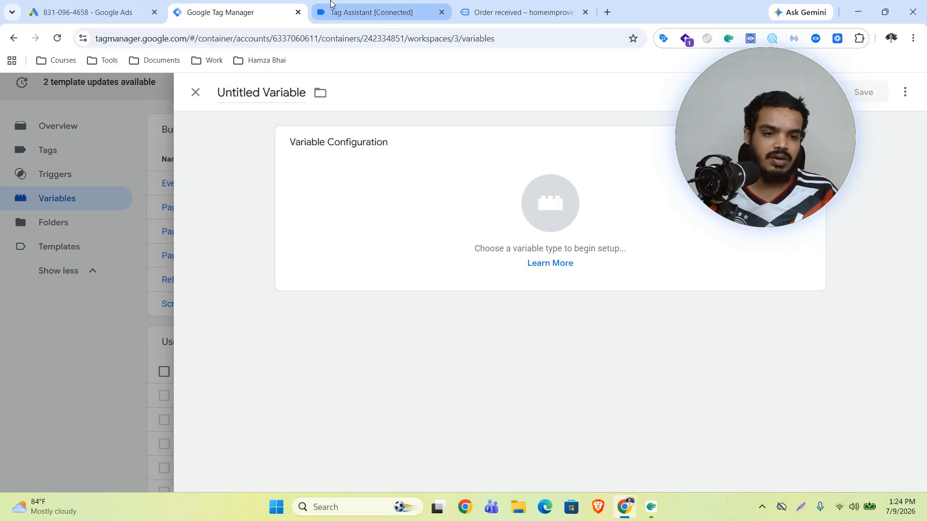
click(552, 217)
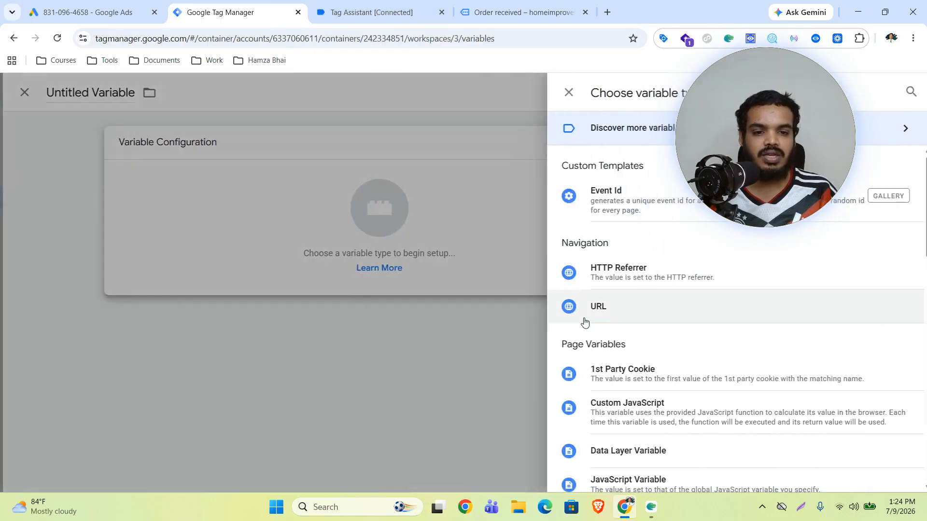
scroll(599, 381, down, 1)
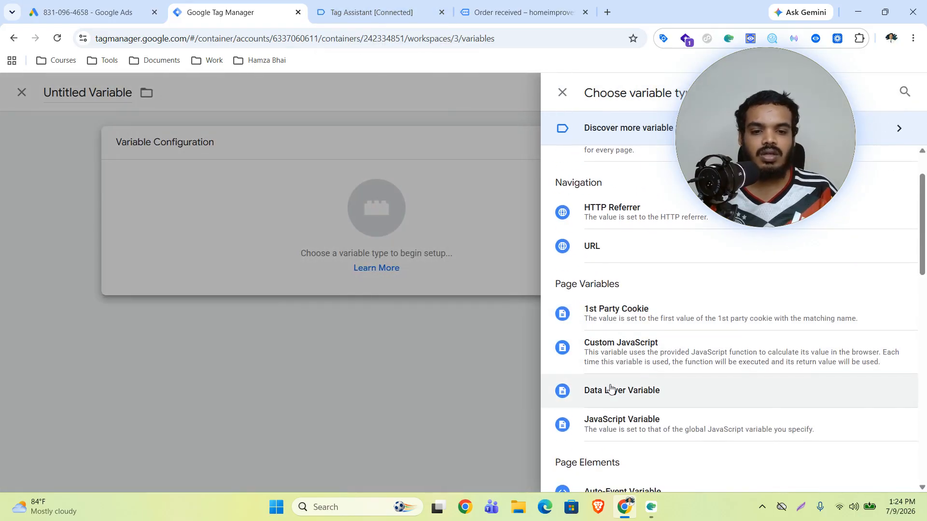
click(649, 391)
- Set the Data Layer Variable Name to customer.billing_first_name, copying the customer and billing_first_name keys from the purchase event in Tag Assistant
click(324, 263)
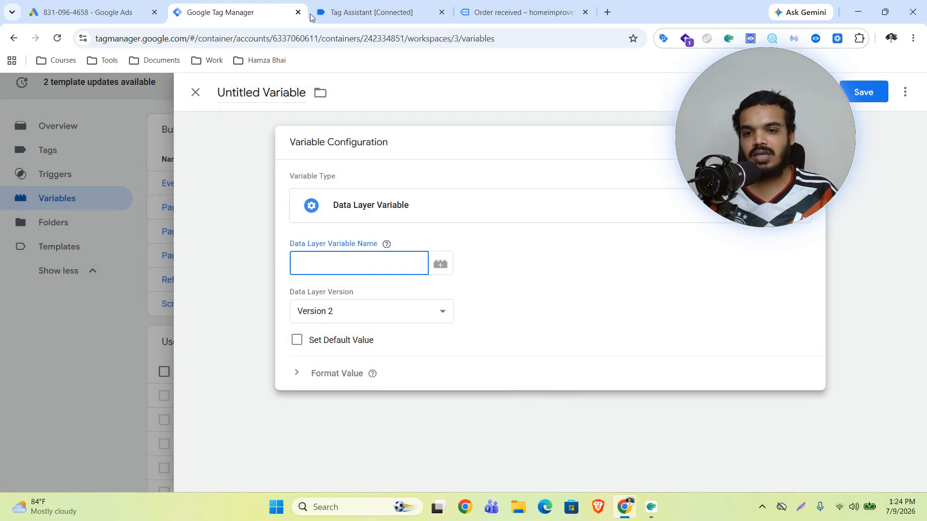
click(312, 14)
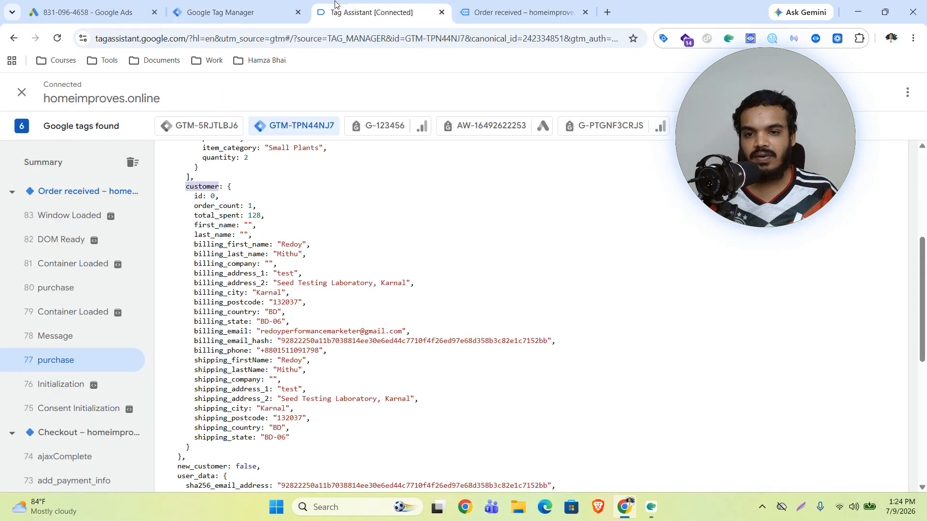
double_click(203, 187)
key(ctrl+c)
click(231, 12)
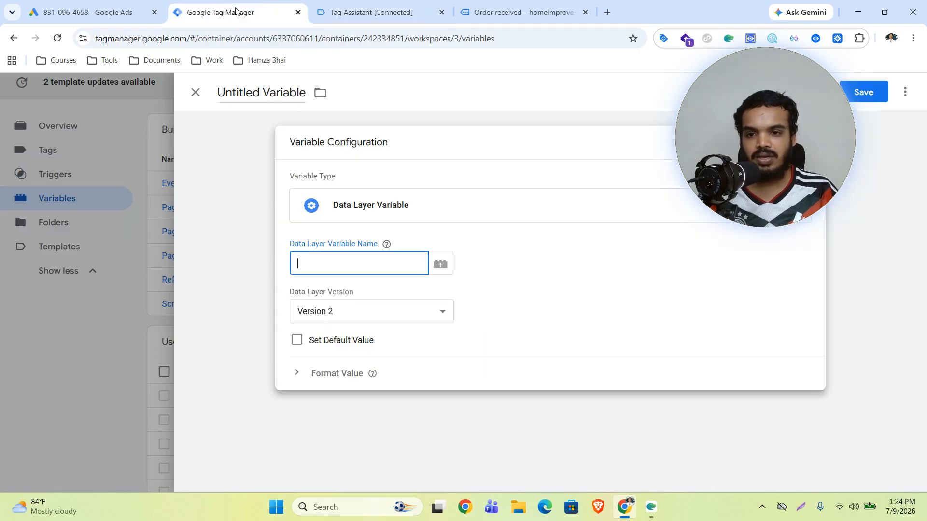
key(ctrl+v)
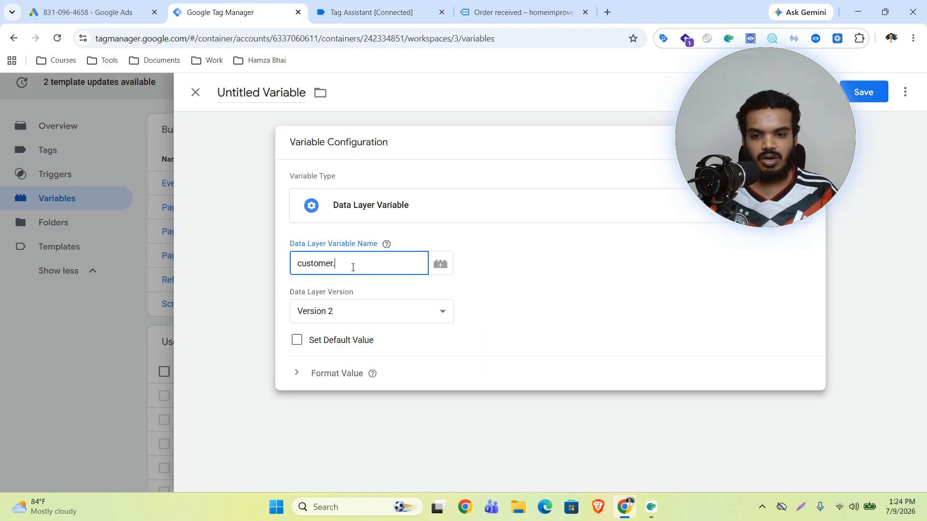
text(.)
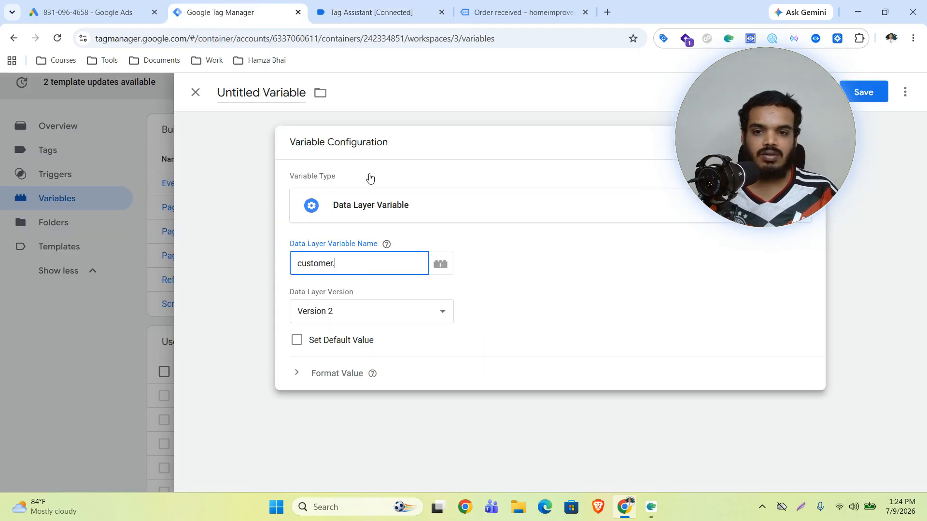
click(371, 12)
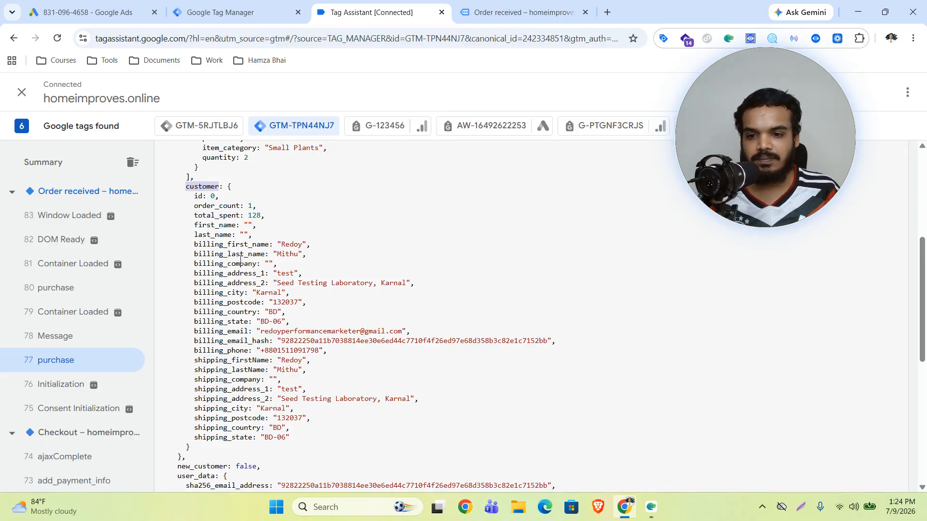
drag(269, 244, 194, 245)
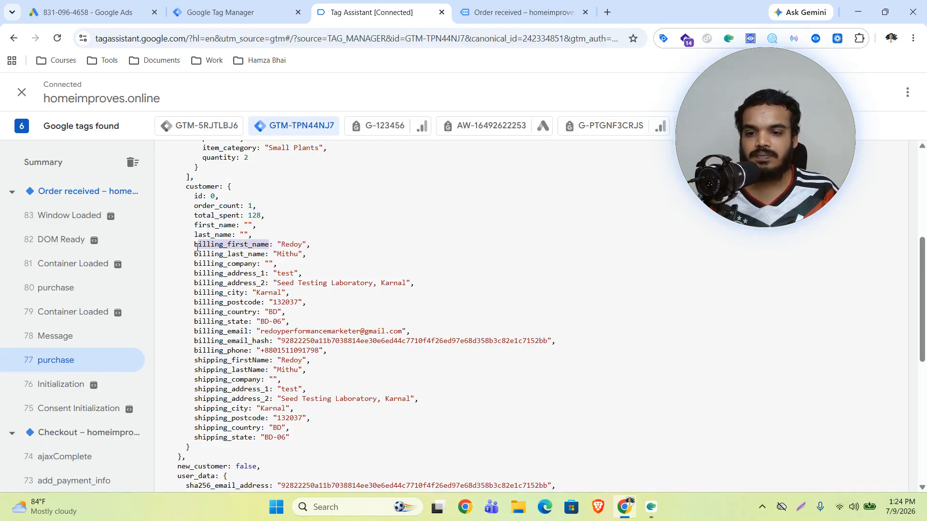
key(ctrl+c)
click(235, 12)
key(ctrl+v)
- Save the variable under the name "First Name || G Ads"
click(257, 93)
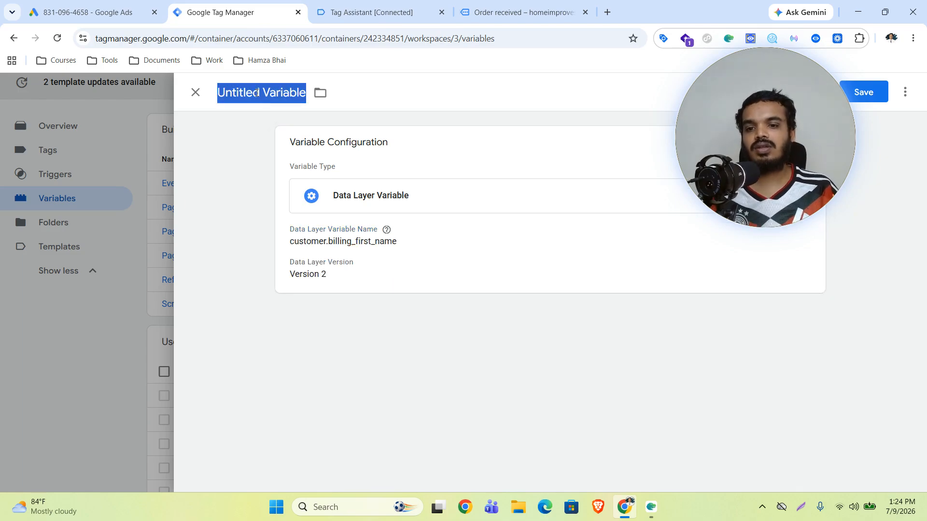
text(F)
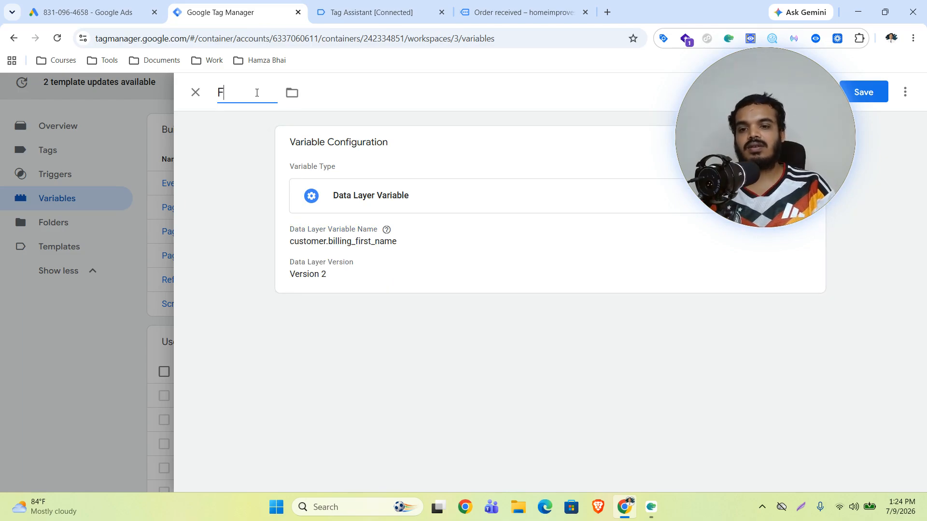
text(irst Name)
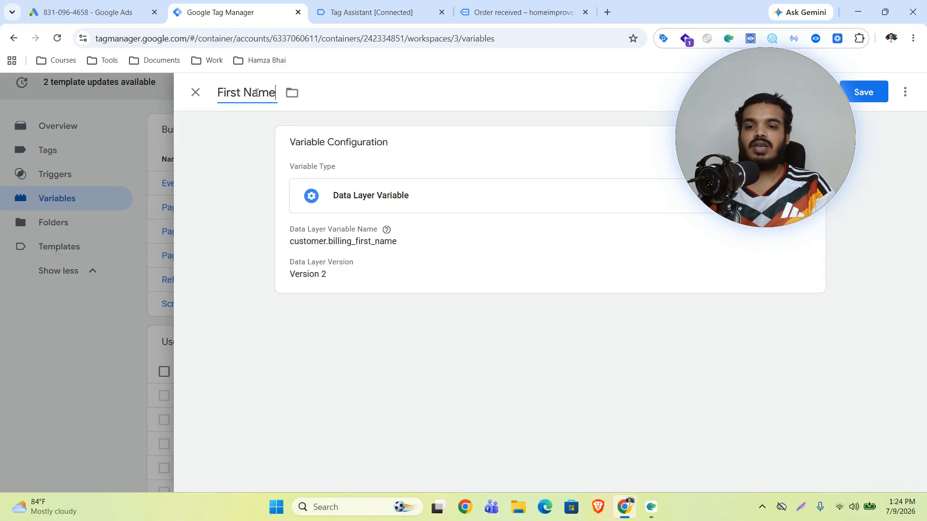
text( || G Ads)
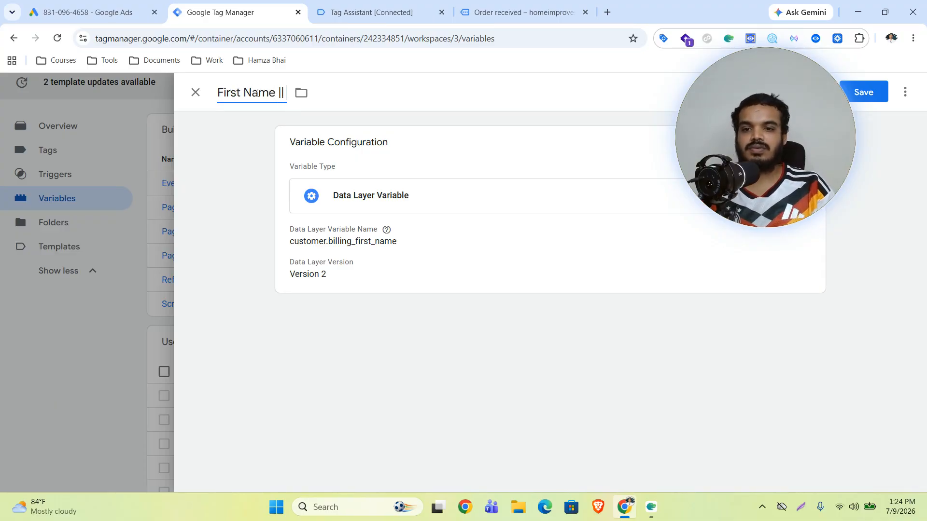
click(872, 92)
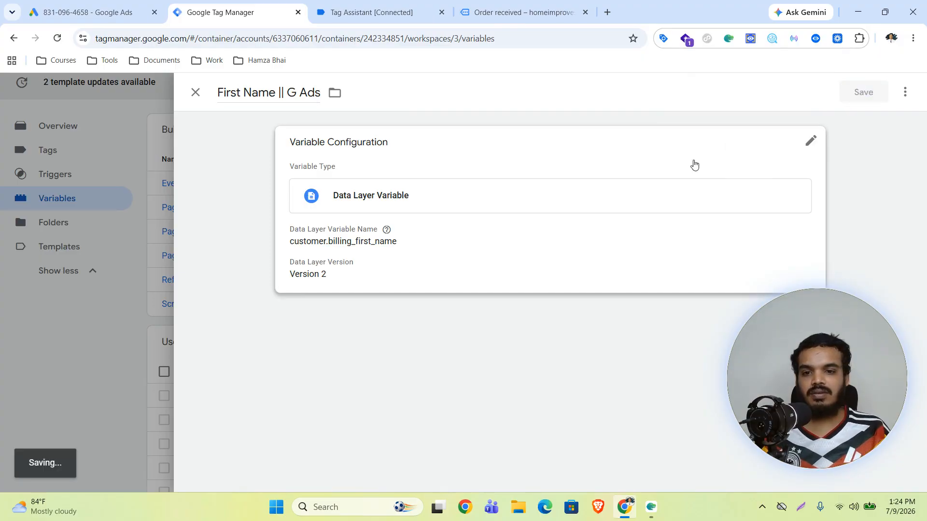
- Start another new user-defined variable of type Data Layer Variable
scroll(493, 233, down, 3)
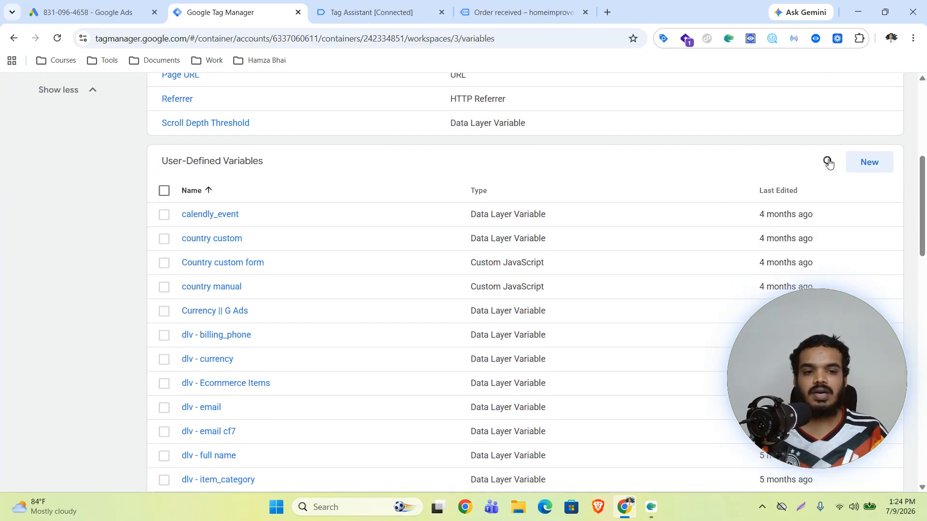
click(864, 159)
click(607, 458)
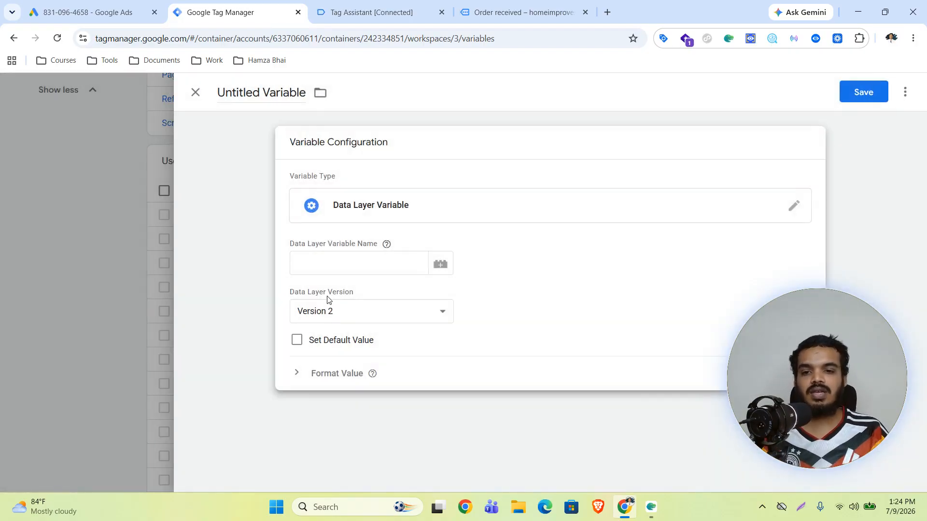
- Set the Data Layer Variable Name to customer.billing_last_name, copying the billing_last_name key from the purchase event in Tag Assistant
key(ctrl+Tab)
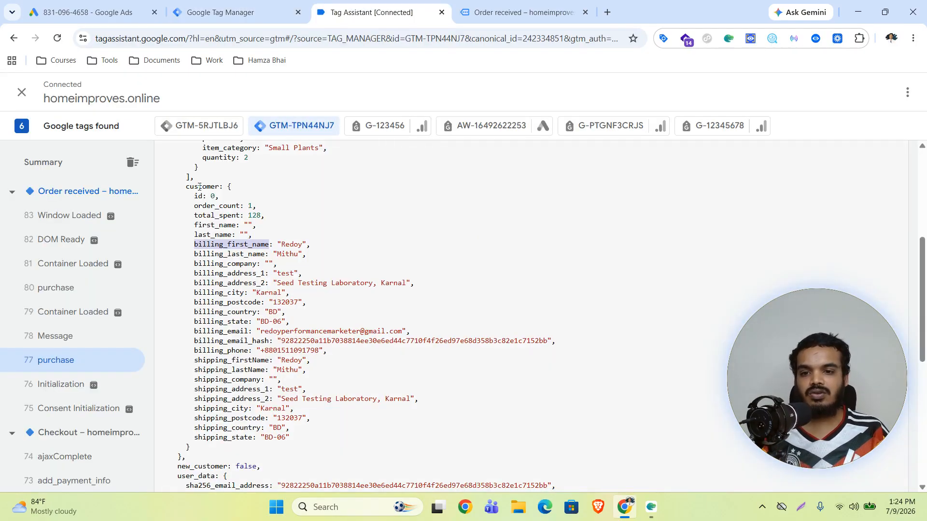
double_click(264, 256)
key(super+c)
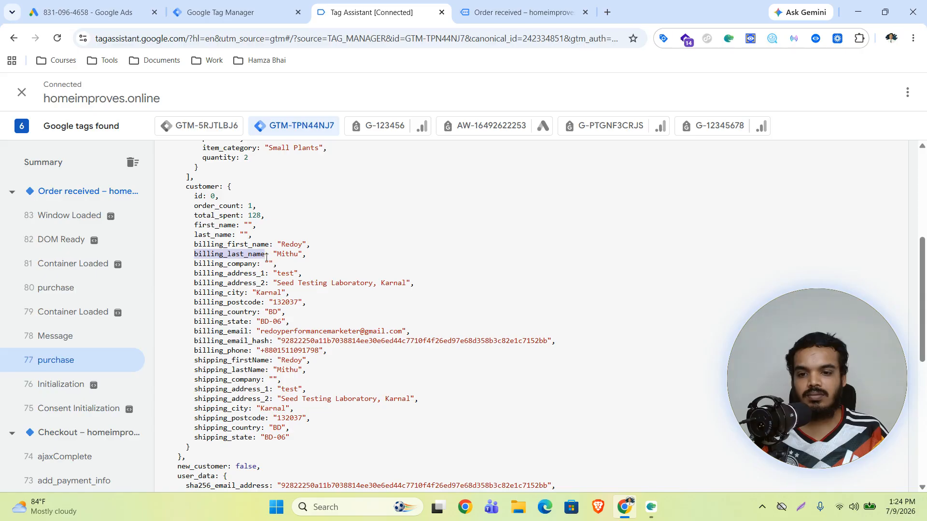
key(ctrl+shift+Tab)
key(super+v)
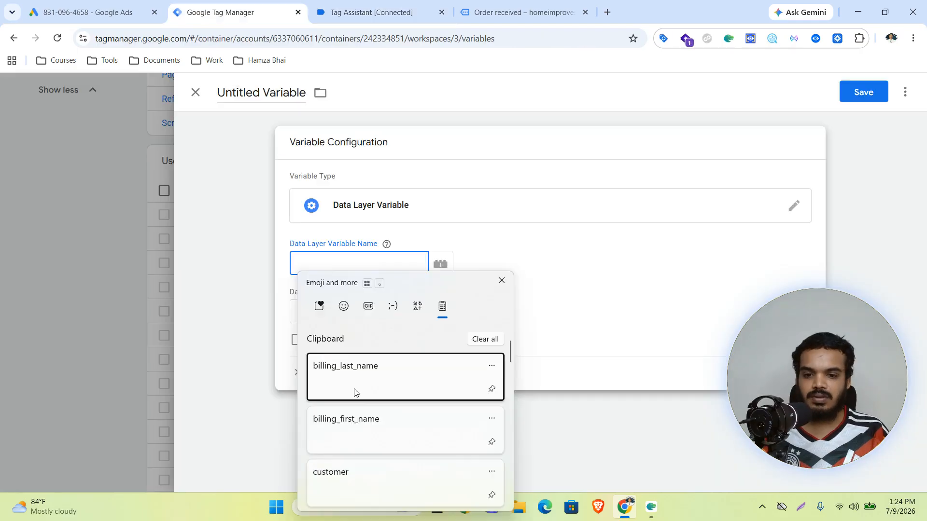
click(357, 486)
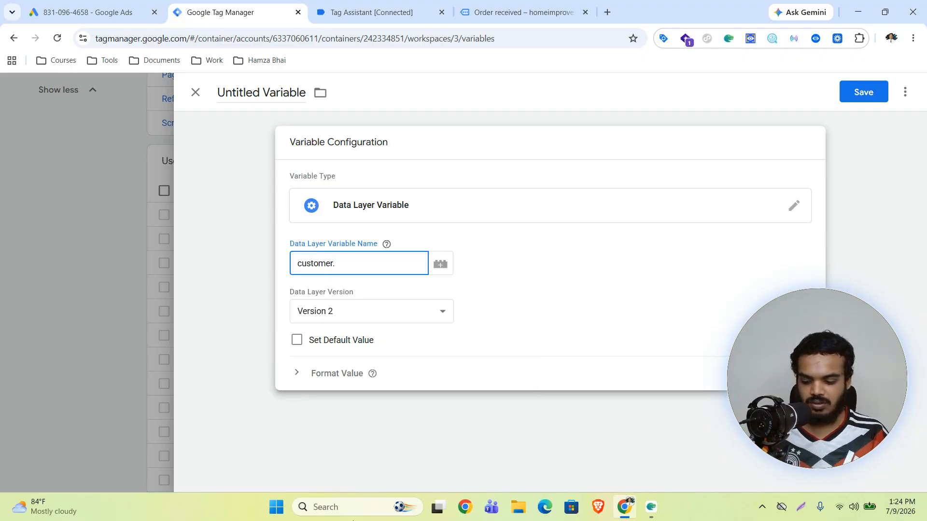
key(super+v)
click(400, 432)
- Save the variable under the name "Last Name || G ADS"
click(261, 92)
text(L)
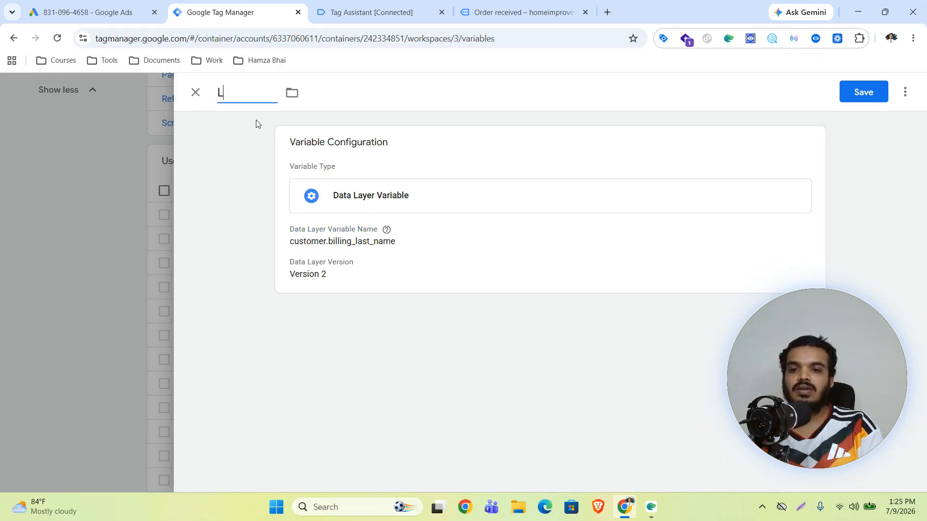
text(ast Name)
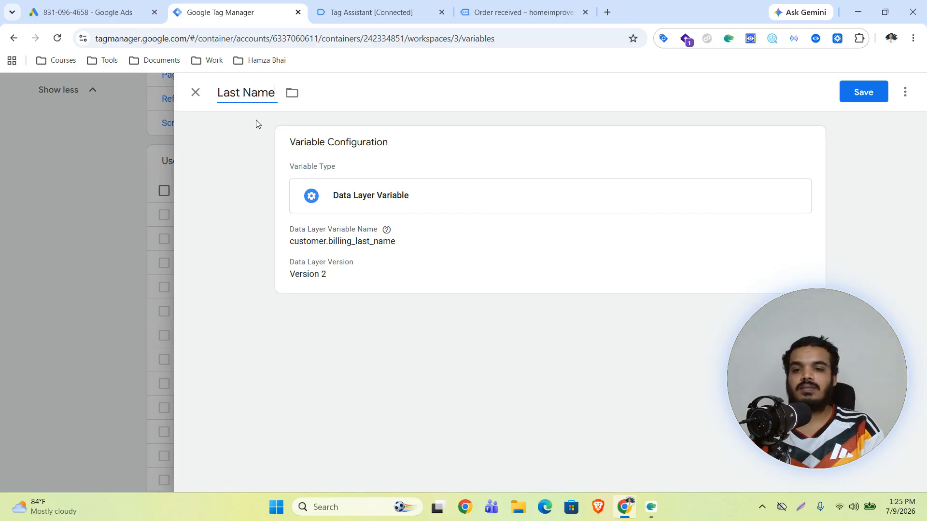
text( || G ADS)
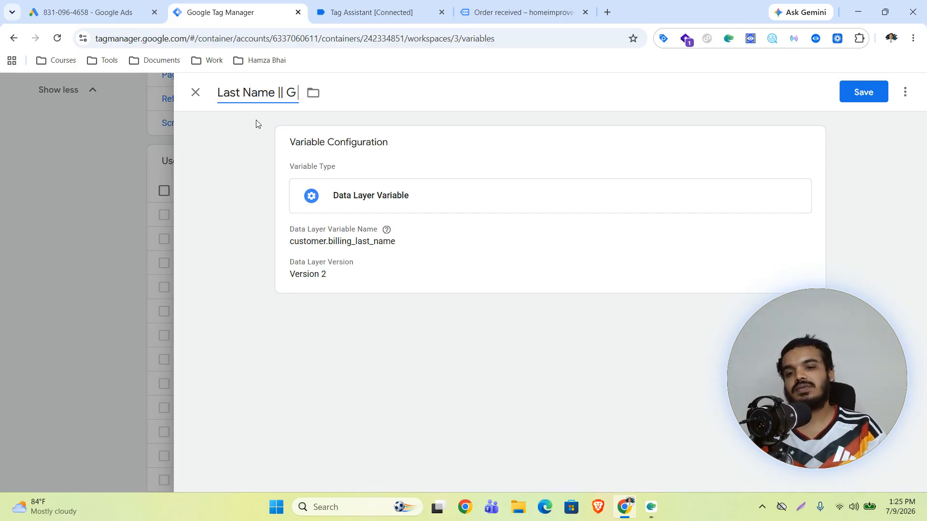
click(874, 94)
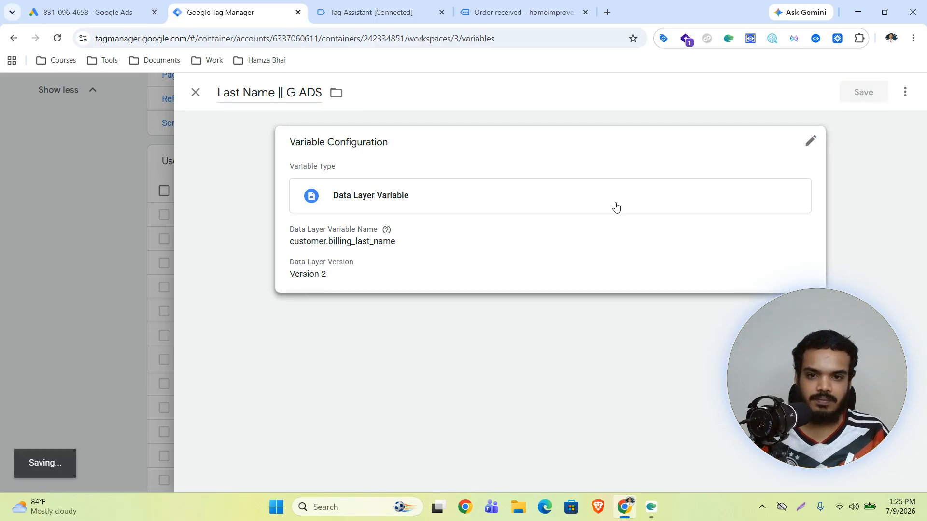
- Select the billing_city key in Tag Assistant's purchase event for copying and return to Google Tag Manager
click(390, 4)
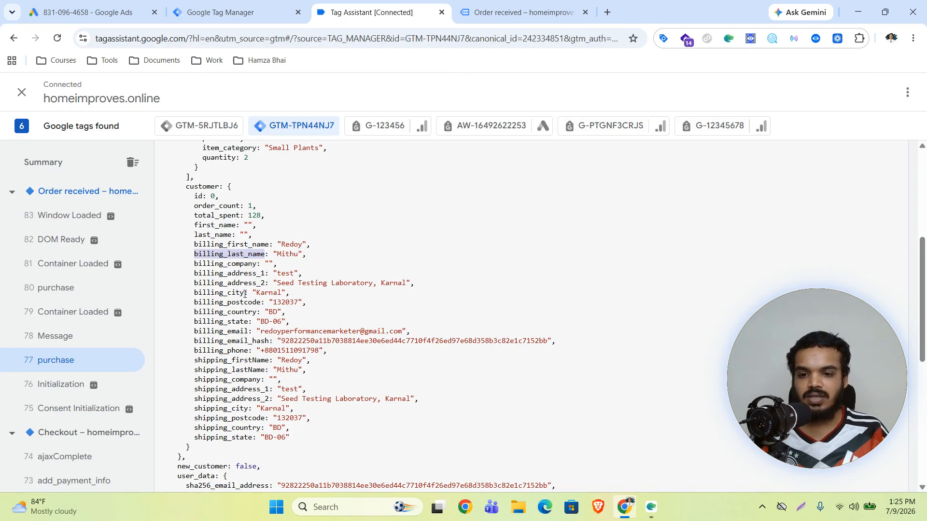
drag(245, 294, 194, 297)
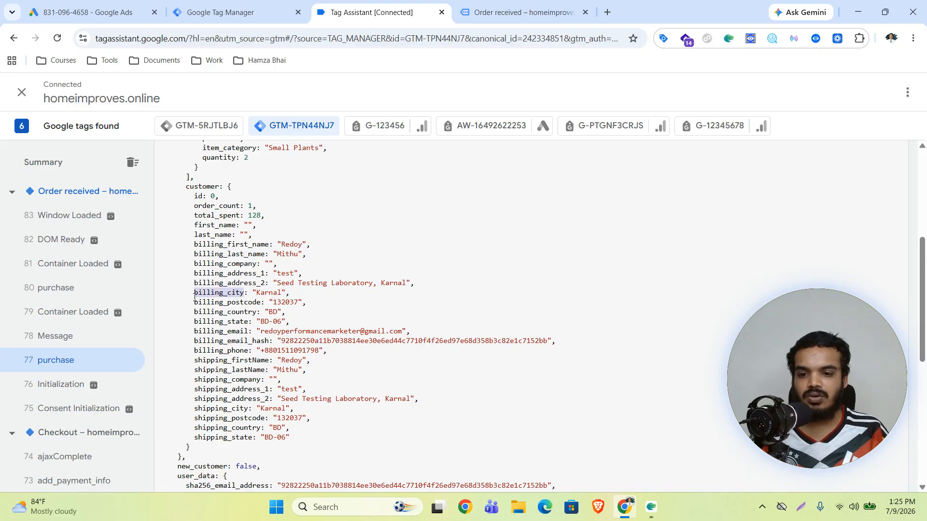
click(236, 12)
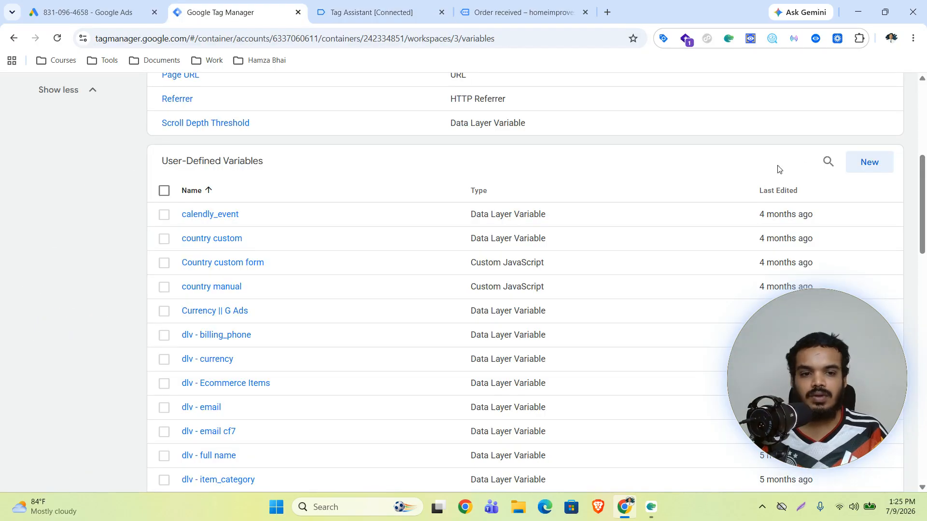
- Sort the user-defined variables by most recently edited, duplicate "Last Name || G ADS", and strip the prefix from the copy's name
click(781, 191)
click(780, 191)
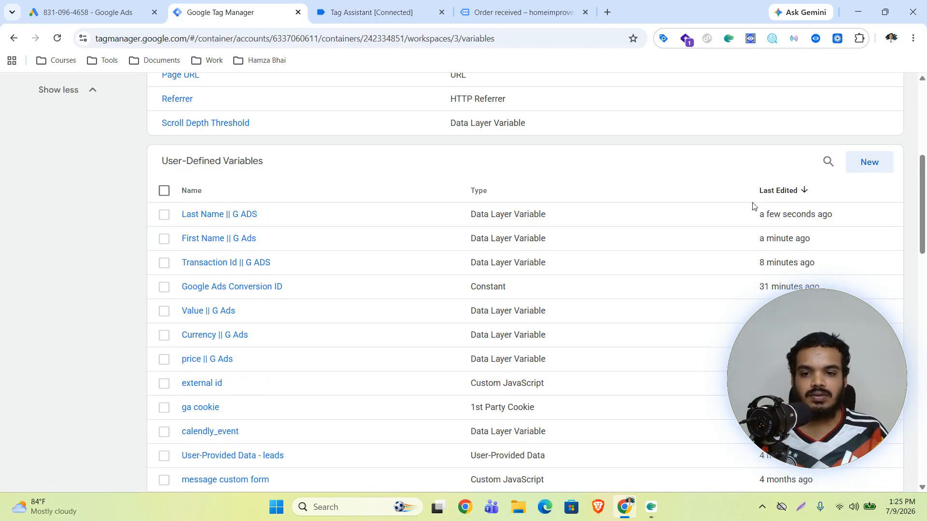
click(219, 215)
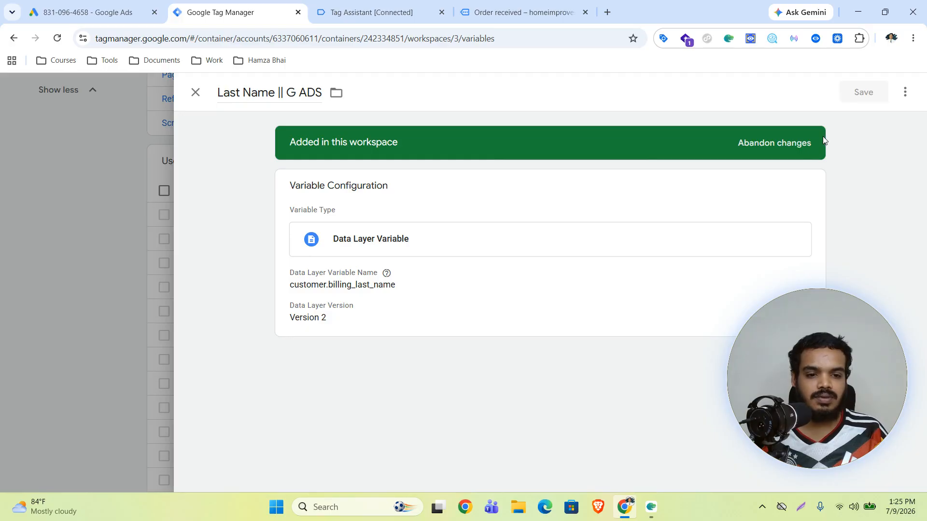
click(905, 92)
click(880, 120)
drag(265, 93, 216, 93)
key(BackSpace)
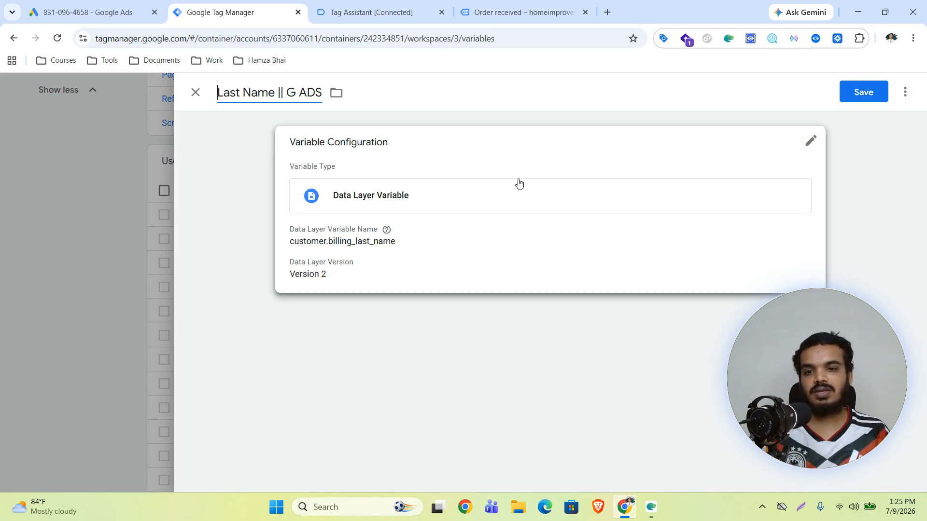
- Change the duplicated variable's Data Layer Variable Name to customer.billing_city
click(463, 256)
click(420, 265)
key(shift+Left)
key(shift+Left)
key(shift+Left)
key(shift+Left)
key(shift+Left)
key(shift+Left)
key(shift+Left)
key(shift+Left)
key(shift+Left)
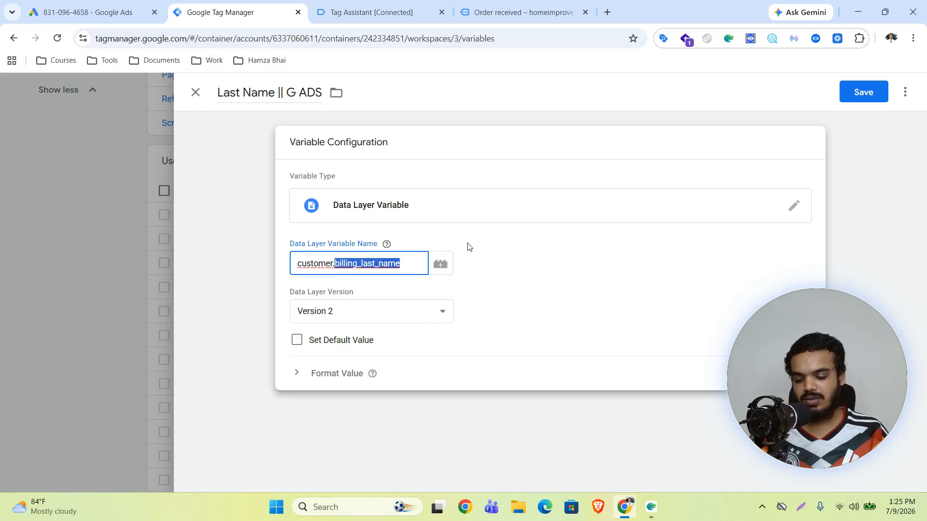
text(city)
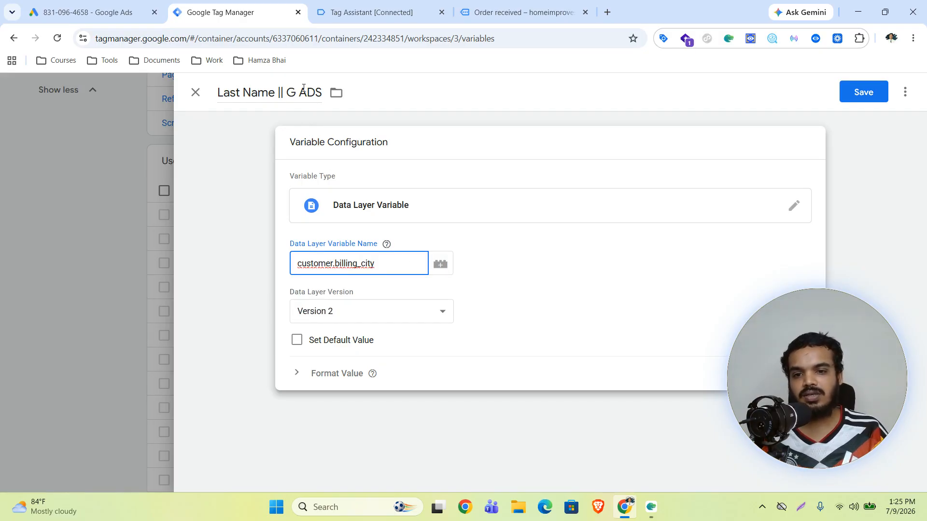
- Rename the duplicated variable "City || G ADS" and save it
drag(277, 93, 218, 93)
text(City)
click(871, 93)
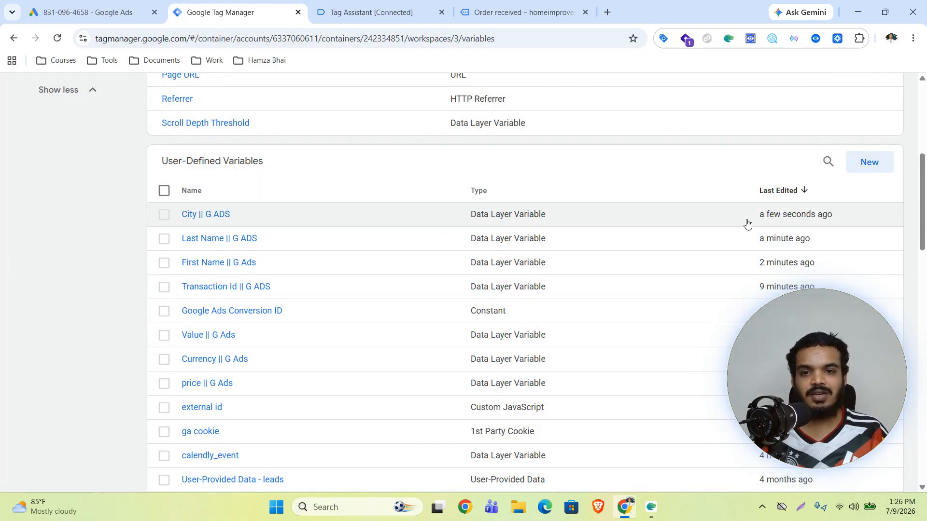
- Copy the billing_postcode key from the purchase event in Tag Assistant and return to Google Tag Manager
click(392, 4)
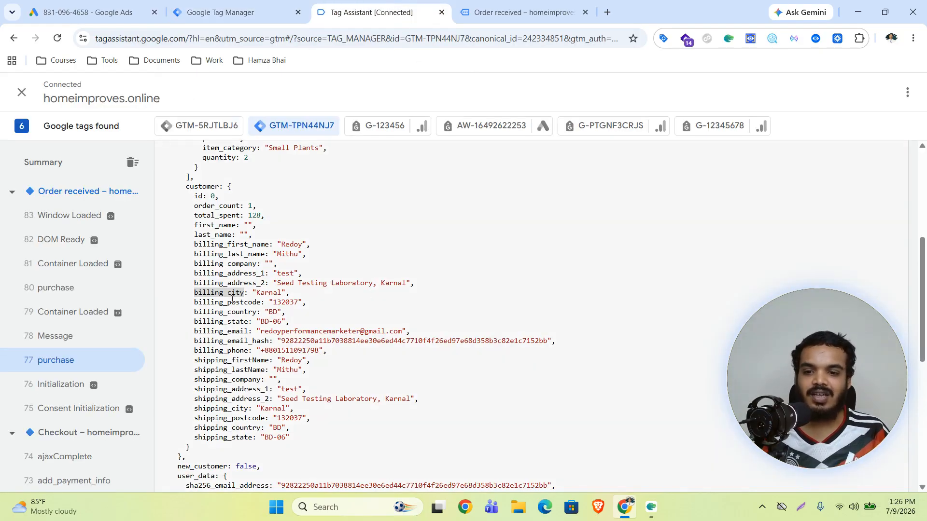
drag(260, 303, 196, 306)
key(super+c)
click(235, 12)
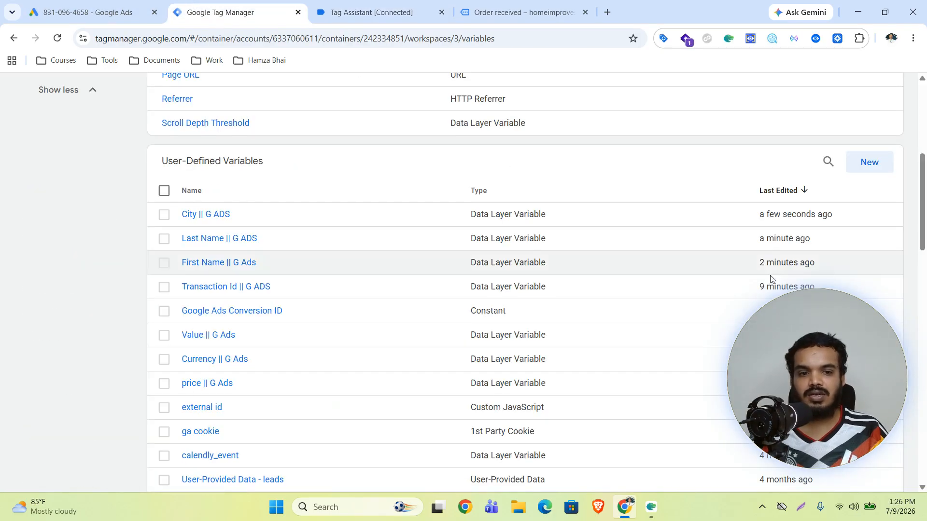
- Create a new user-defined Data Layer Variable with the Data Layer Variable Name customer.billing_postcode
click(869, 161)
click(581, 223)
click(592, 447)
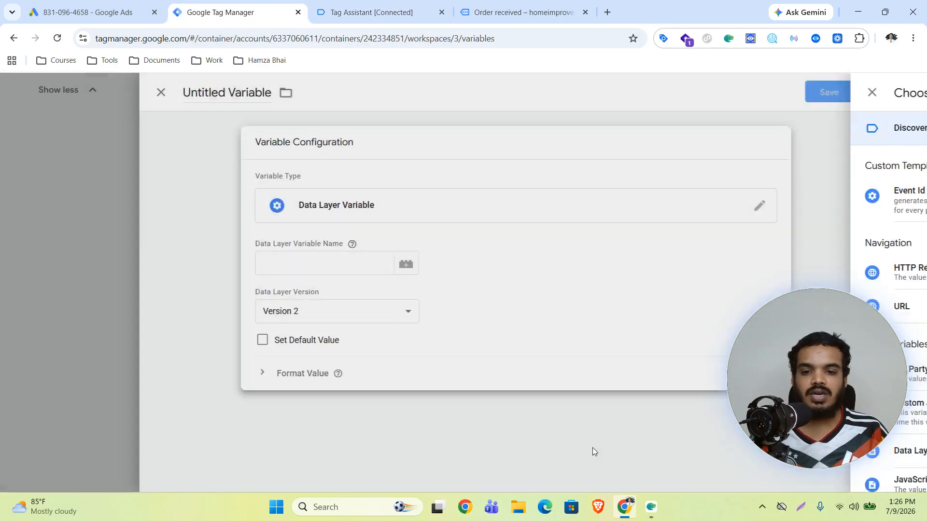
click(349, 260)
key(super+v)
key(Down)
key(Down)
key(Down)
key(Down)
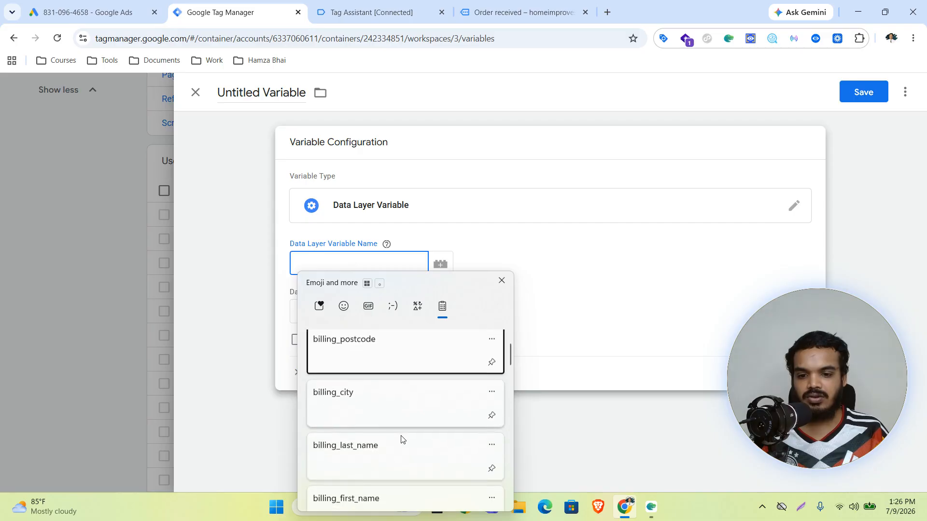
key(Return)
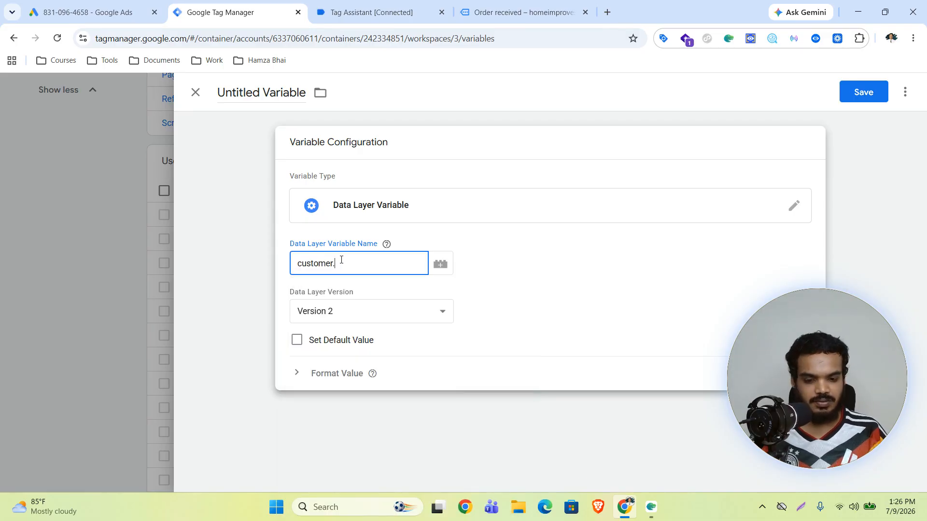
text(.)
key(super+v)
click(399, 376)
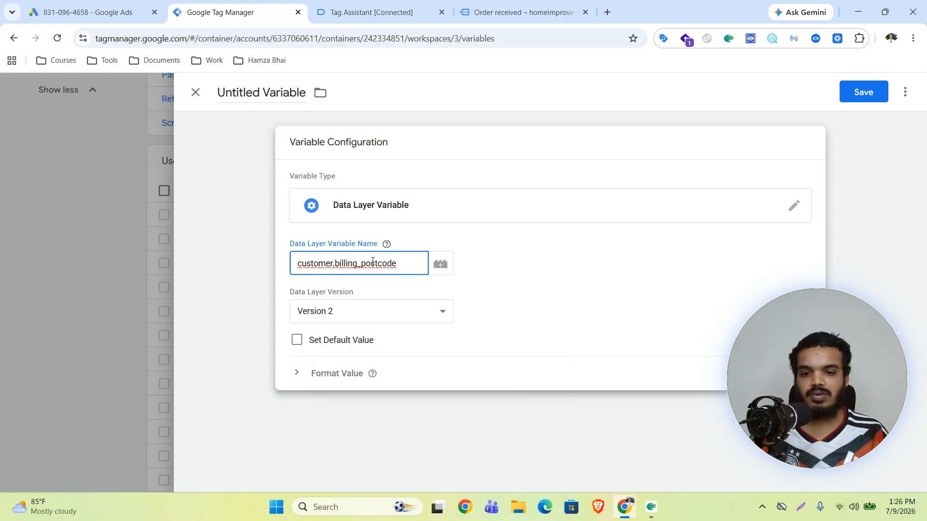
- Save the postcode variable under the name "postal code || G Ads"
click(262, 95)
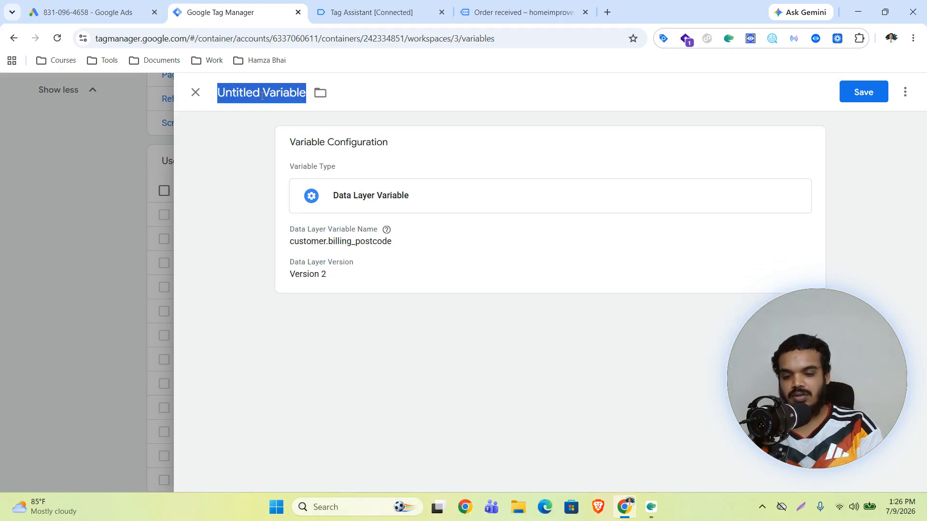
text(postal c)
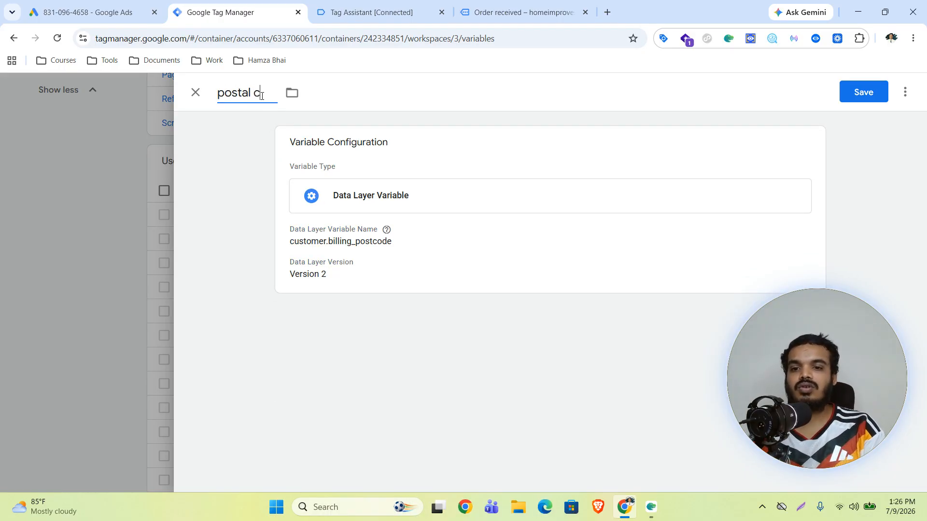
text(ode || G)
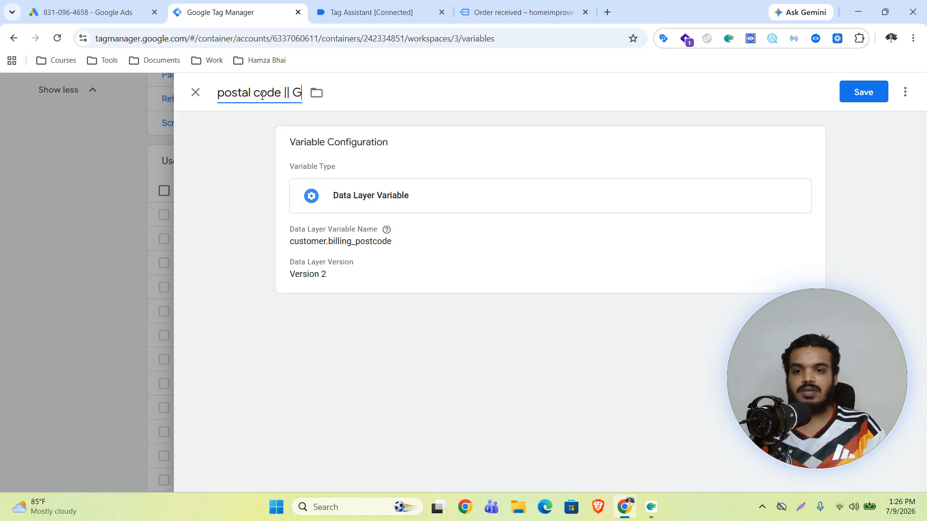
text( Ads)
click(860, 93)
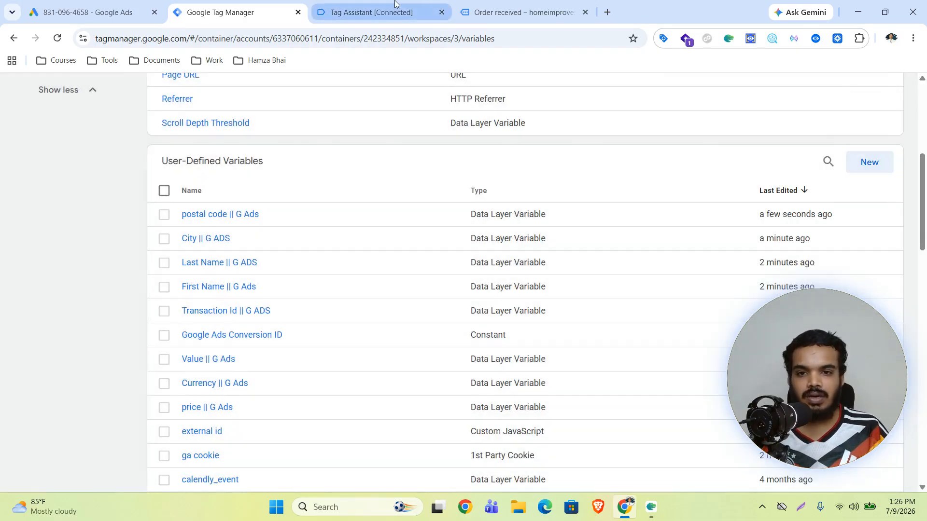
- Copy the billing_country and customer keys from the purchase event in Tag Assistant and return to Google Tag Manager
click(371, 12)
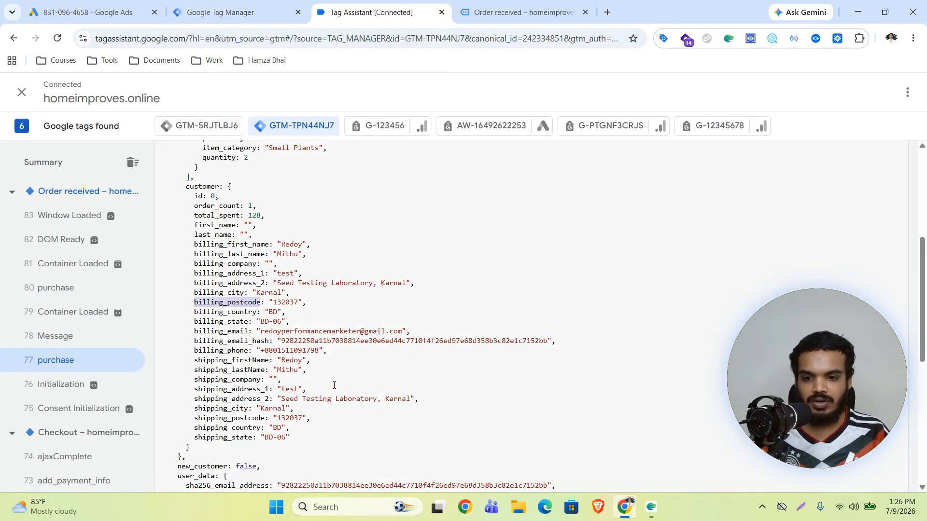
drag(257, 312, 194, 312)
double_click(199, 186)
key(ctrl+c)
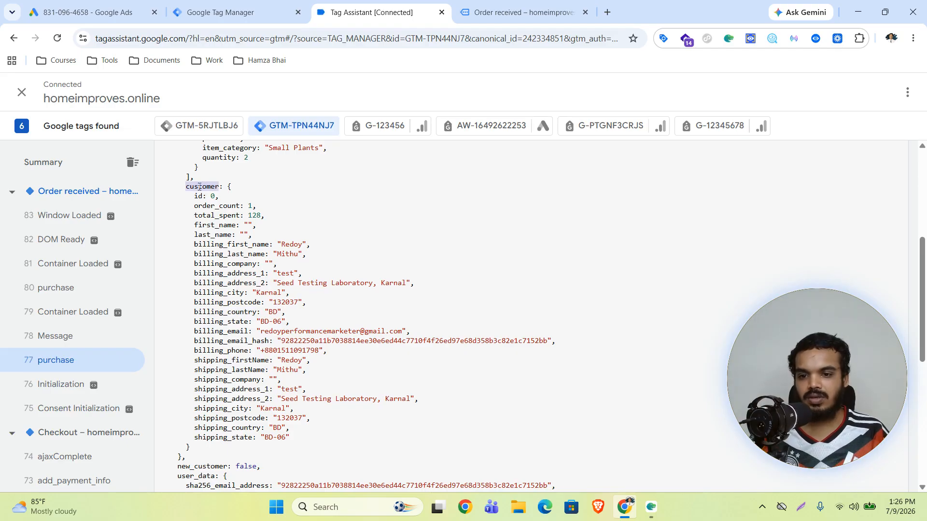
click(219, 12)
- Create a new user-defined Data Layer Variable with the Data Layer Variable Name customer.billing_country
click(871, 164)
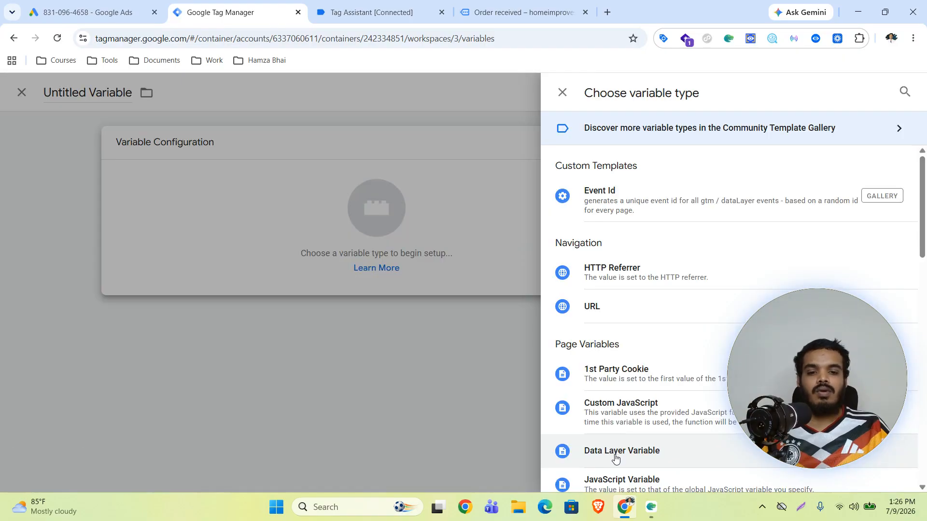
click(615, 457)
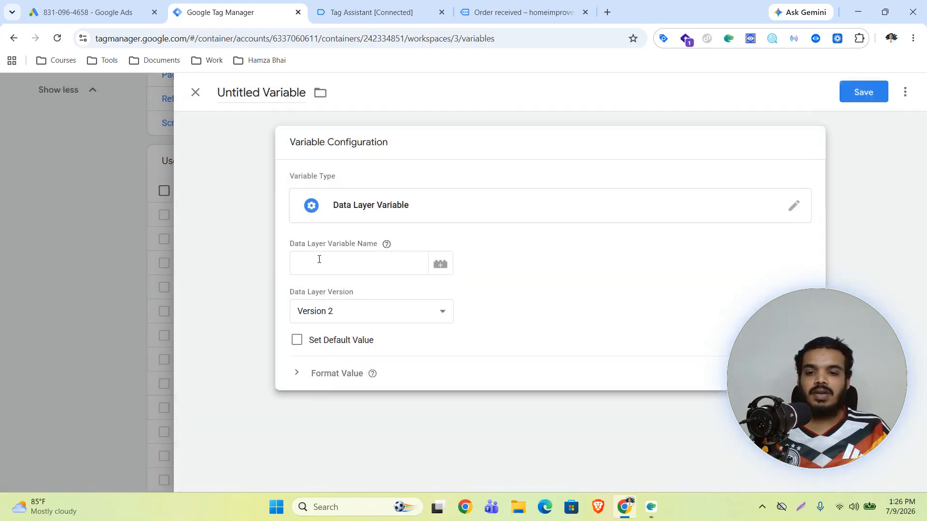
click(317, 260)
key(ctrl+v)
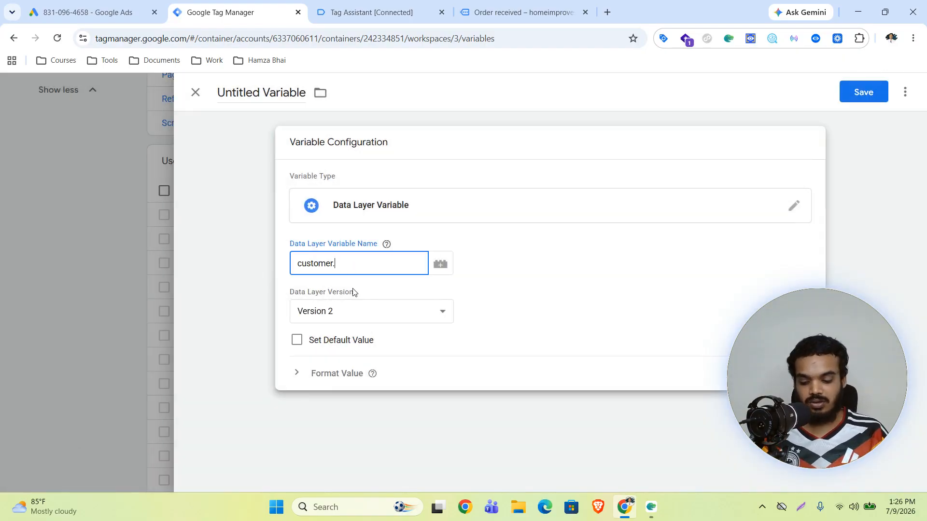
text(.)
key(super+v)
click(412, 432)
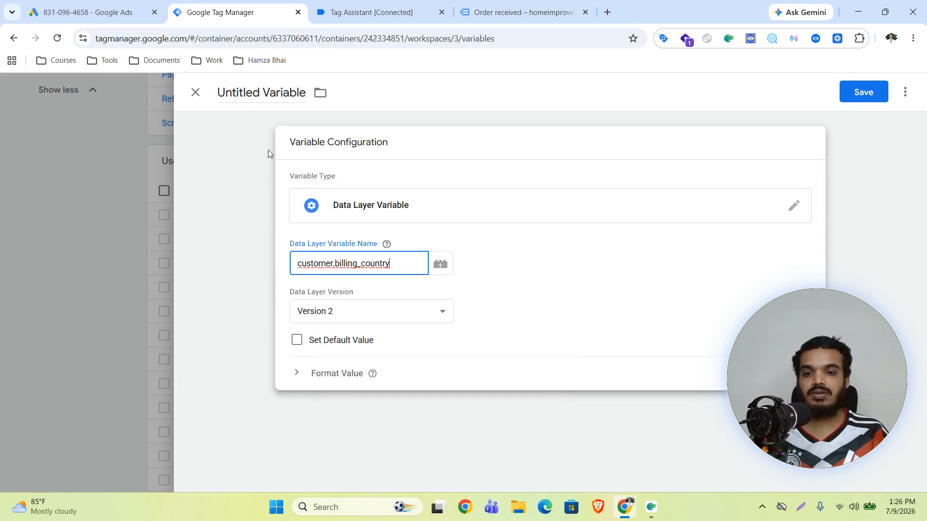
- Save the billing country variable under the name "country || G Ads"
click(263, 91)
text(co)
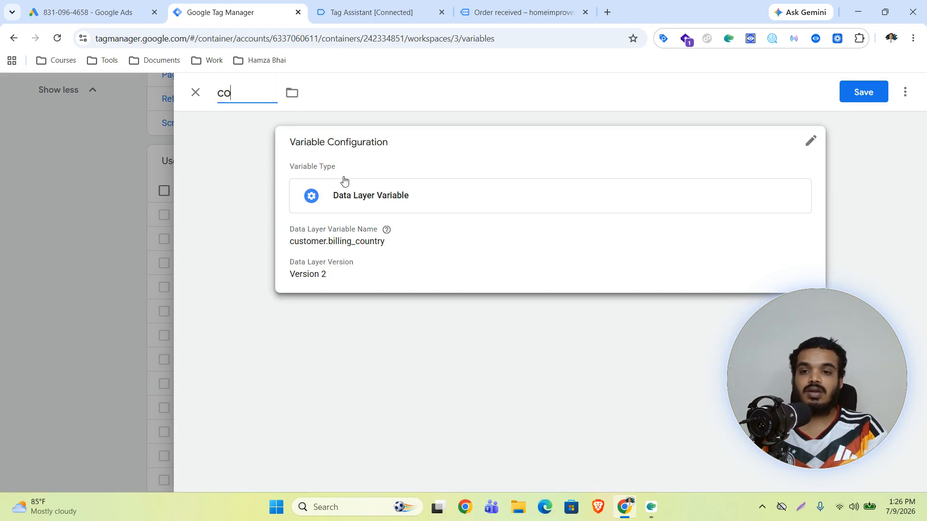
text(untry || G Ads)
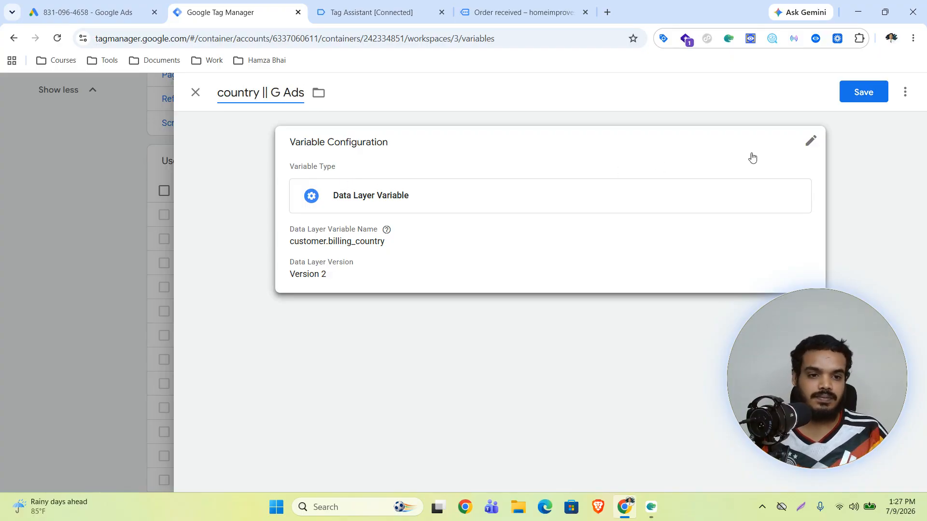
click(864, 91)
- Copy the billing_address_1 key from the purchase event in Tag Assistant and return to Google Tag Manager
click(396, 6)
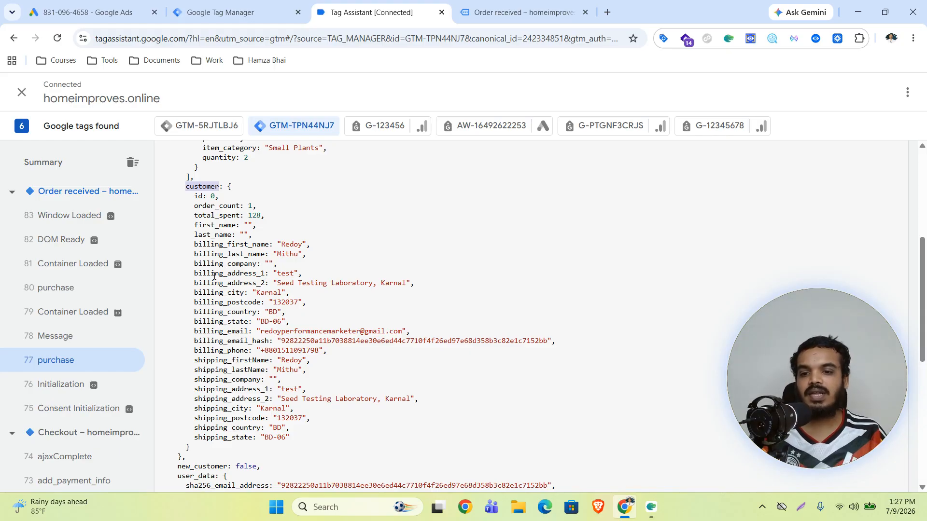
drag(195, 274, 265, 273)
key(ctrl+c)
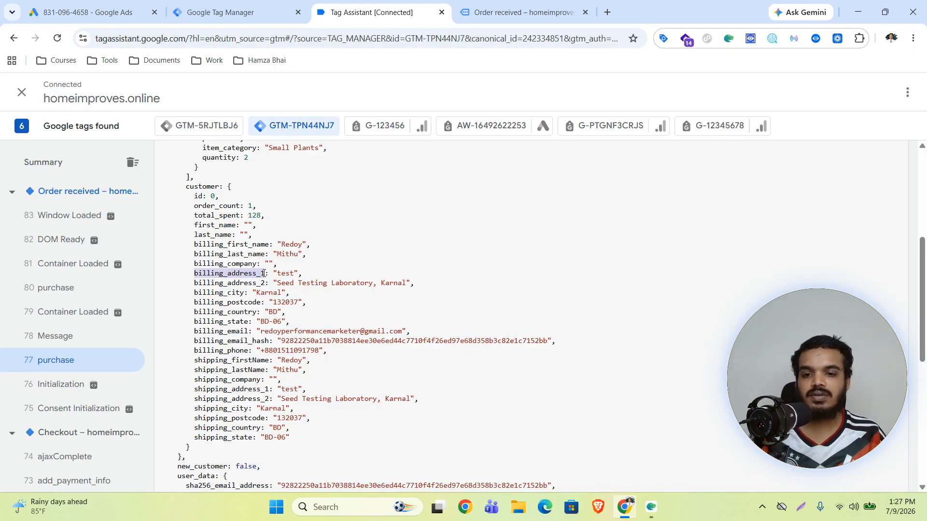
click(189, 12)
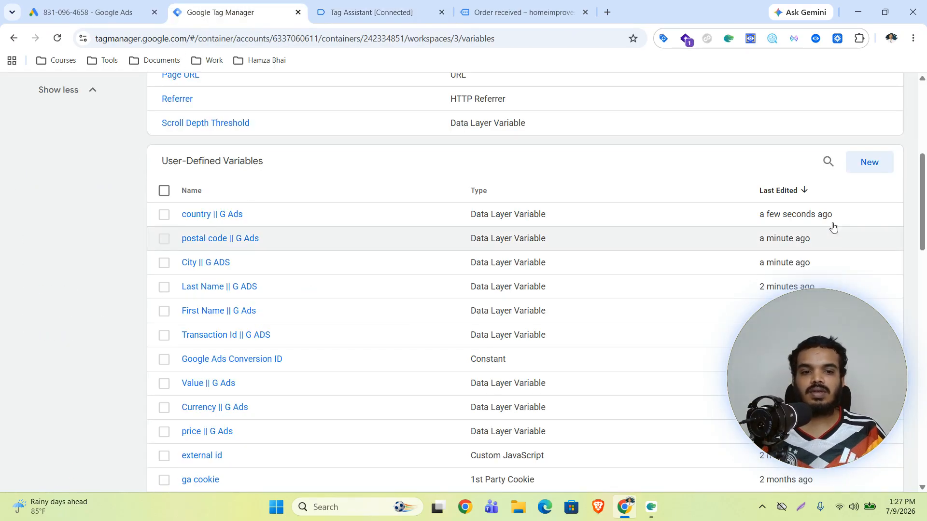
- Create a new user-defined Data Layer Variable with the Data Layer Variable Name customer.billing_address_1
click(868, 161)
click(617, 451)
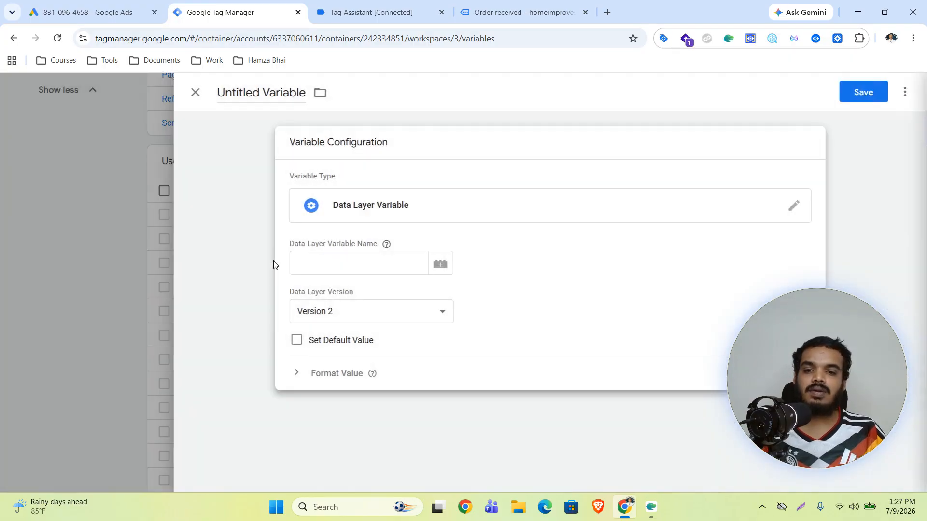
click(330, 264)
key(super+v)
click(359, 426)
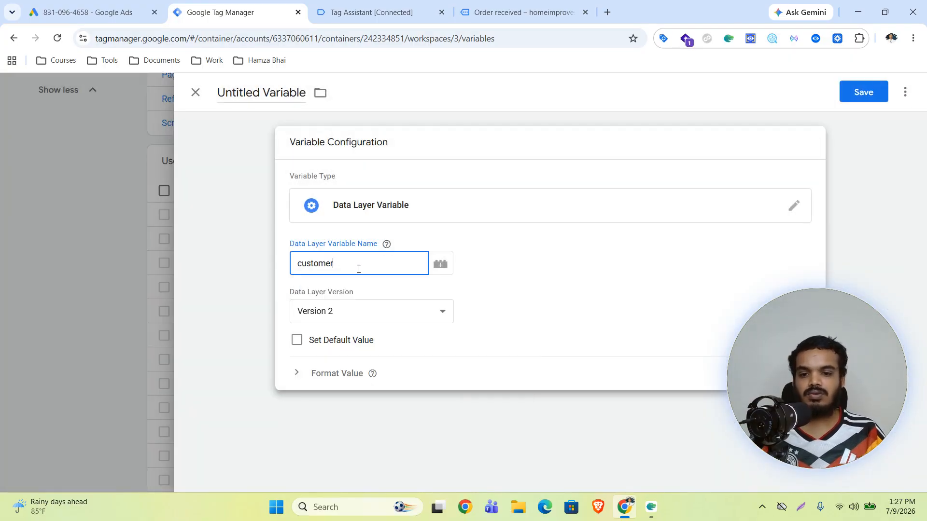
key(ctrl+v)
- Save the billing address variable under the name "Street || G Ads"
click(250, 89)
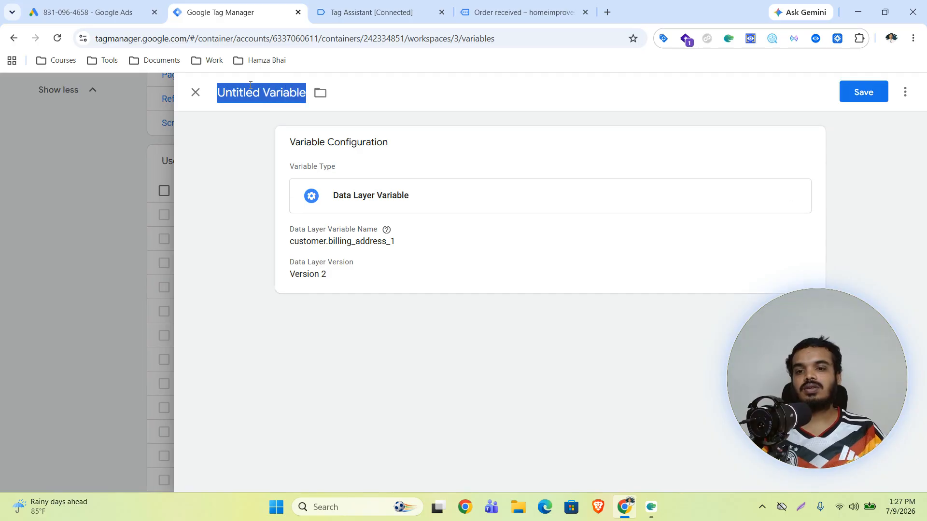
text(Str)
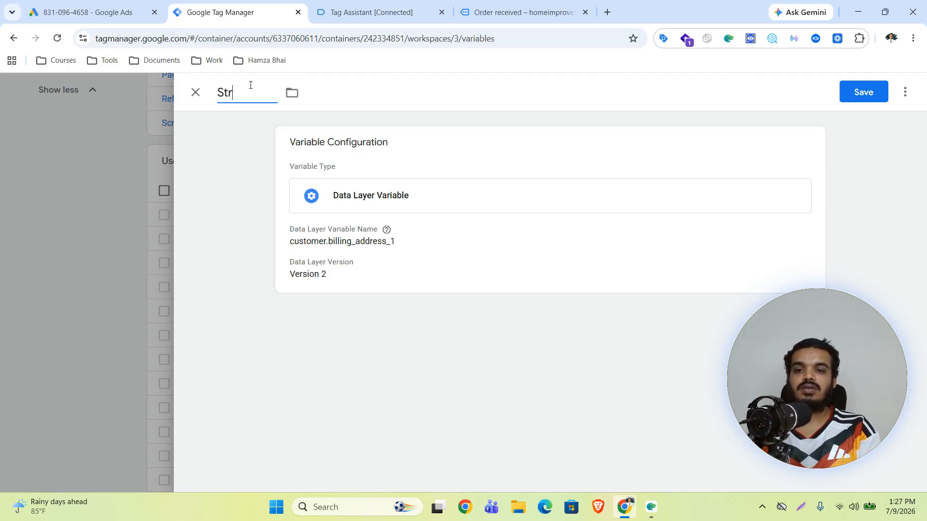
text(eet || G Ads)
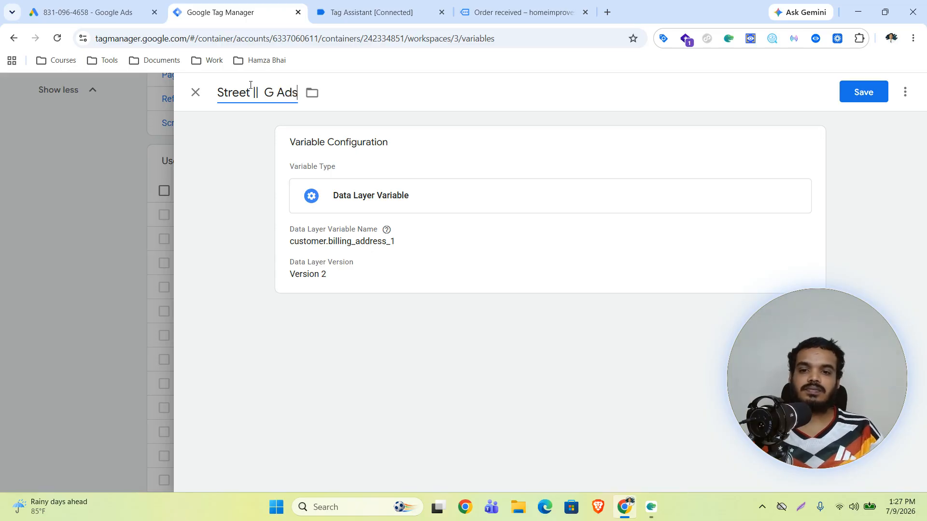
key(ctrl+s)
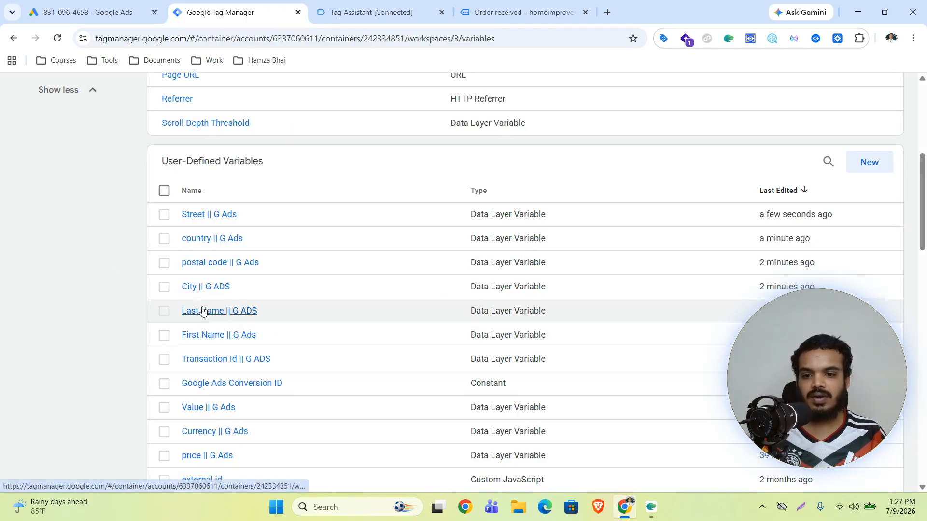
- Copy the billing_email key from the purchase event's customer data in Tag Assistant
click(342, 4)
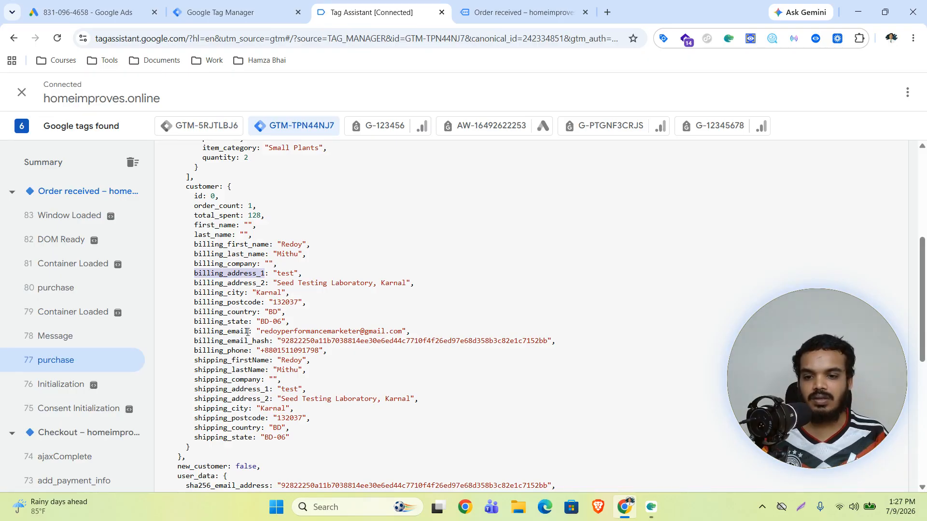
drag(249, 332, 184, 333)
key(super+c)
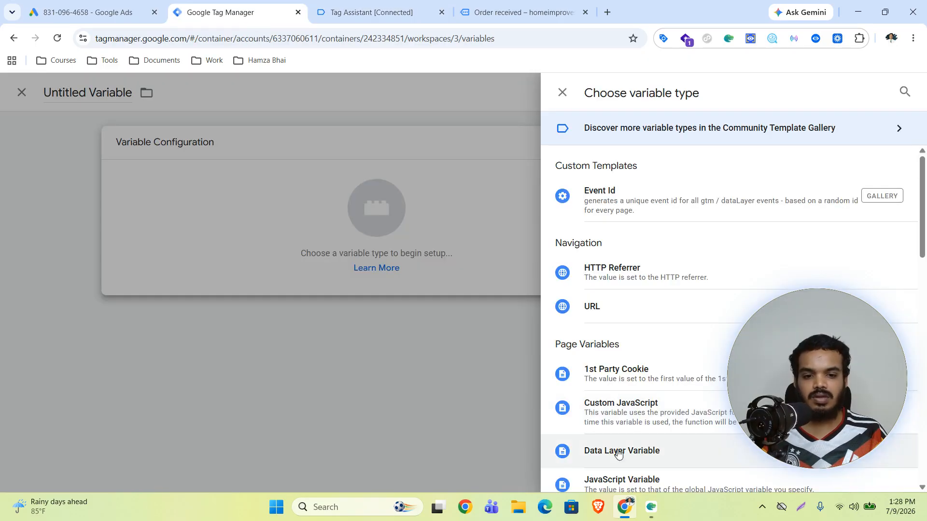
- Back in Google Tag Manager, create a Data Layer Variable with the Data Layer Variable Name customer.billing_email
click(616, 452)
click(371, 264)
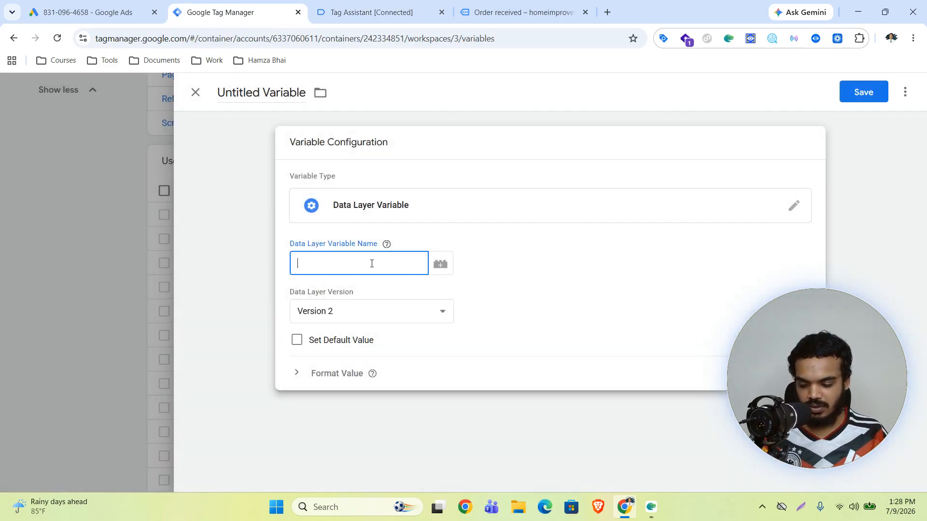
key(super+v)
click(358, 477)
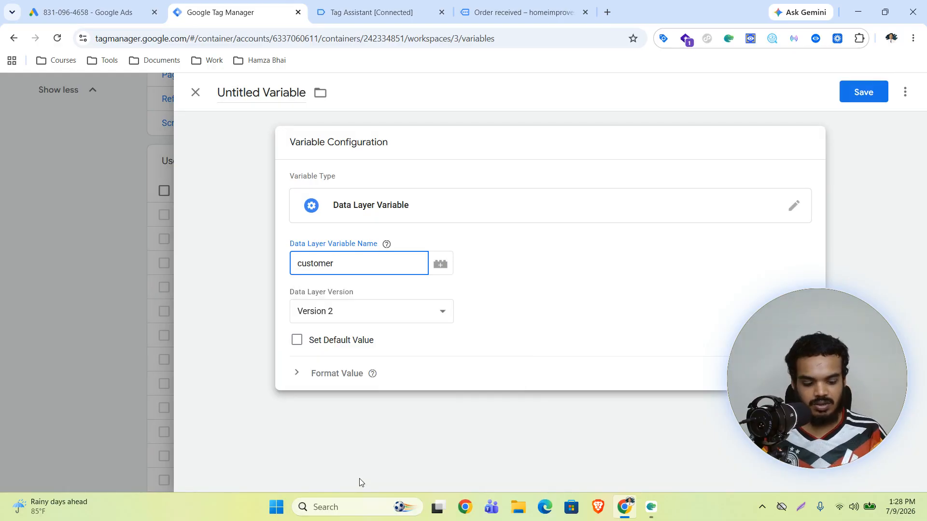
text(.)
key(super+v)
click(395, 371)
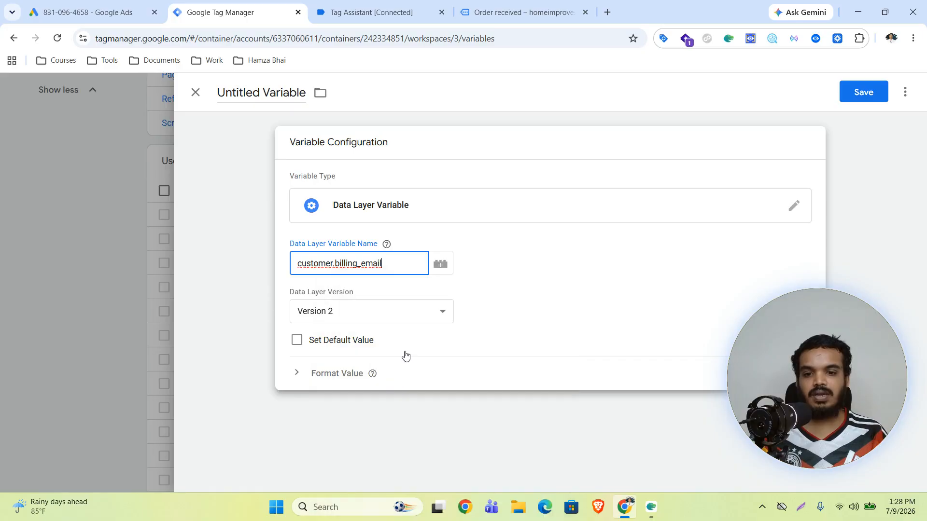
- Save the billing email variable under the name "Email || G Ads"
click(261, 92)
text(Email || G \Ad)
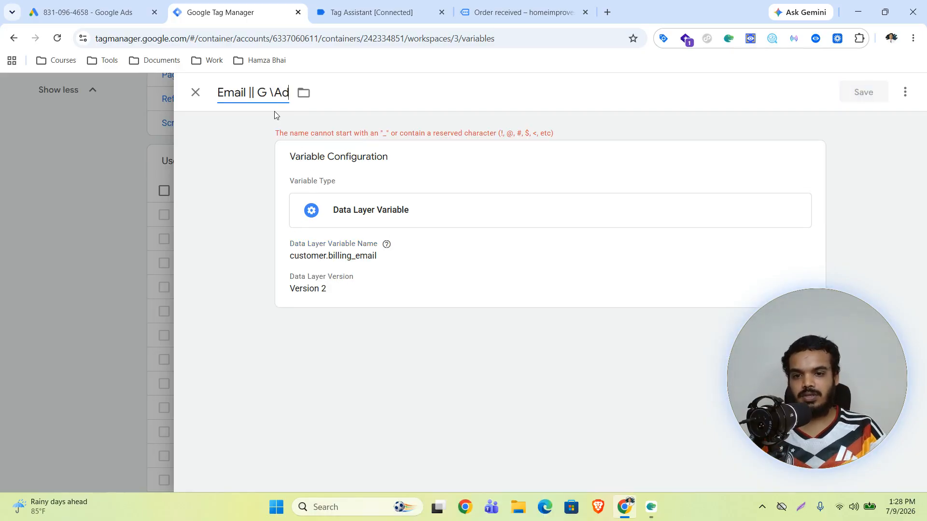
key(BackSpace)
key(BackSpace)
key(BackSpace)
text(A)
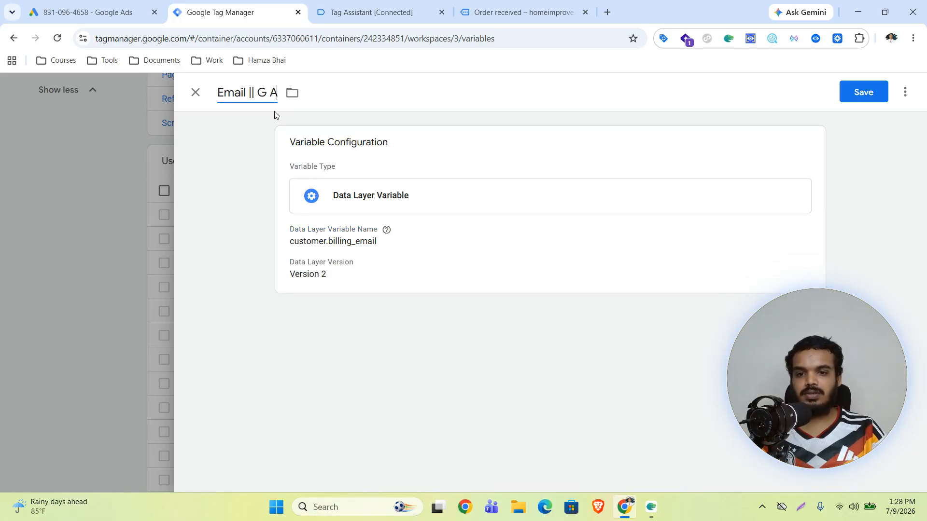
text(ds)
click(863, 92)
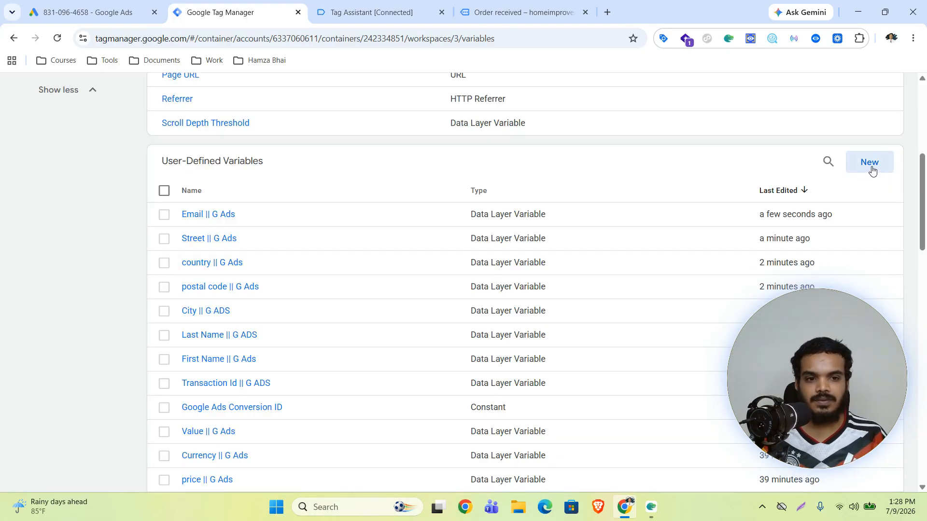
- Create a new Data Layer Variable named customer.billing_phone, copying the billing_phone key from the purchase event in Tag Assistant
click(869, 163)
click(416, 178)
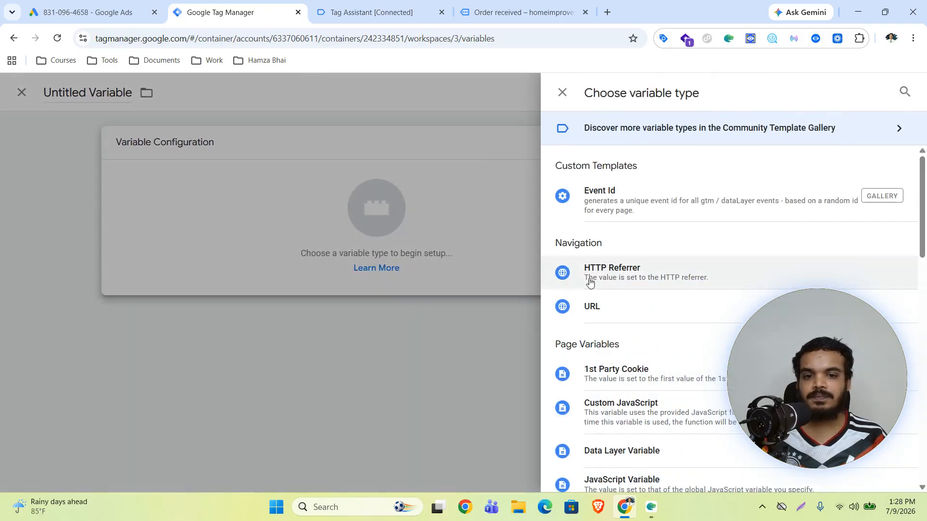
key(ctrl+Tab)
drag(248, 350, 213, 352)
click(363, 500)
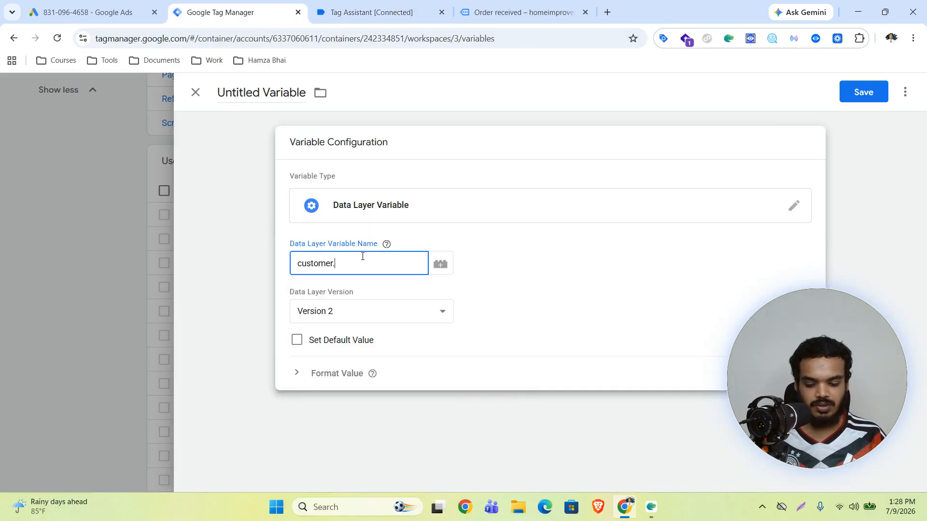
text(.)
key(super+v)
click(406, 372)
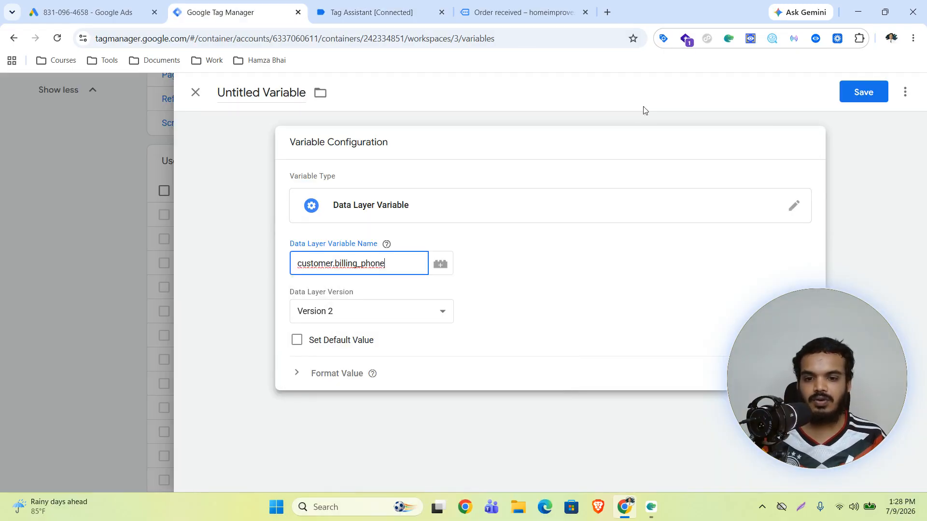
- Save the billing phone variable under the name "Phone || G Ads"
click(239, 93)
text(Phone || G Ads)
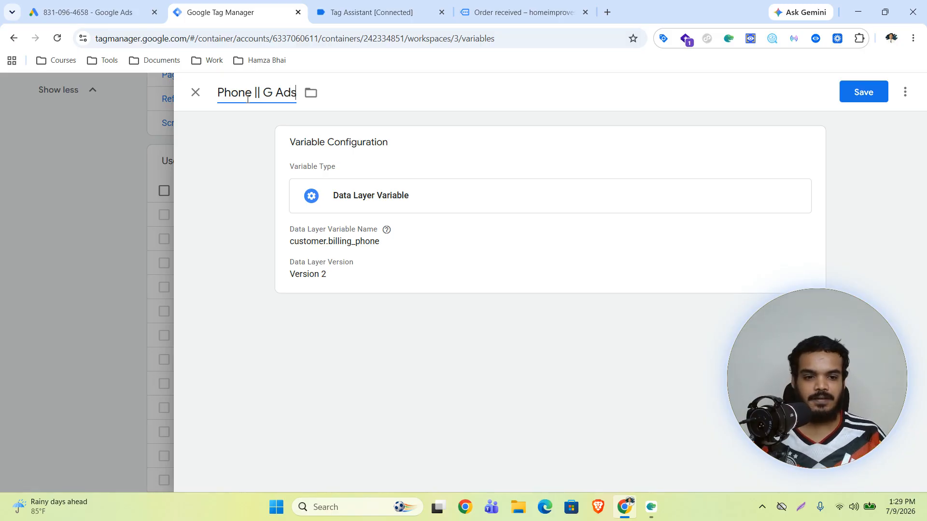
click(862, 94)
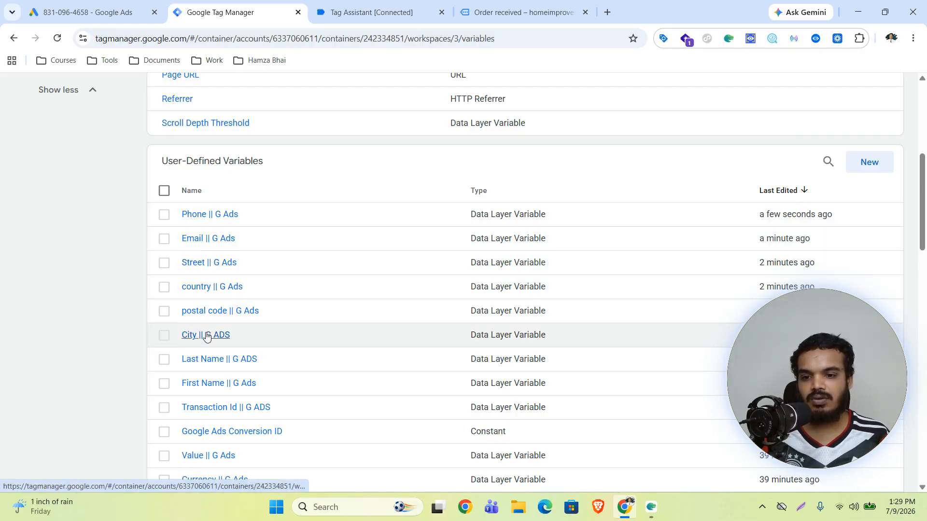
click(368, 11)
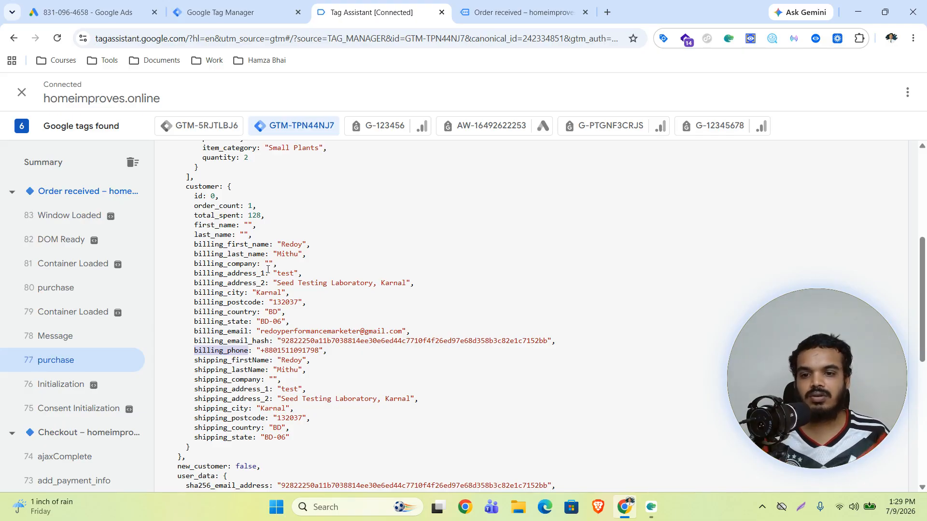
click(221, 12)
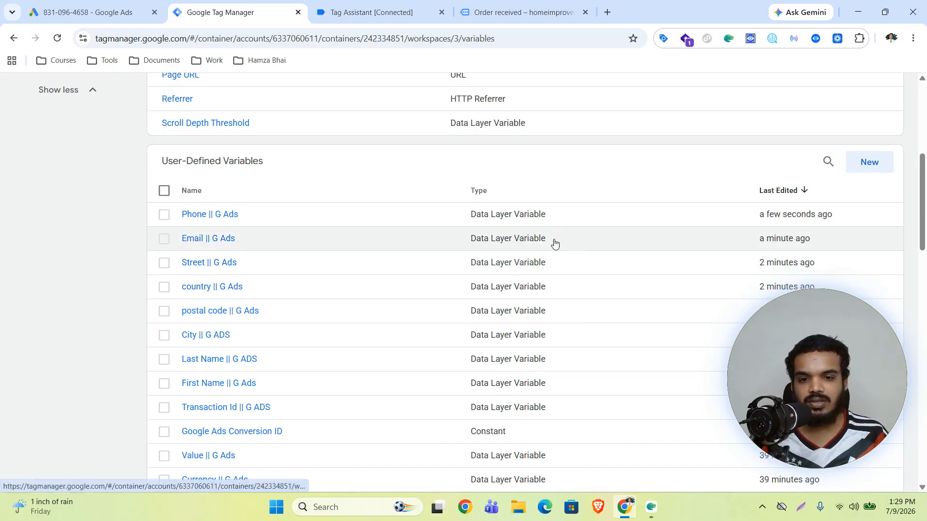
scroll(391, 230, down, 1)
scroll(389, 230, up, 1)
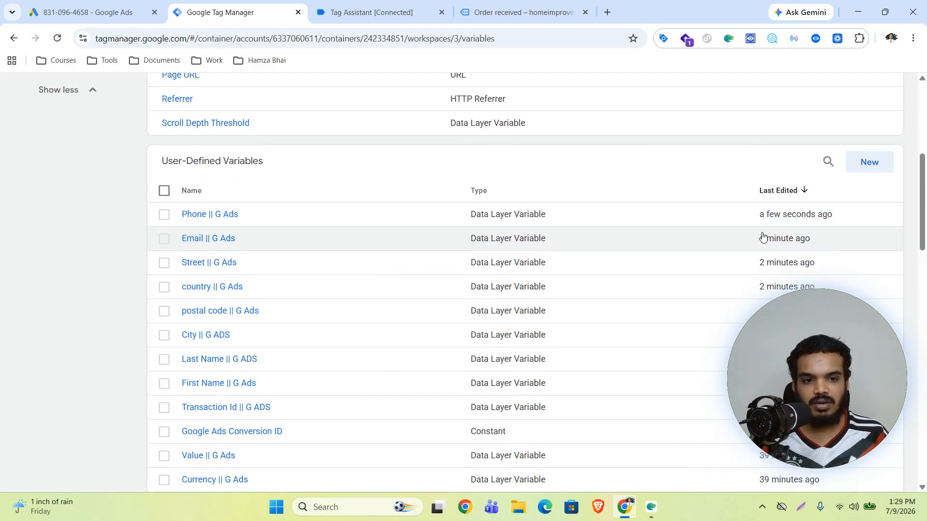
- Create a new user-defined variable of type User-Provided Data, searching the variable types for "use"
click(864, 166)
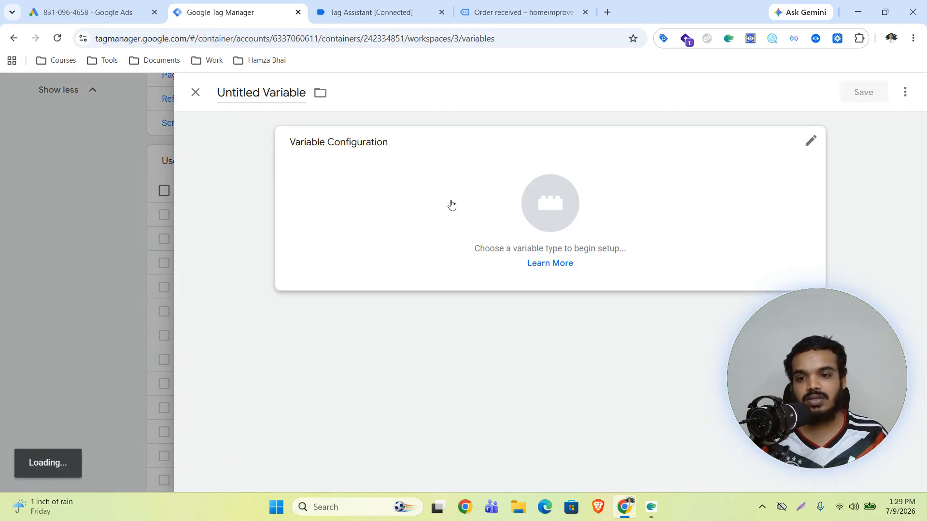
click(556, 204)
scroll(673, 211, down, 10)
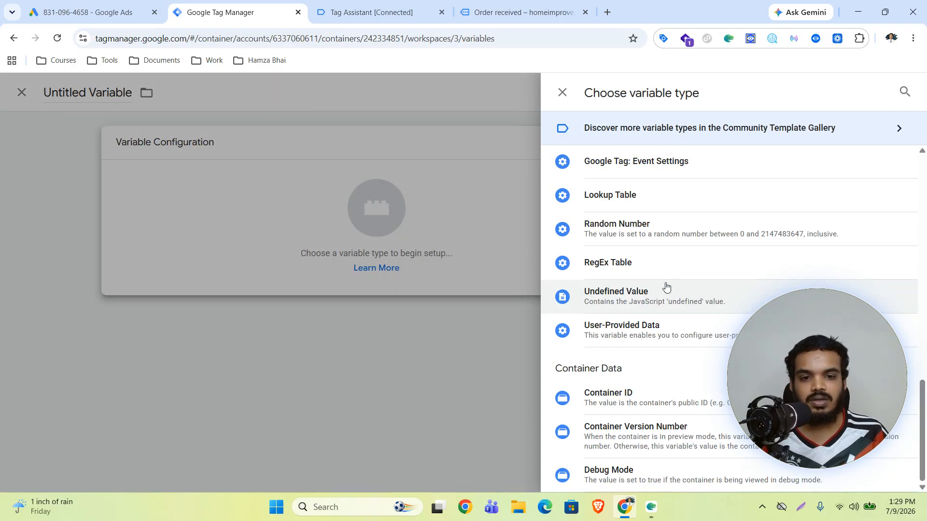
scroll(666, 288, up, 5)
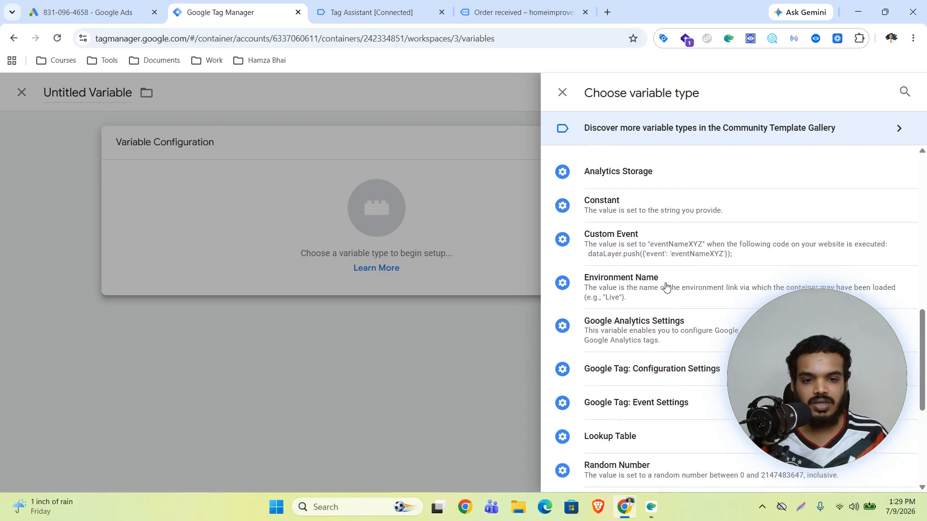
scroll(666, 287, up, 6)
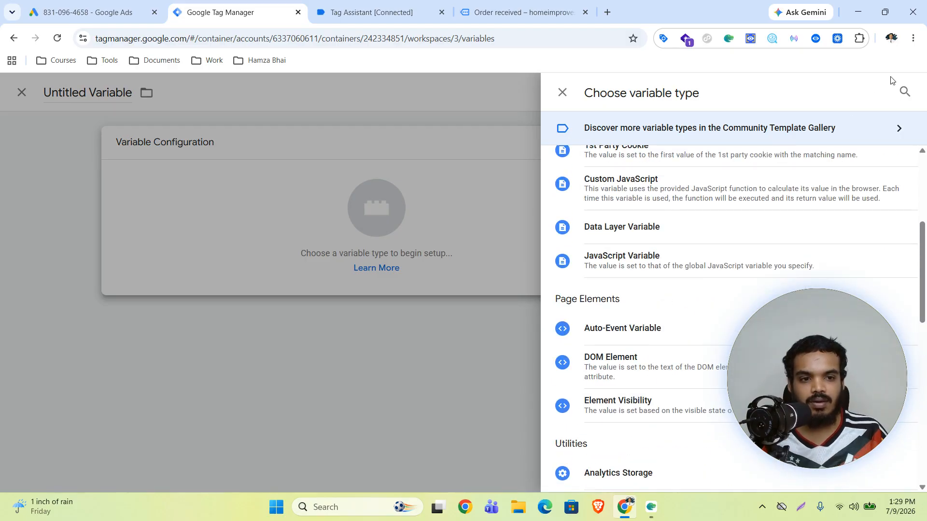
click(905, 93)
text(use)
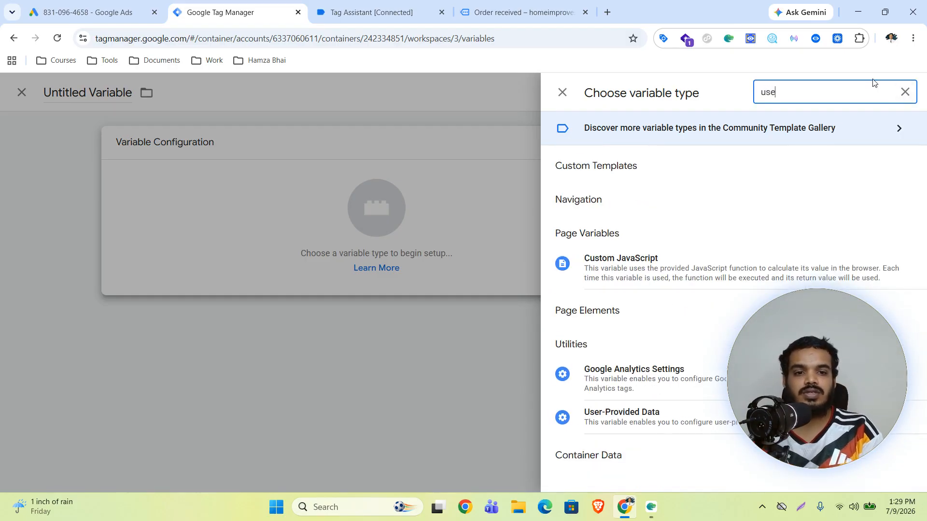
click(625, 420)
- In the variable's manual configuration, assign {{Email || G Ads}} to Email and {{Phone || G Ads}} to Phone
scroll(476, 263, down, 2)
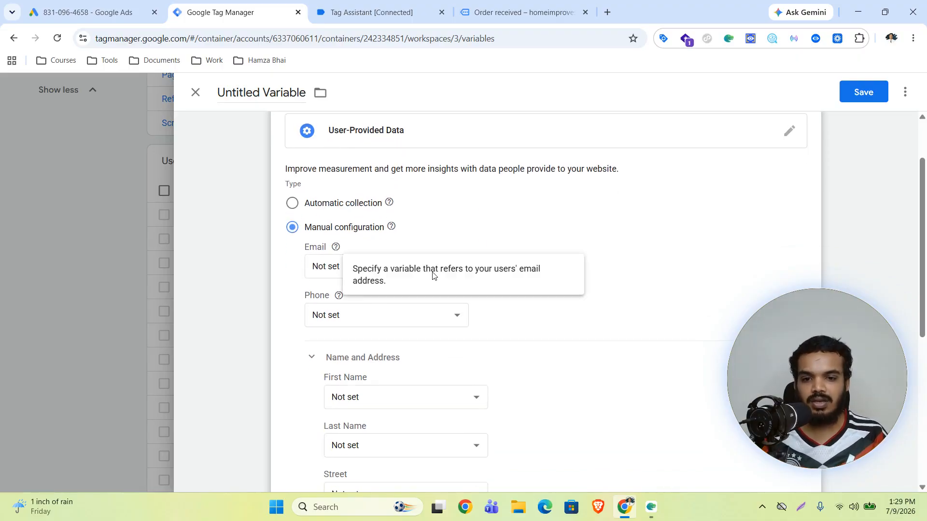
click(379, 270)
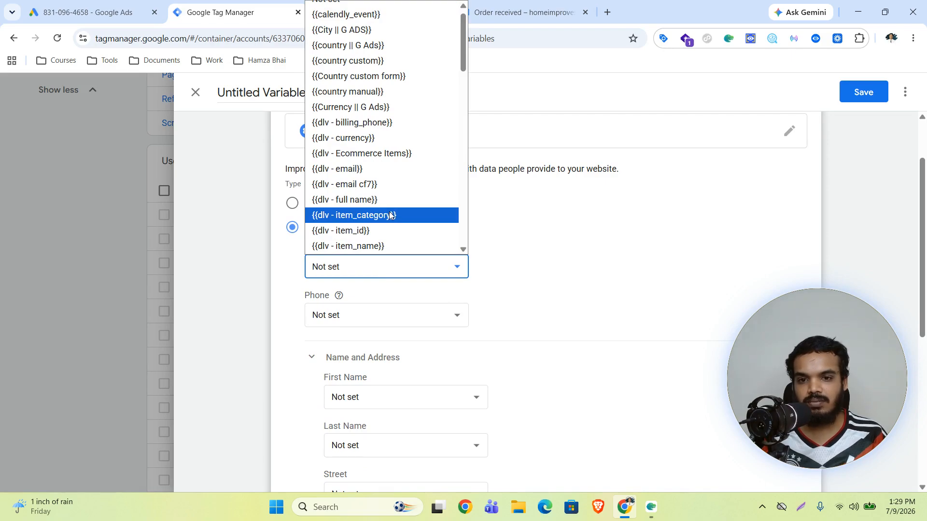
scroll(391, 216, up, 1)
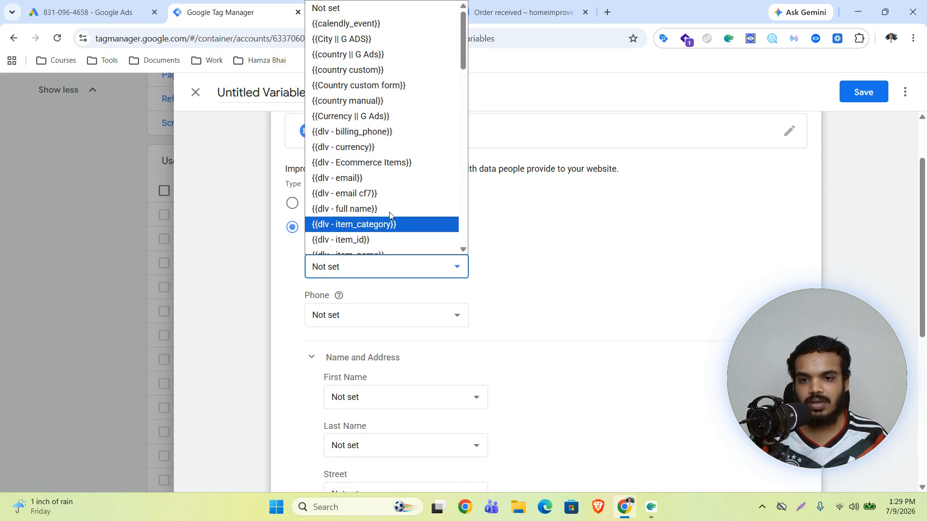
scroll(385, 199, down, 6)
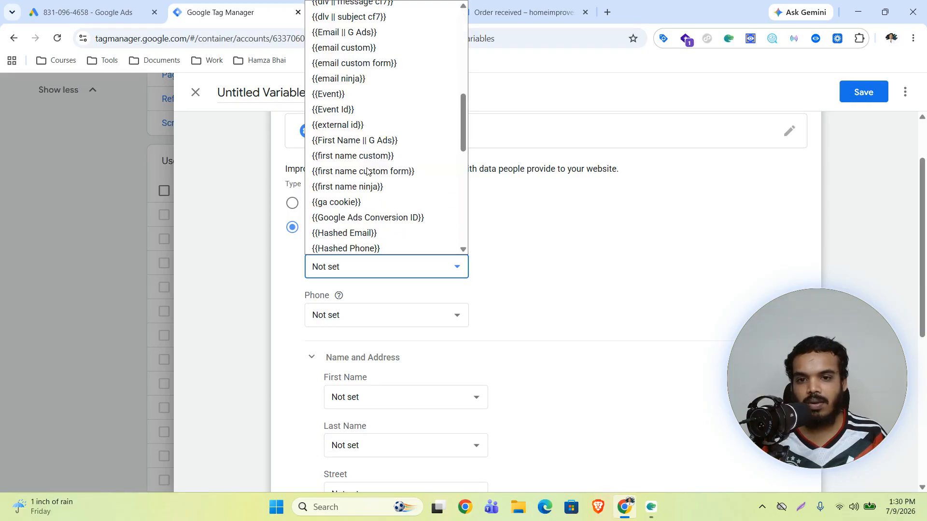
click(346, 33)
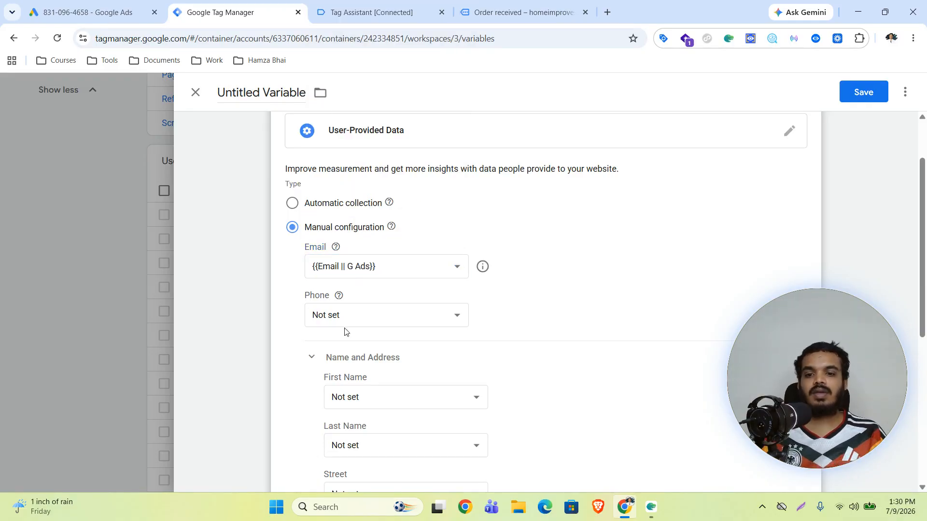
click(364, 317)
scroll(364, 314, down, 10)
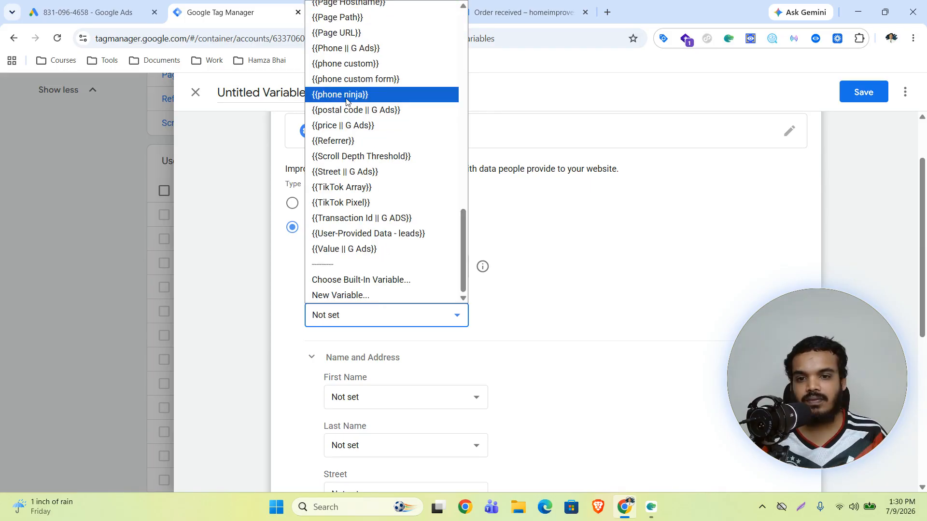
click(350, 48)
- Under Name and Address, assign {{First Name || G Ads}} to First Name and {{Last Name || G ADS}} to Last Name
scroll(658, 371, down, 3)
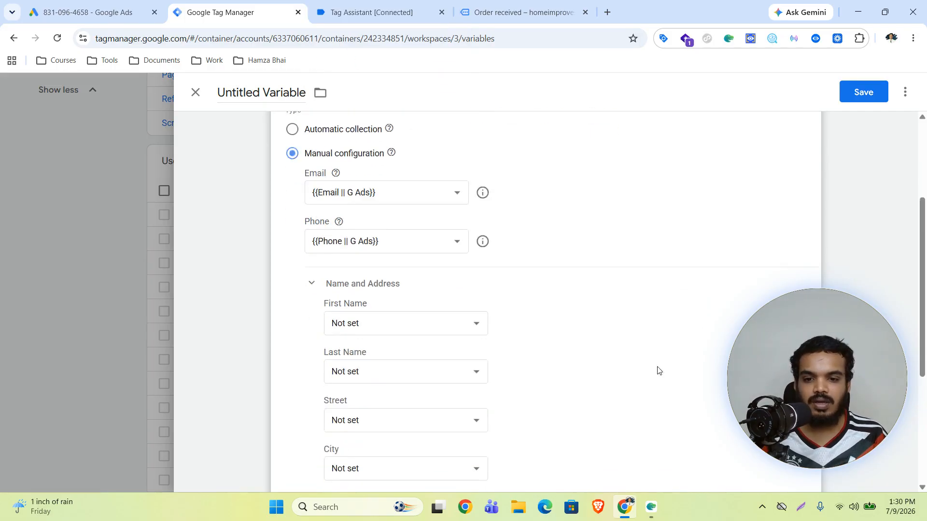
click(432, 277)
scroll(393, 174, down, 8)
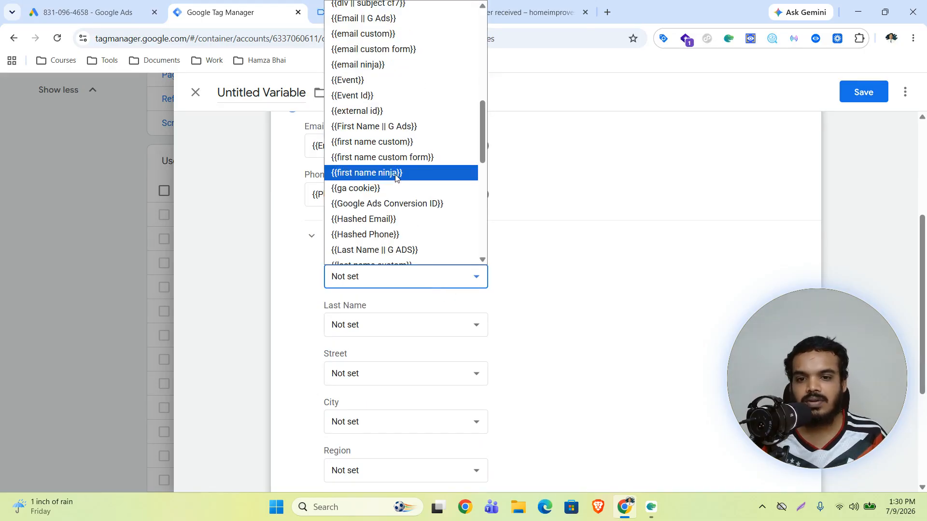
click(389, 127)
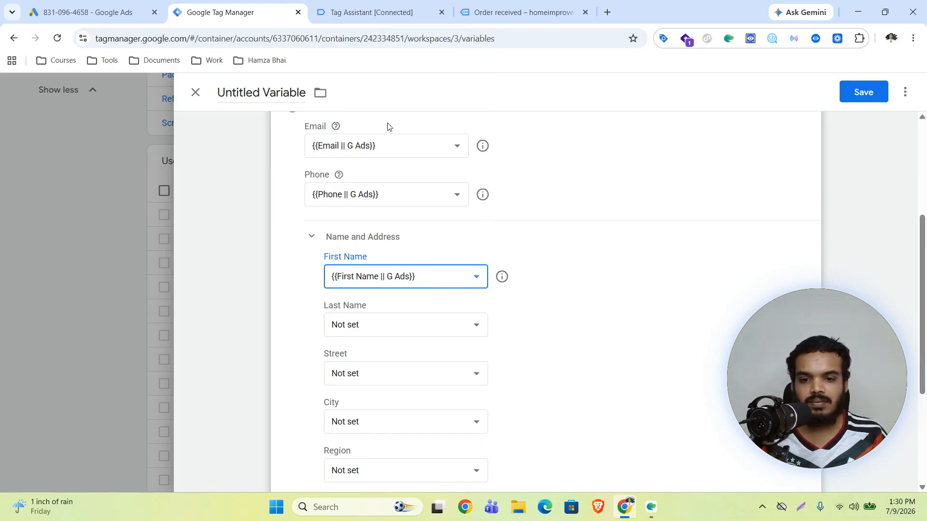
click(386, 326)
scroll(387, 309, down, 15)
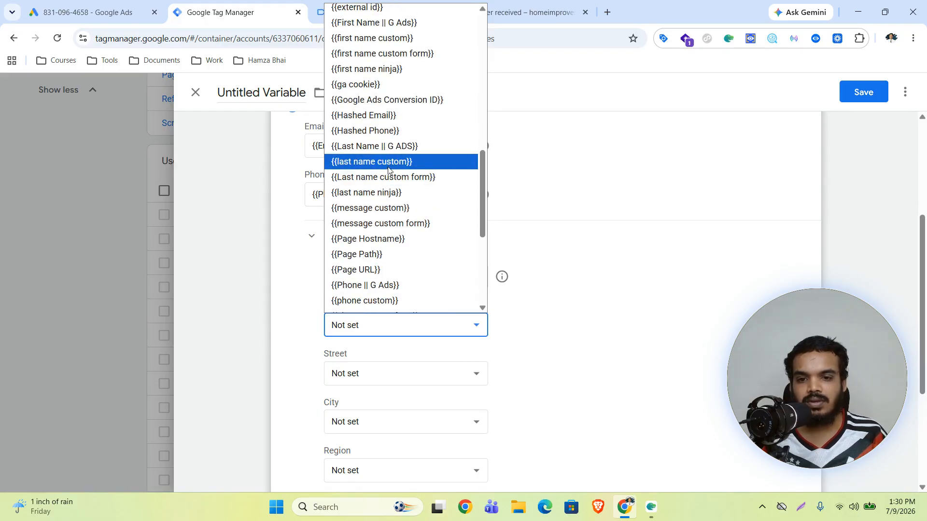
click(390, 147)
- Assign {{Street || G Ads}} to Street and {{City || G ADS}} to City in the address data
click(393, 384)
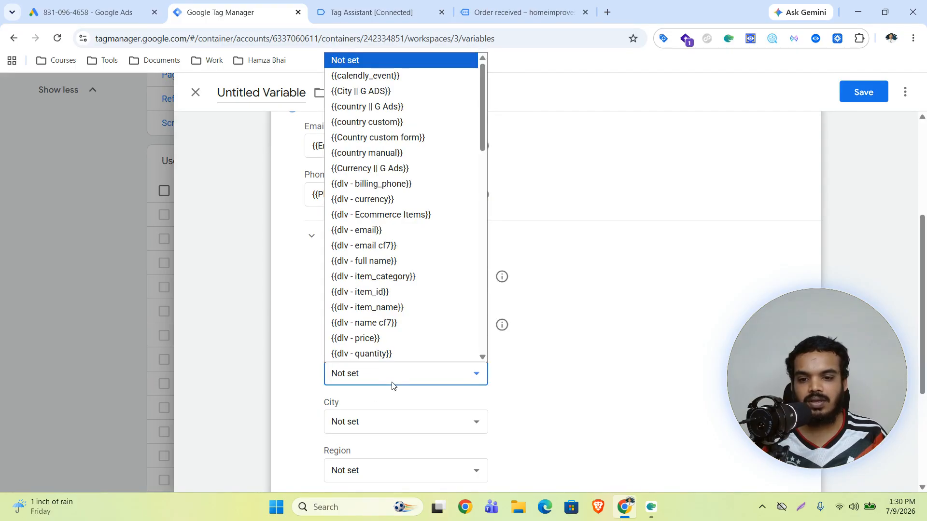
scroll(402, 258, down, 10)
scroll(404, 299, up, 3)
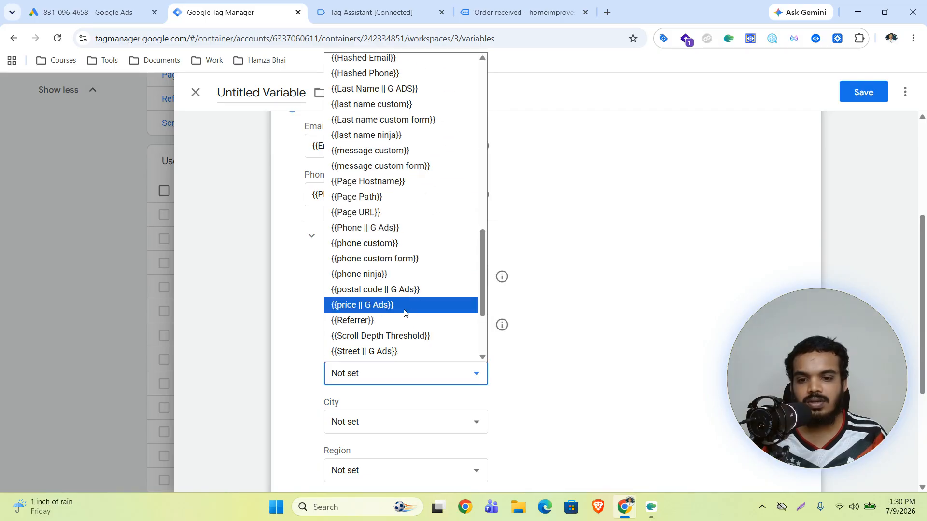
click(399, 352)
scroll(424, 347, down, 1)
click(406, 363)
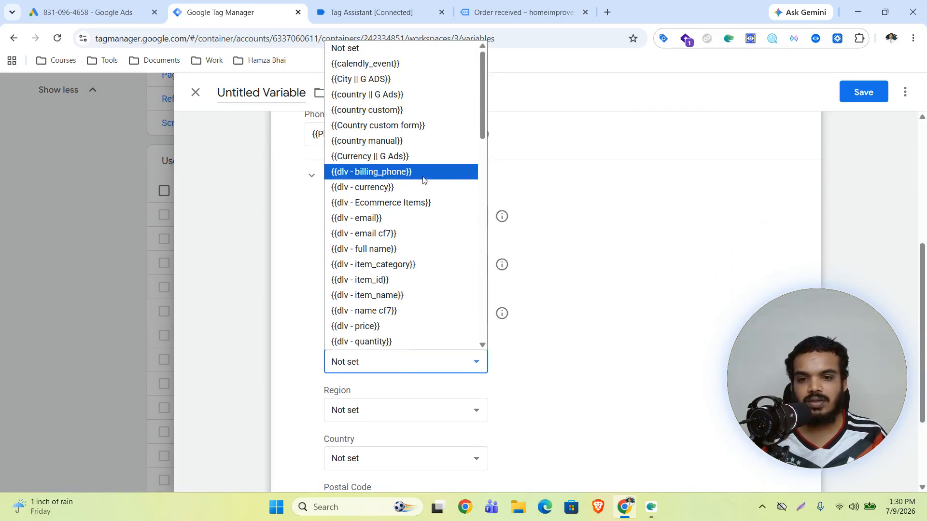
click(382, 80)
- Check the purchase event's customer billing fields in Tag Assistant, and assign {{country || G Ads}} to Region in the User-Provided Data variable
click(423, 410)
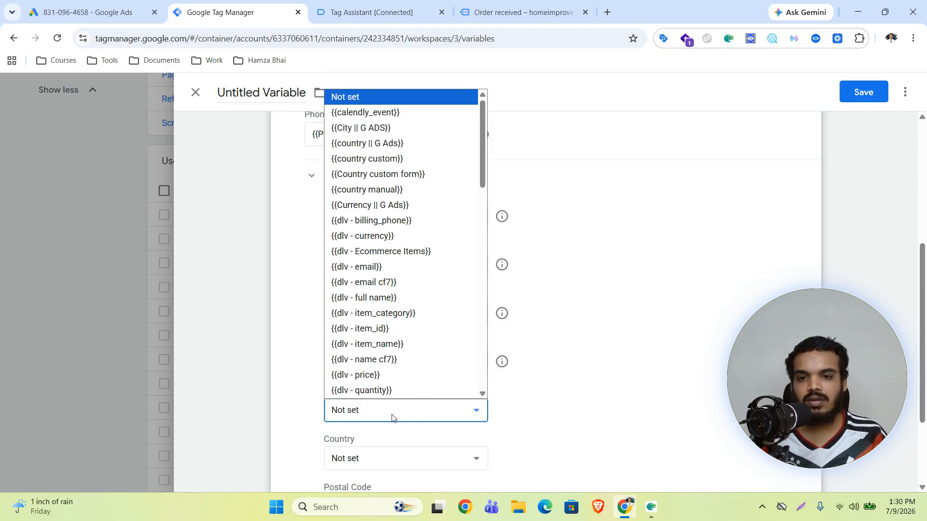
click(372, 12)
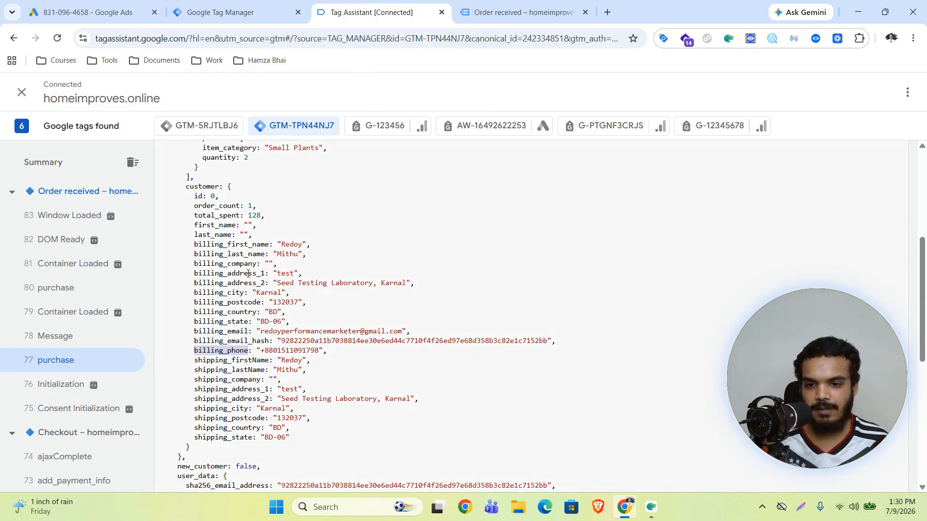
click(275, 12)
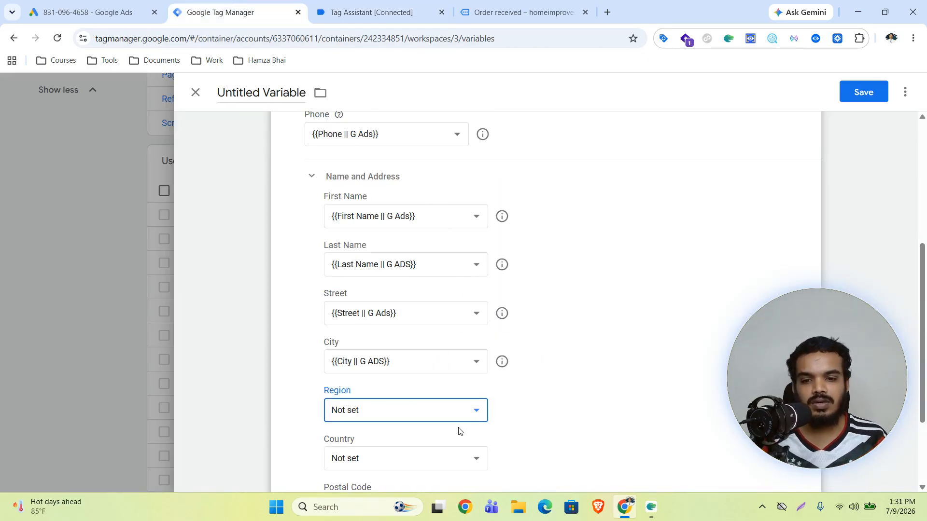
click(425, 410)
scroll(408, 308, down, 5)
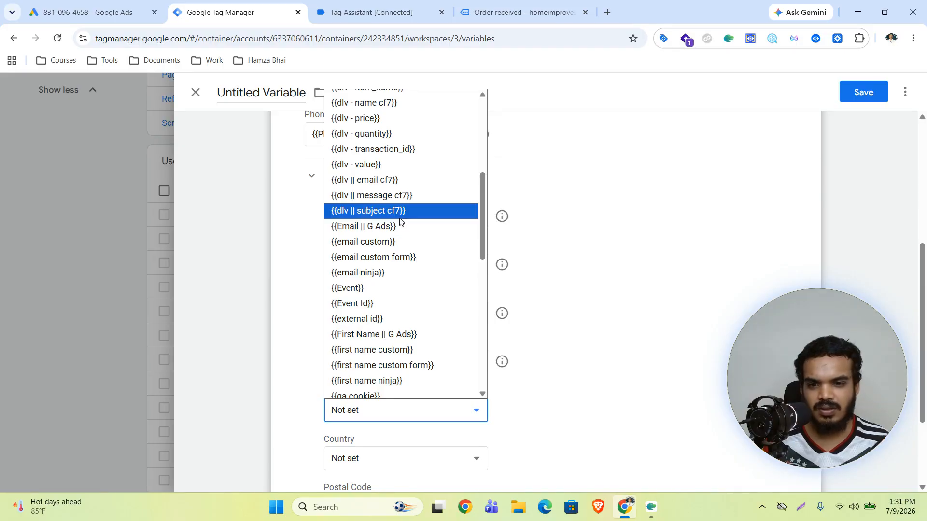
scroll(401, 273, down, 3)
scroll(401, 273, down, 6)
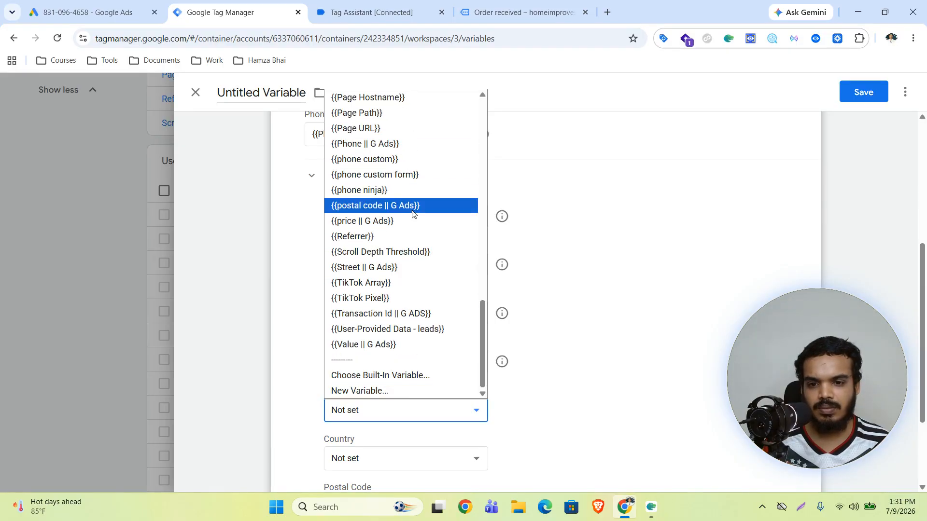
scroll(374, 272, up, 3)
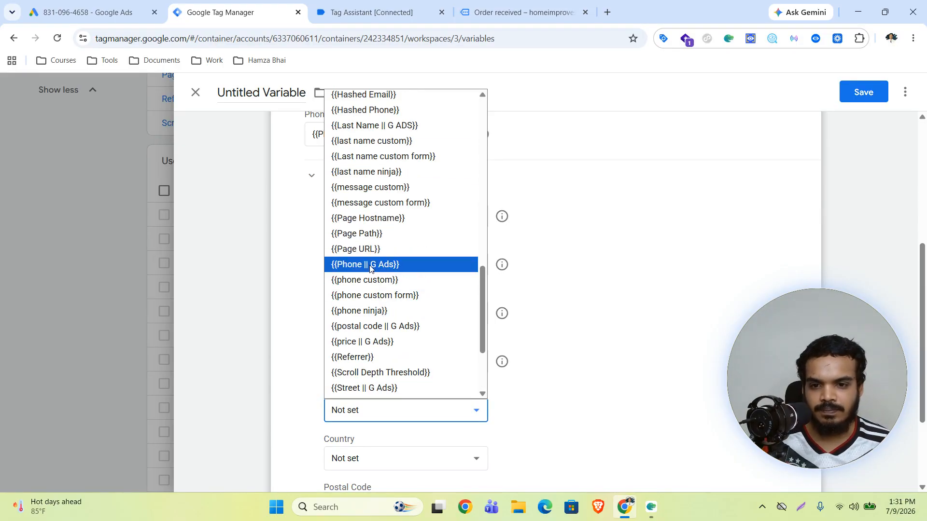
scroll(371, 268, up, 3)
scroll(384, 186, up, 3)
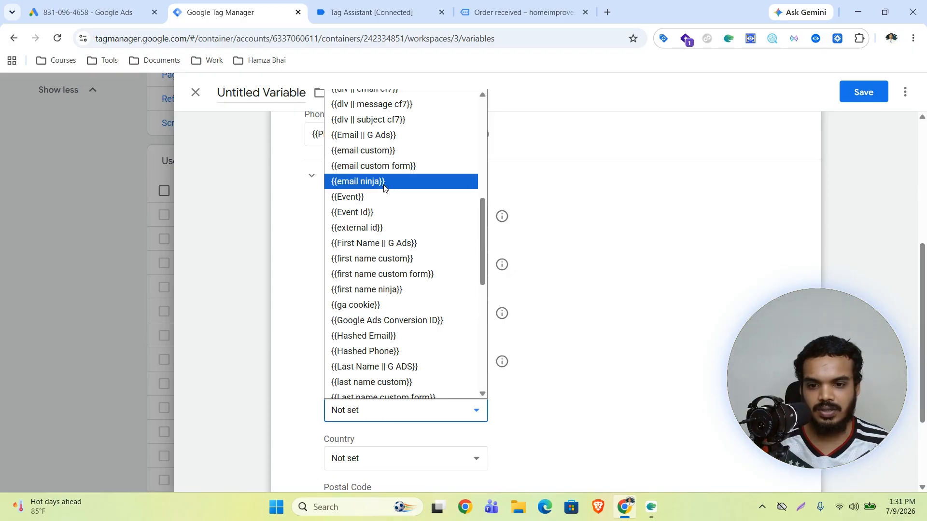
scroll(388, 198, up, 8)
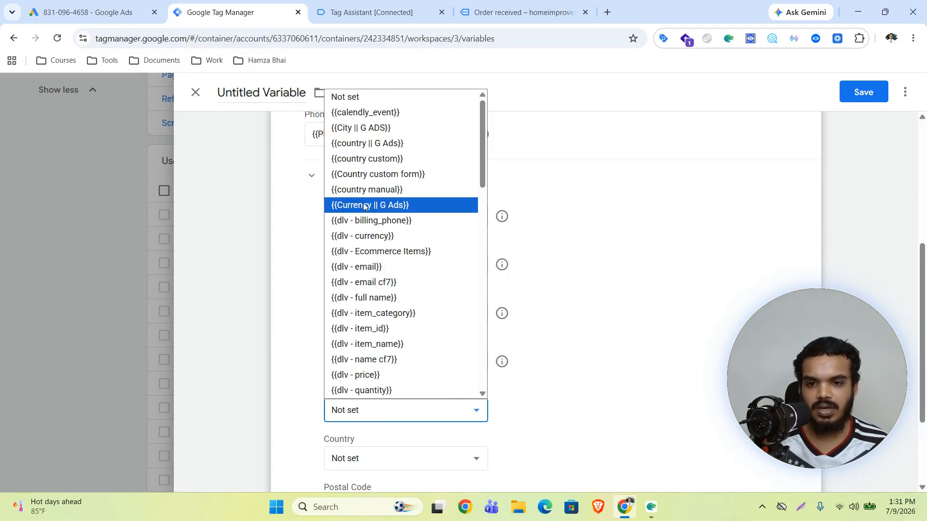
click(381, 143)
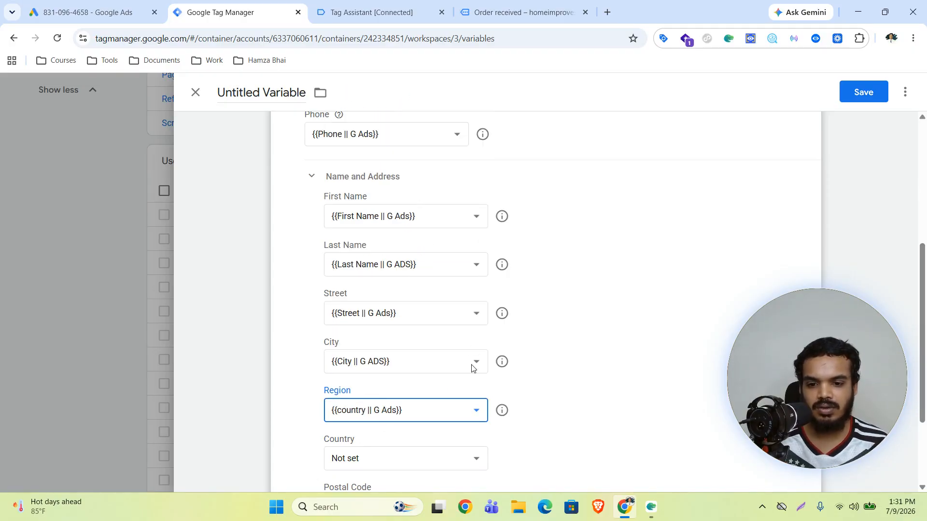
- Assign {{country || G Ads}} to Country and {{postal code || G Ads}} to Postal Code
scroll(473, 368, down, 1)
click(382, 405)
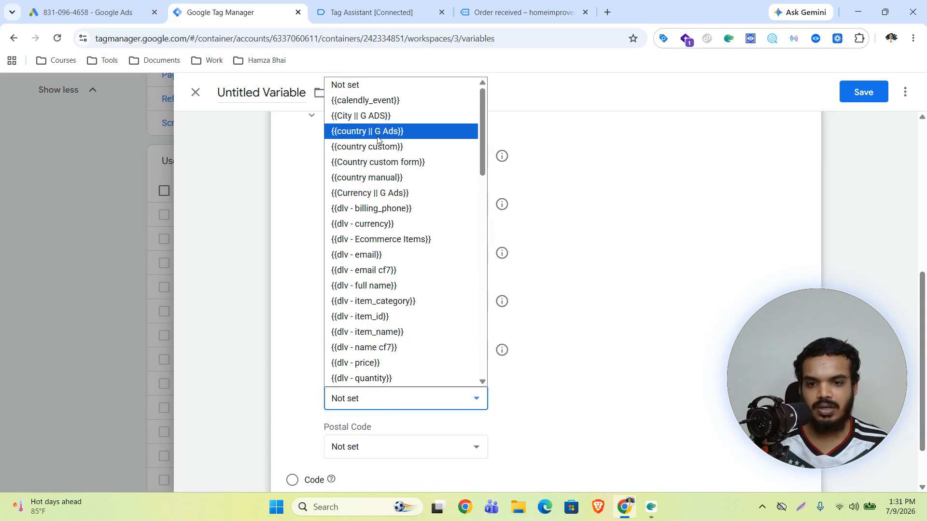
click(398, 135)
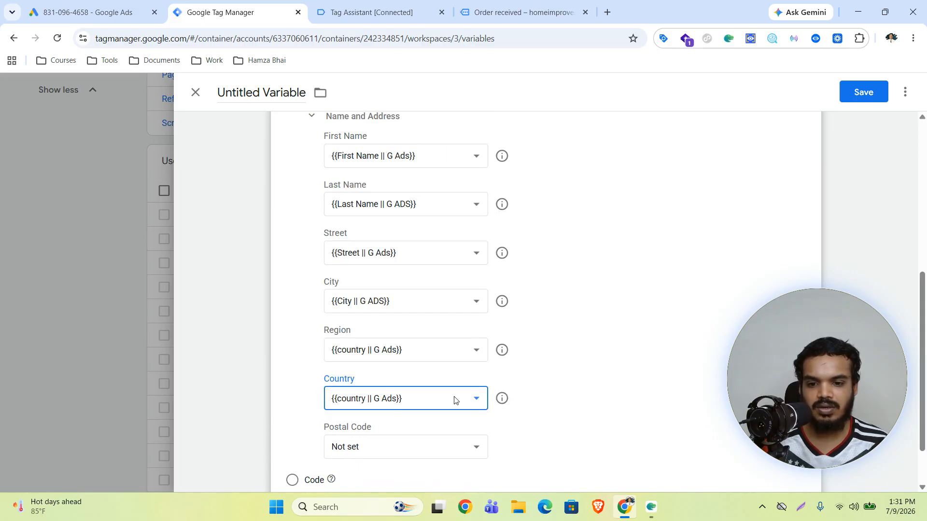
scroll(455, 400, down, 1)
click(434, 388)
scroll(454, 243, down, 1)
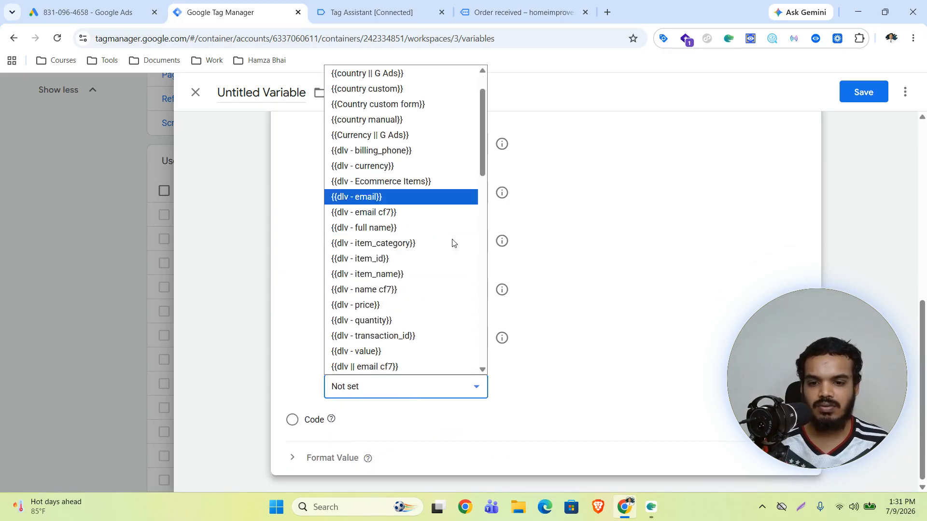
scroll(454, 242, down, 5)
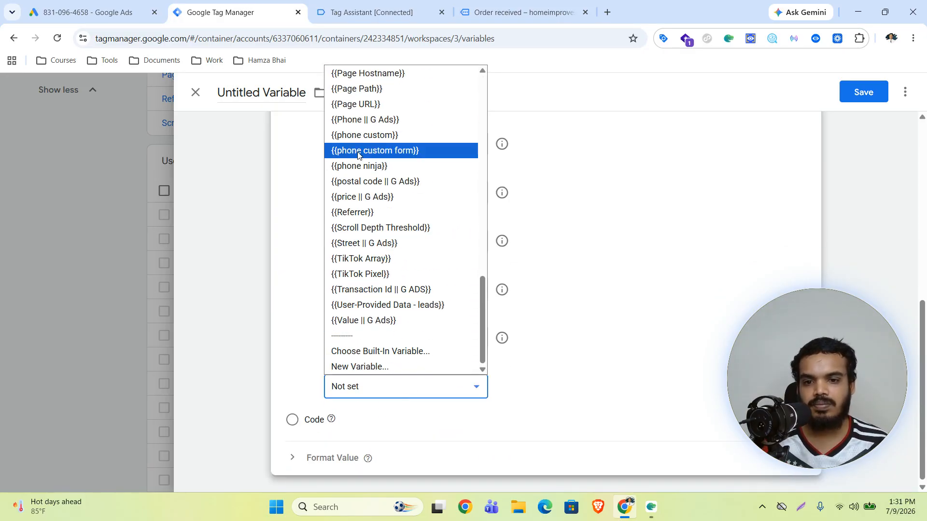
click(366, 182)
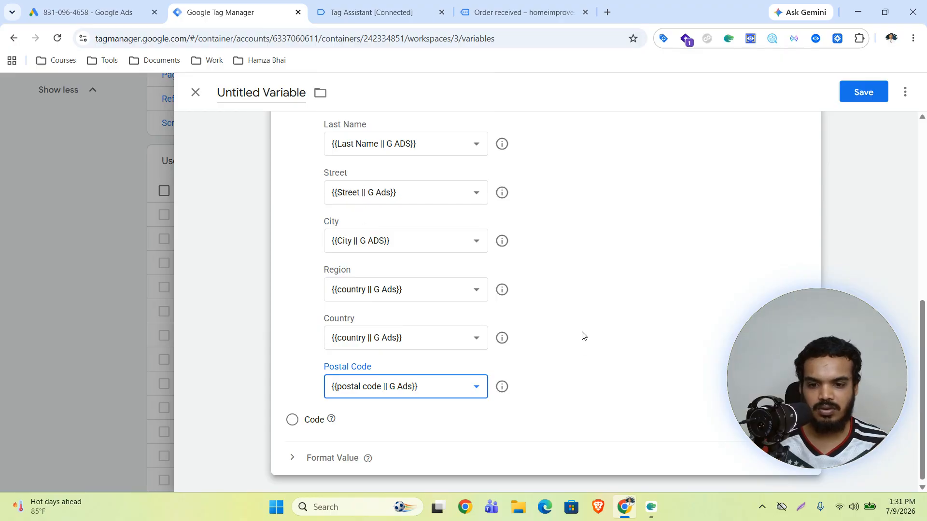
- Review the assigned fields and save the variable under the name "User-Provided Data || Purchase"
scroll(584, 335, up, 2)
scroll(454, 169, up, 1)
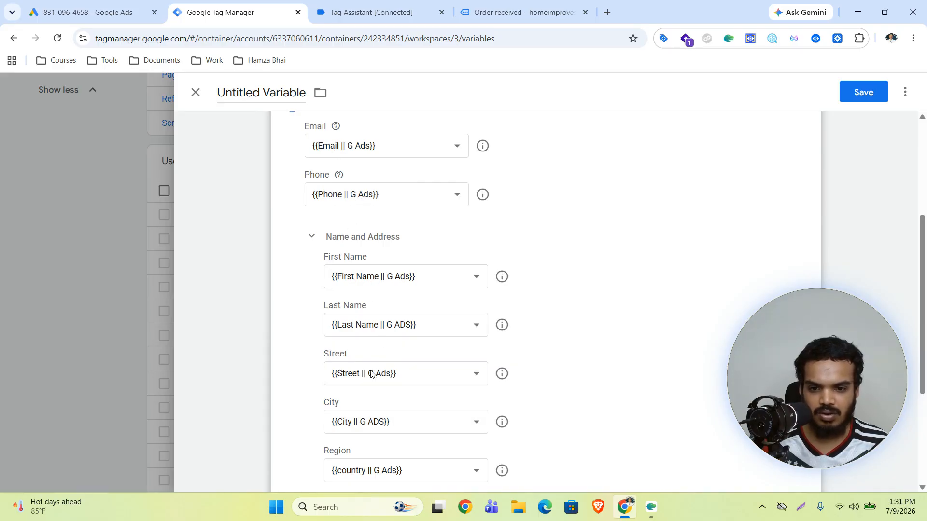
scroll(367, 427, down, 1)
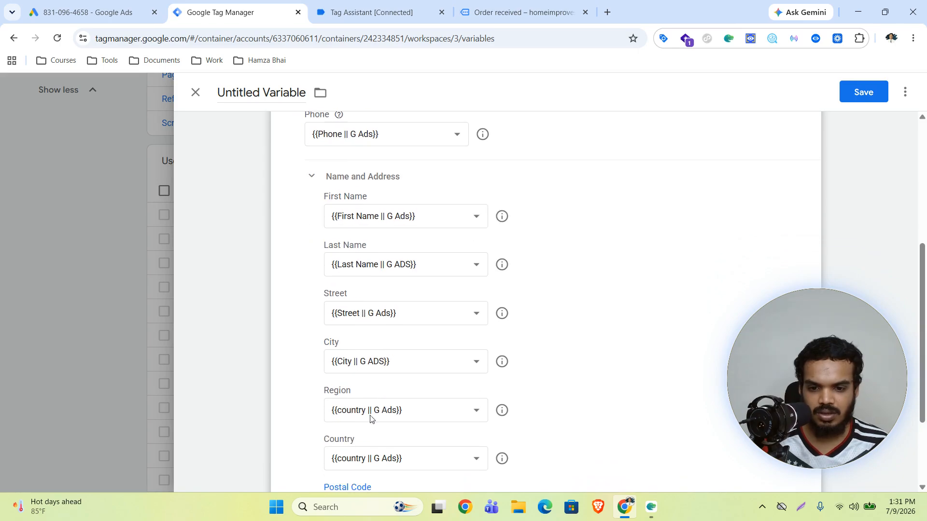
scroll(368, 416, down, 2)
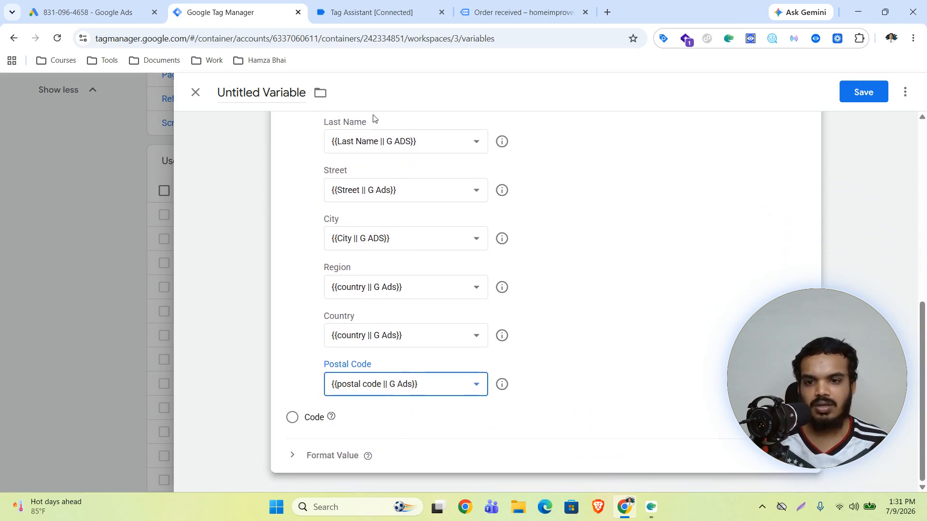
click(859, 91)
click(435, 240)
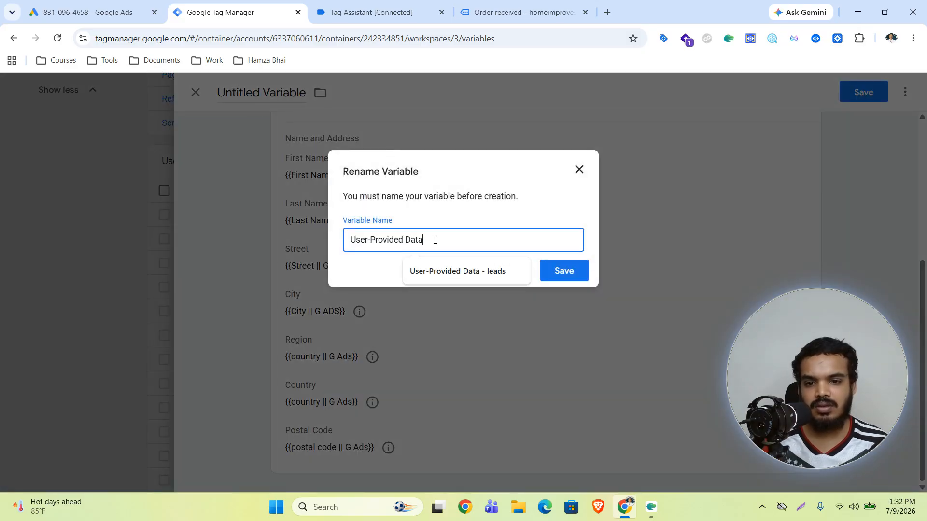
text(||)
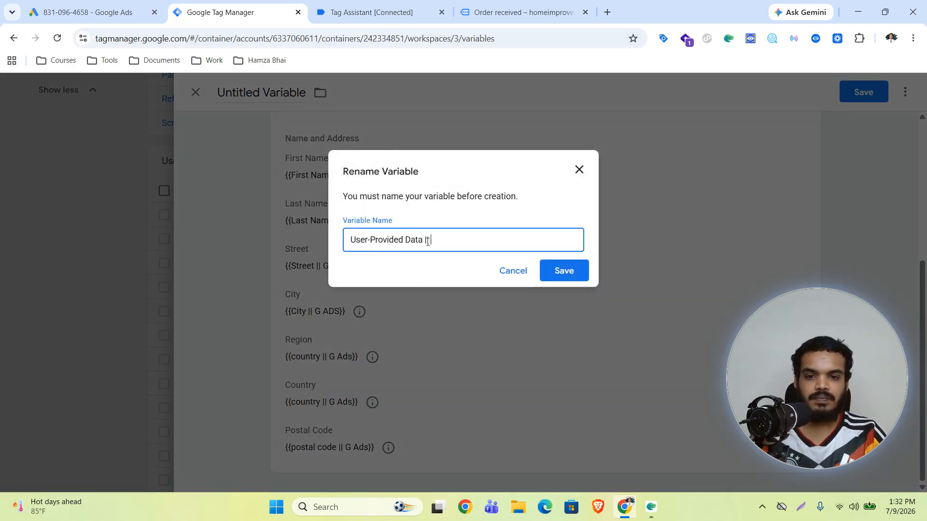
text( Purchase)
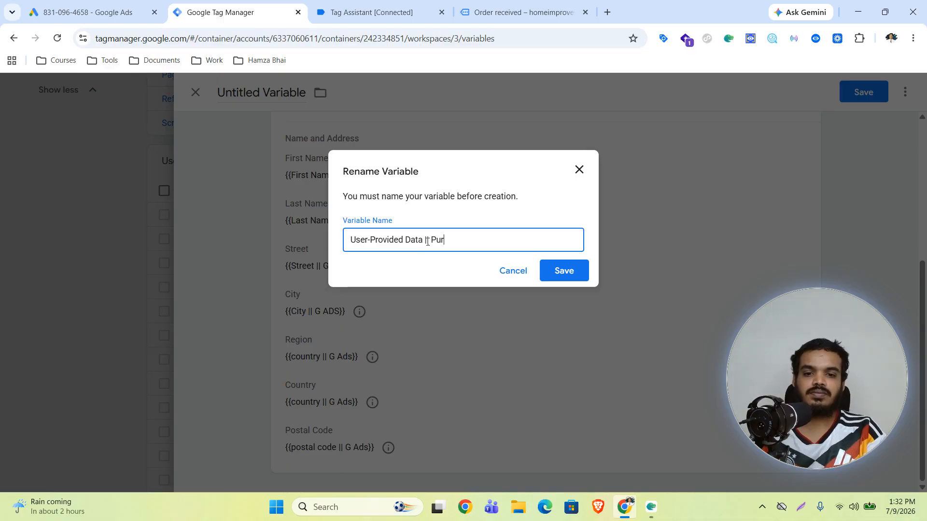
click(561, 271)
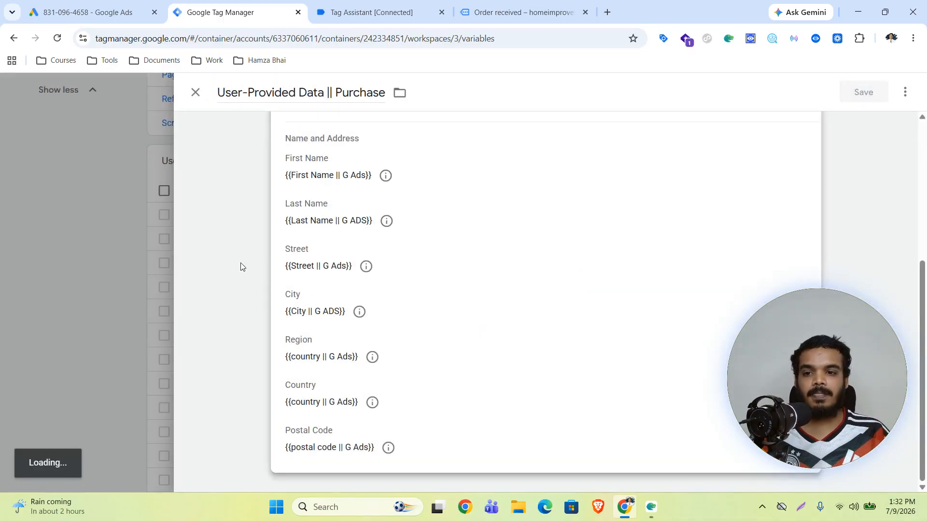
scroll(151, 298, up, 6)
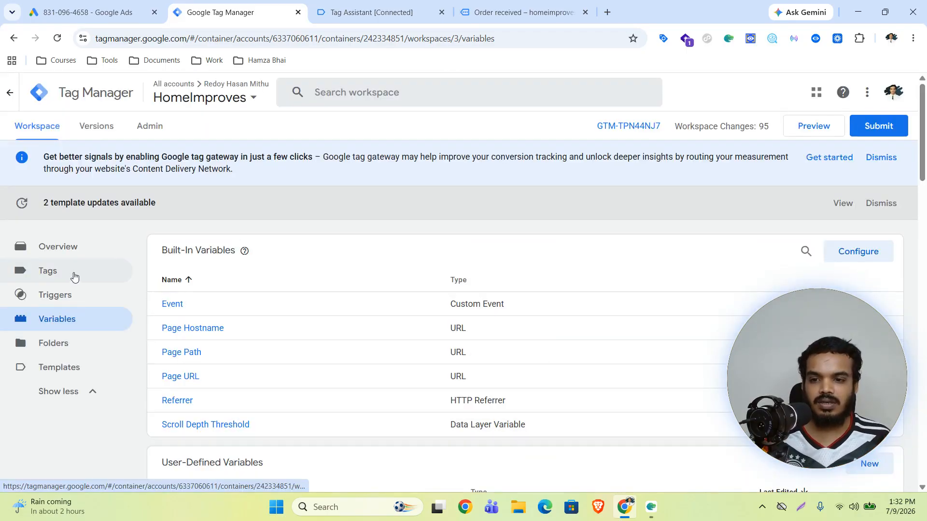
- Create a new tag of the type Google Ads User-provided Data Event
click(72, 279)
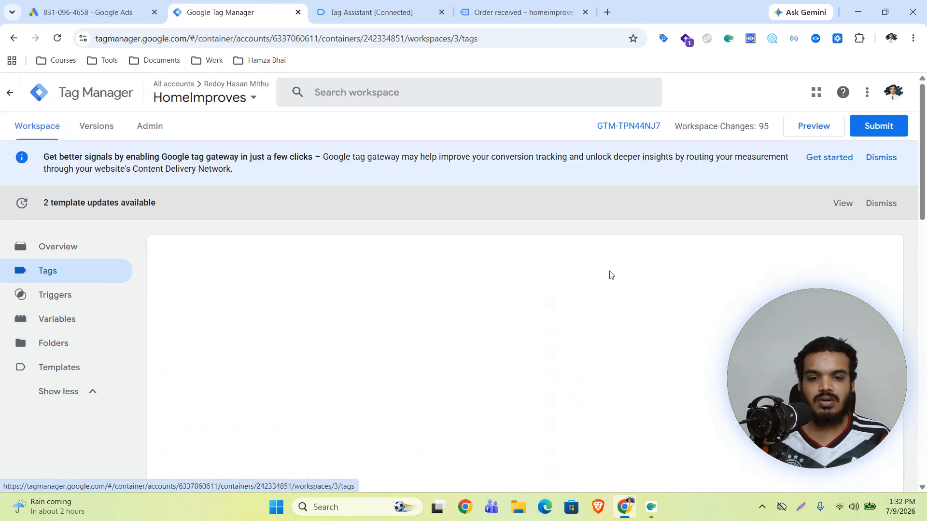
click(877, 254)
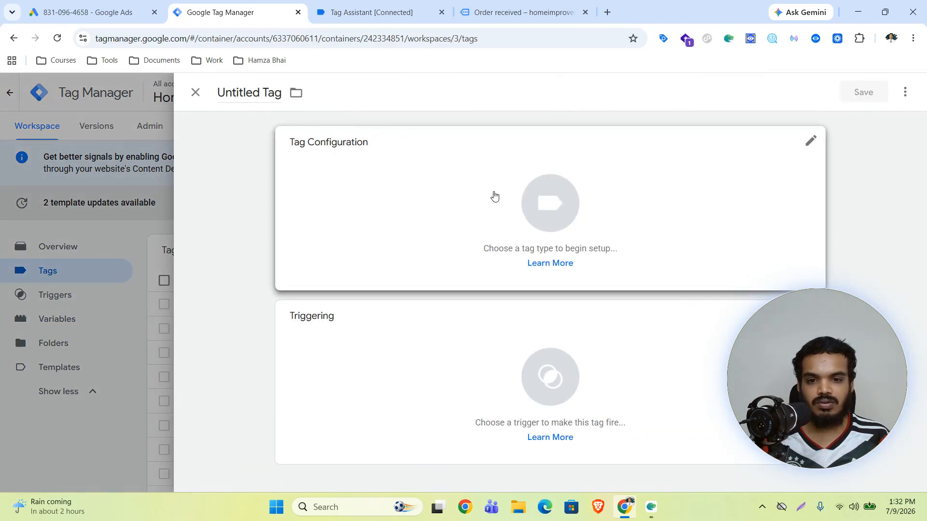
click(492, 196)
click(636, 232)
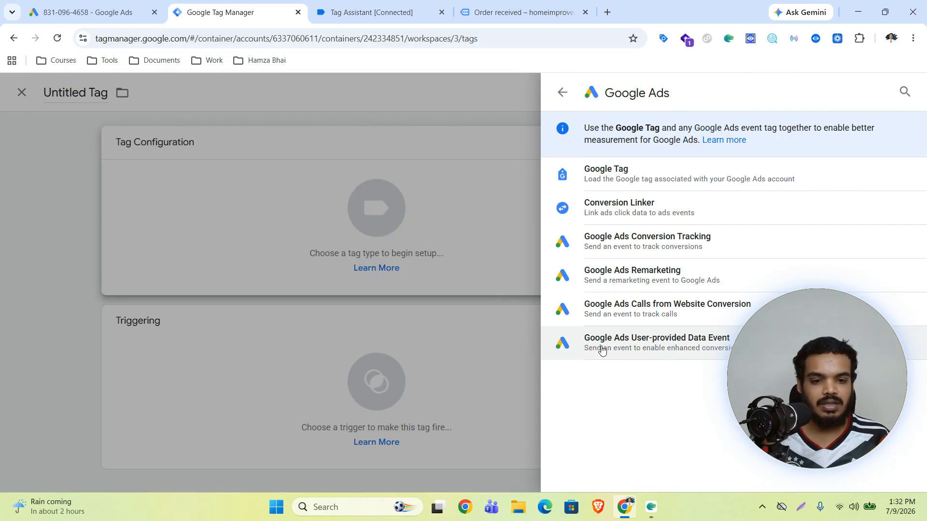
click(618, 345)
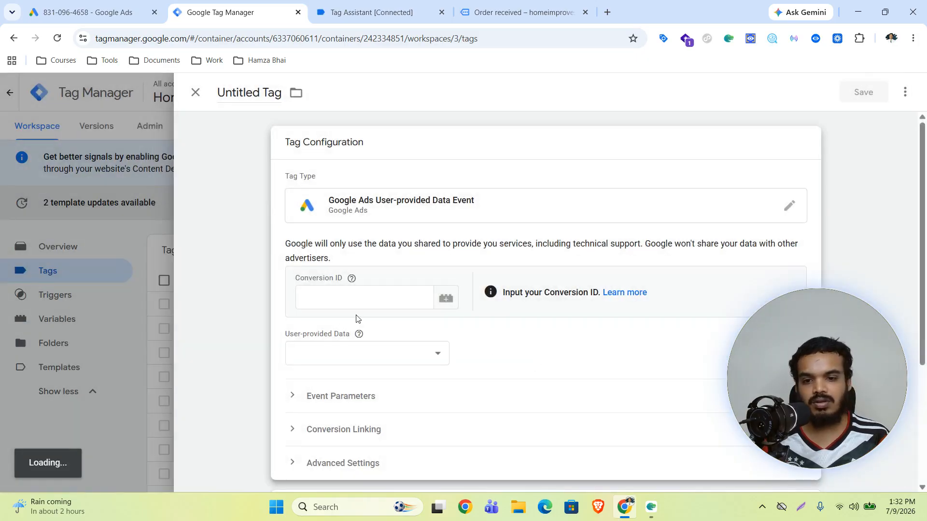
- Set the tag's Conversion ID to {{Google Ads Conversion ID}} and its User-provided Data to {{User-Provided Data || Purchase}}
click(341, 302)
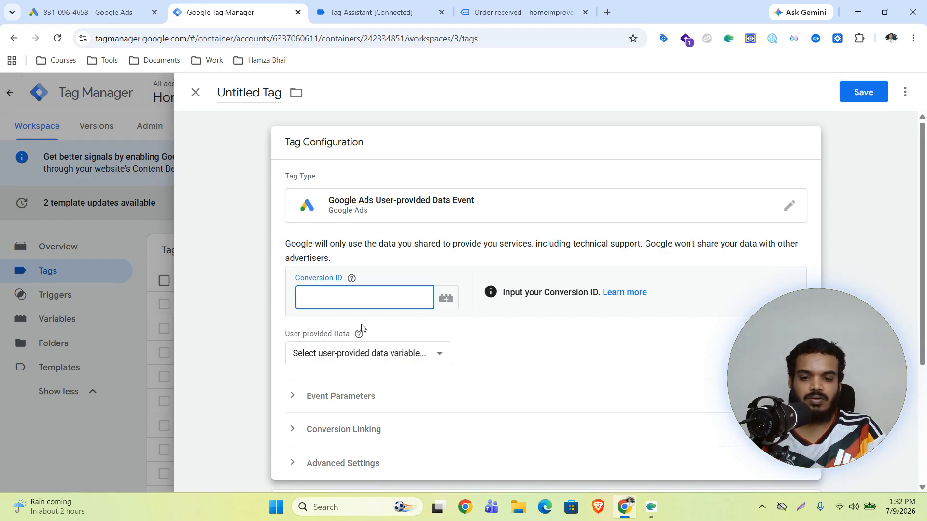
text({{conv)
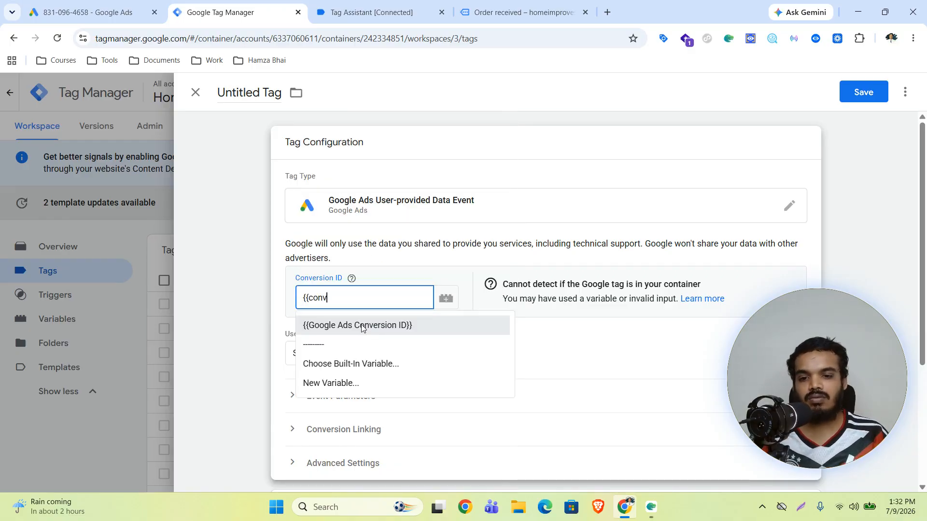
click(362, 326)
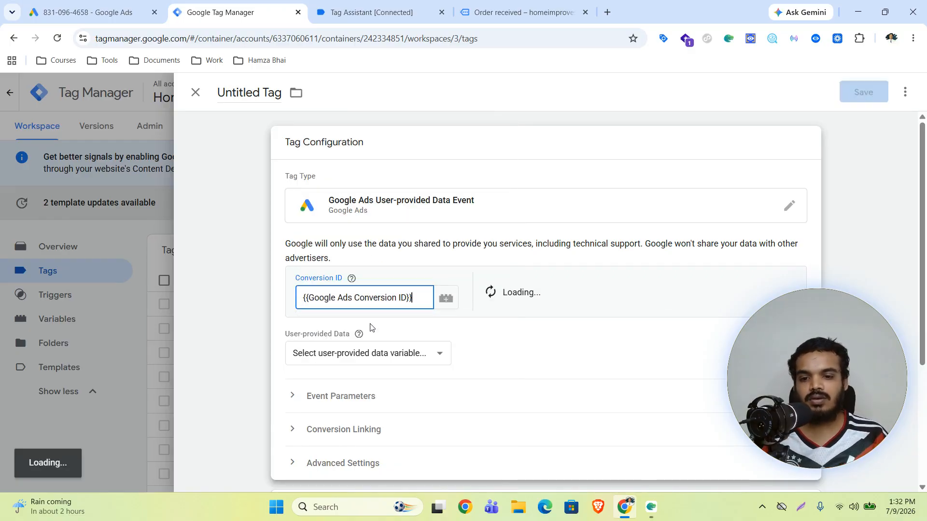
click(436, 359)
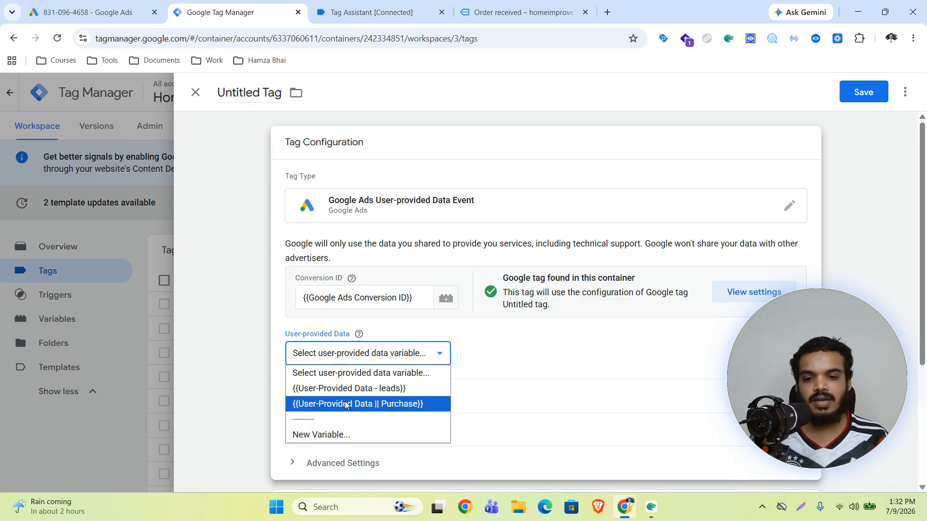
click(398, 406)
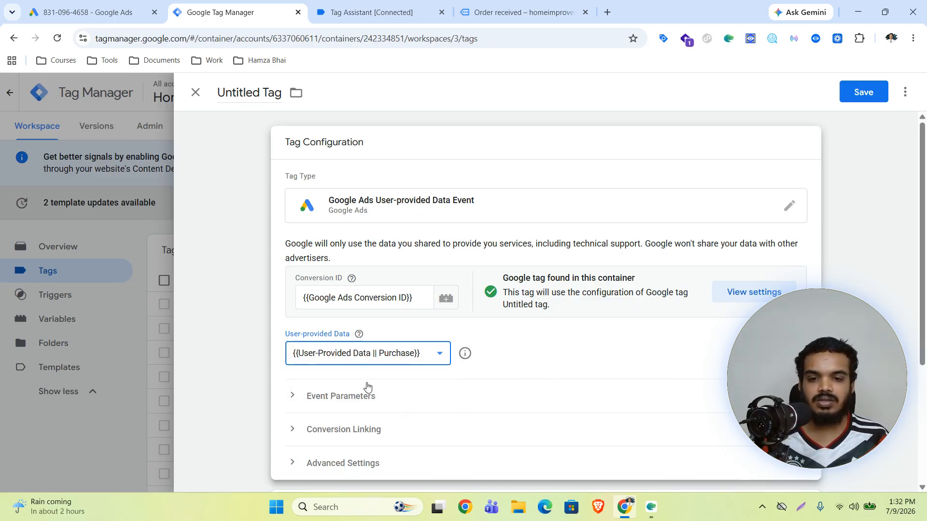
- Assign the purchase custom event trigger and save the tag under the name "Google Ads User-provided Data Event"
scroll(468, 354, down, 3)
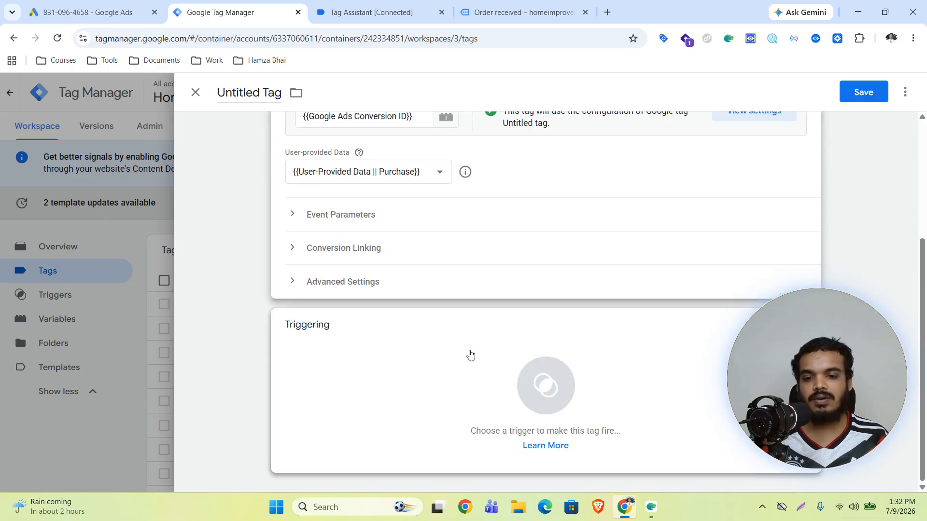
click(544, 384)
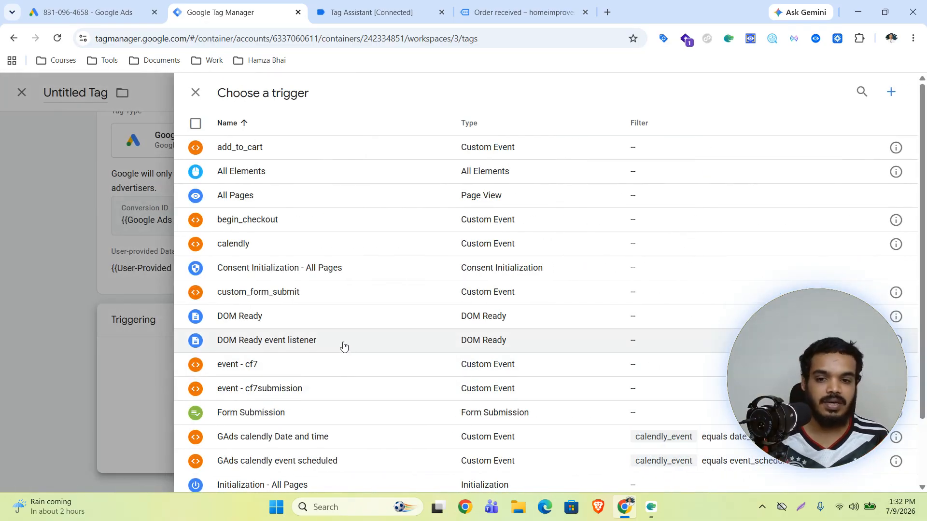
scroll(451, 310, down, 3)
click(243, 460)
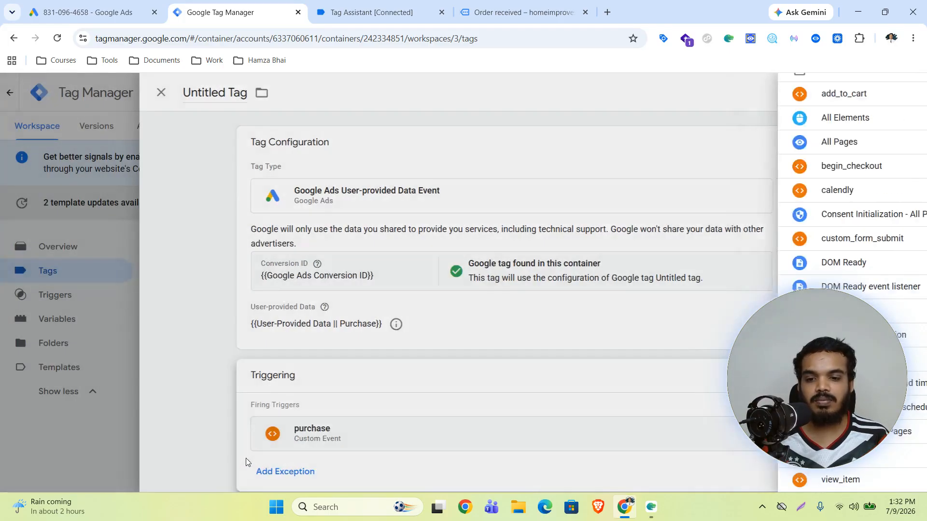
click(861, 94)
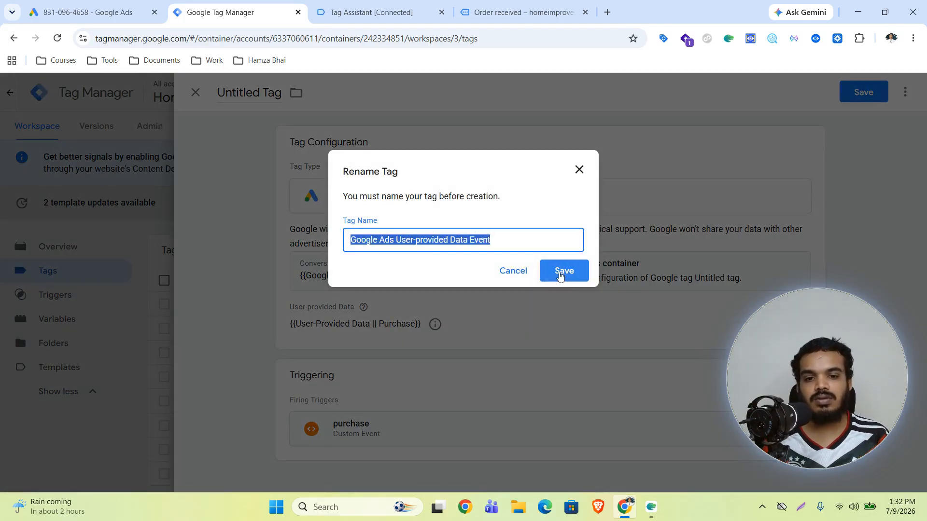
click(559, 271)
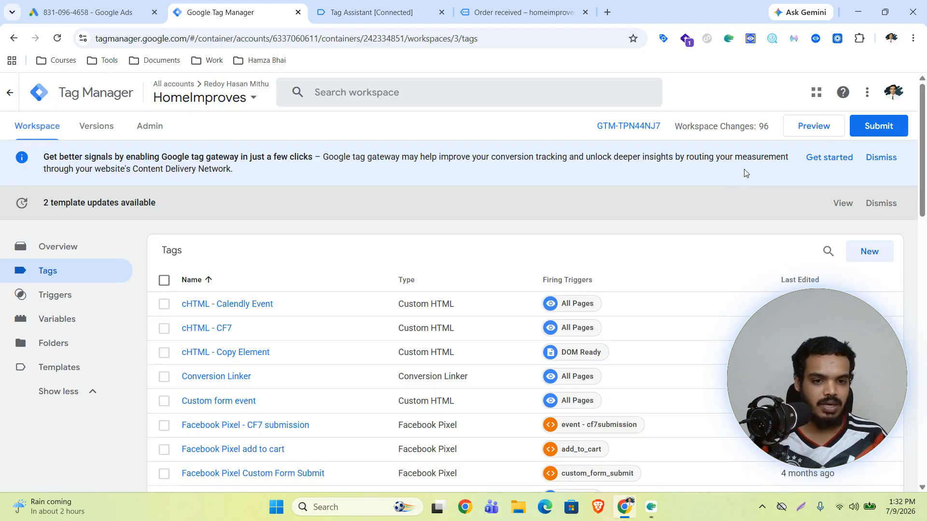
- Launch the container preview in Tag Manager, and finish the Purchase conversion setup in Google Ads
click(804, 128)
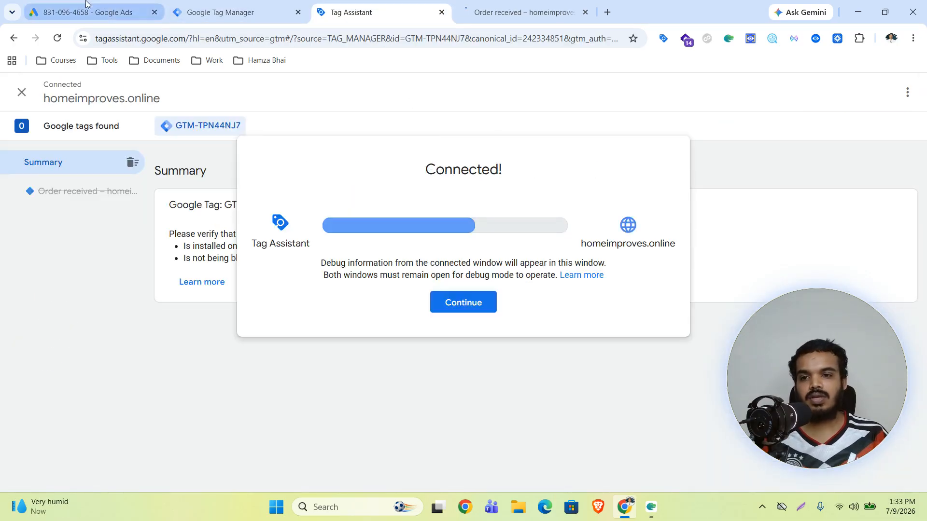
click(86, 10)
scroll(418, 359, down, 5)
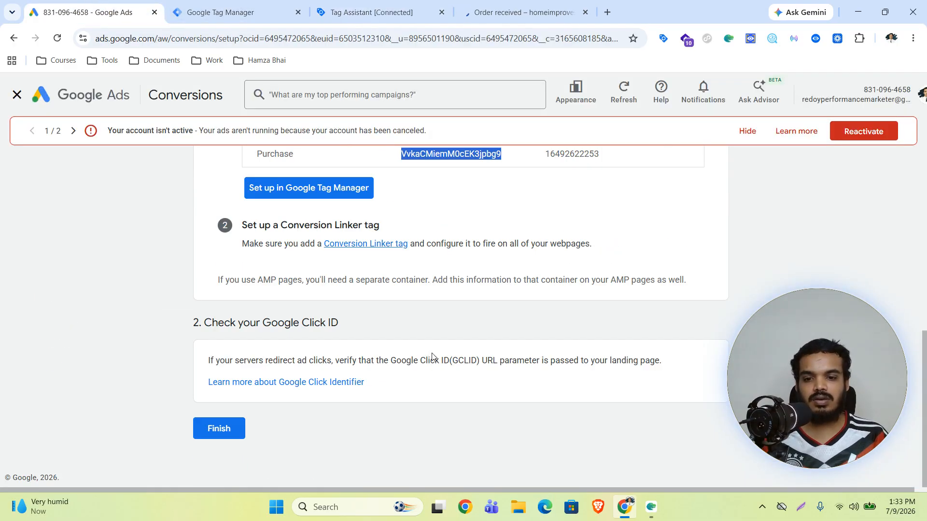
click(218, 428)
- Continue into the connected Tag Assistant session and add the Bird of Paradise plant to the cart on the store site
click(509, 12)
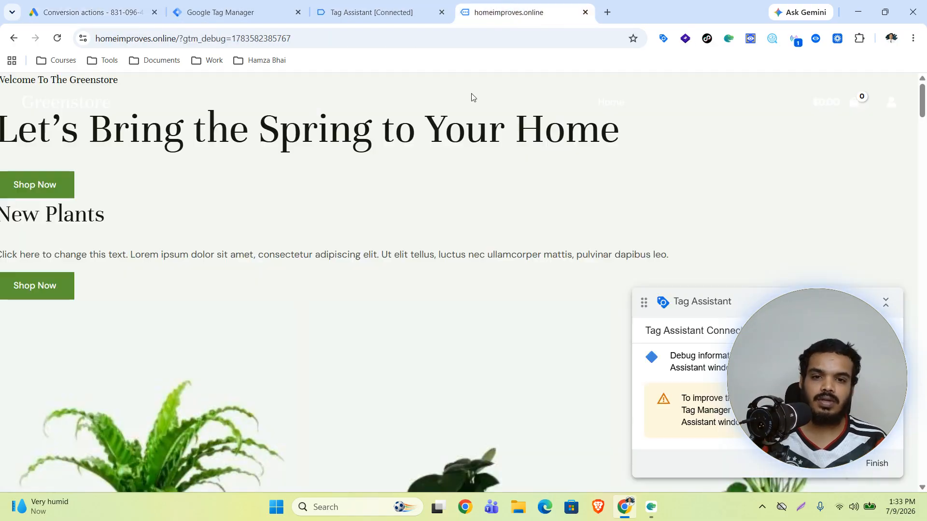
click(236, 13)
click(369, 12)
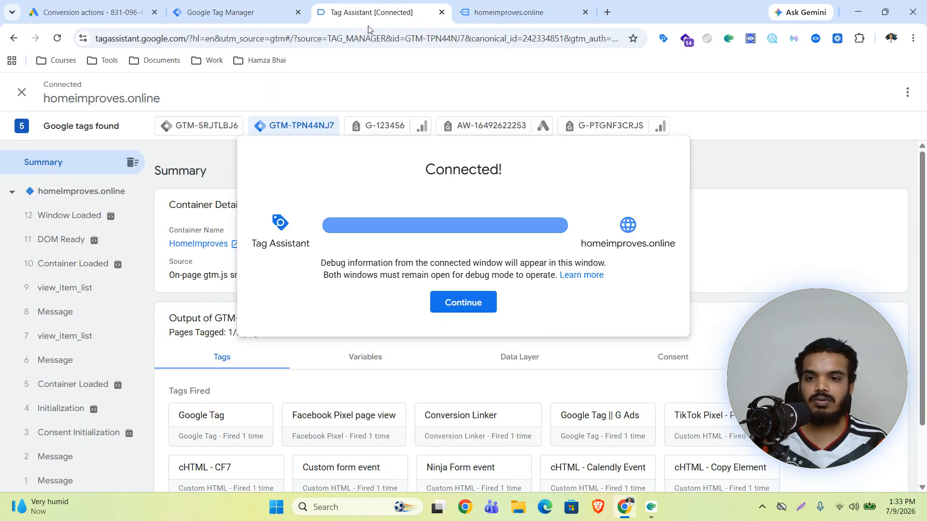
click(450, 311)
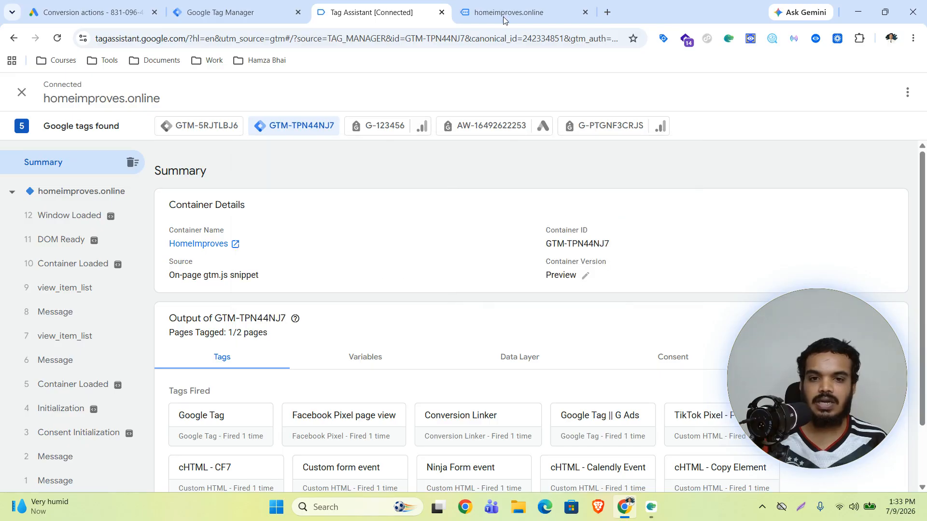
click(503, 16)
scroll(411, 309, down, 10)
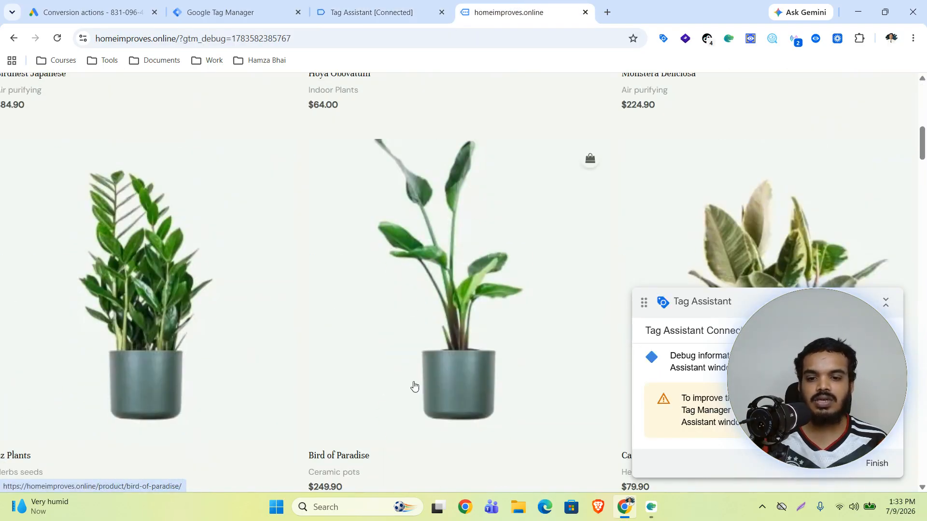
click(413, 385)
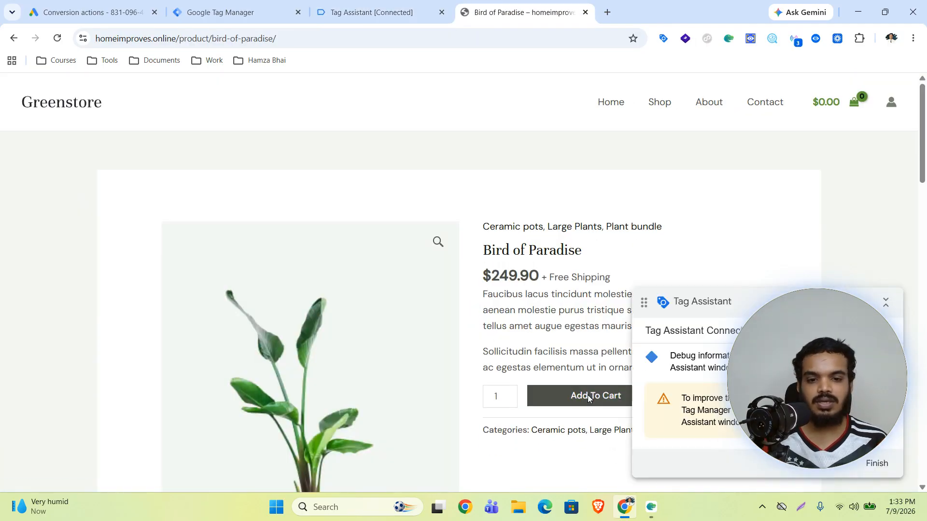
click(587, 397)
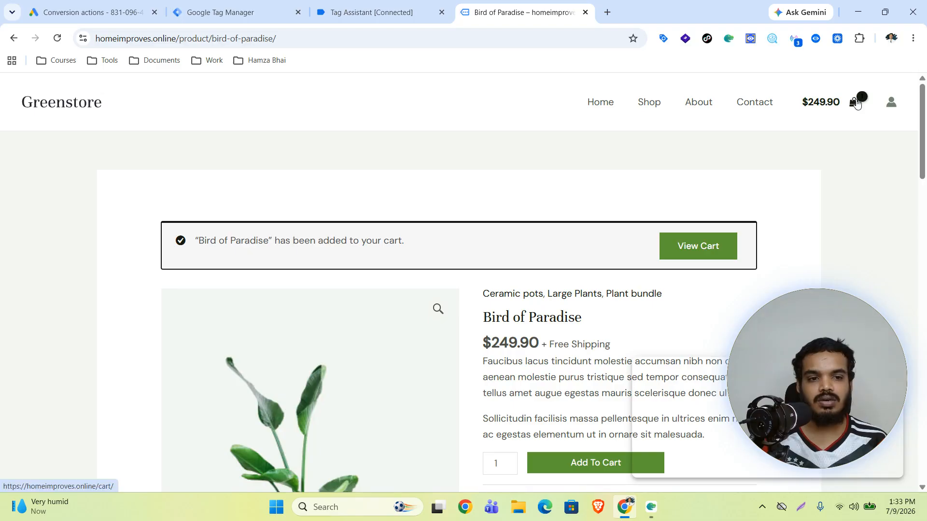
- Proceed from the cart to checkout, fill in the billing street address, and place the order
click(855, 103)
click(622, 460)
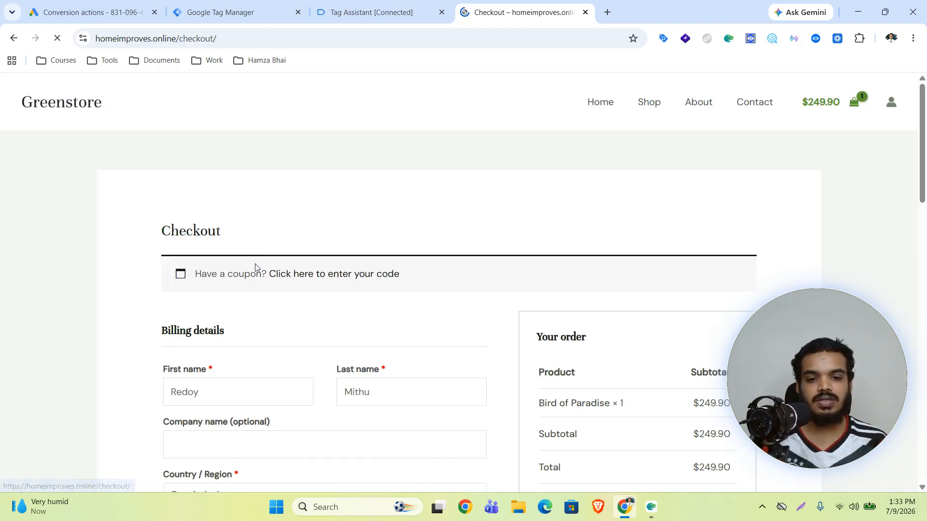
scroll(358, 247, down, 7)
click(292, 184)
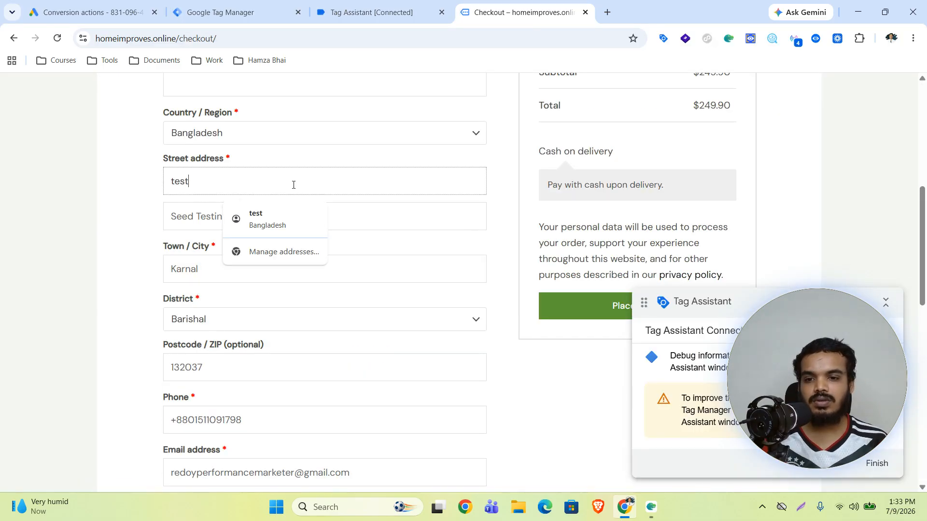
click(278, 213)
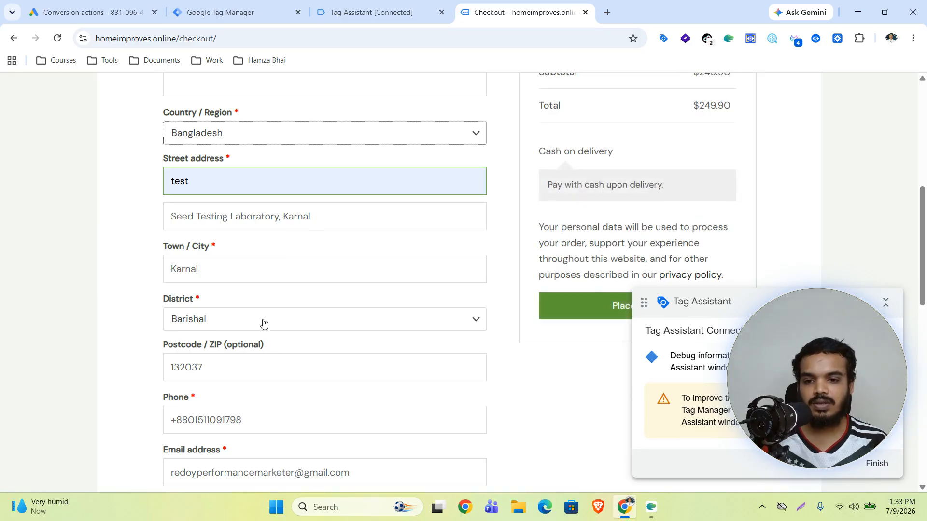
scroll(348, 304, down, 1)
click(615, 245)
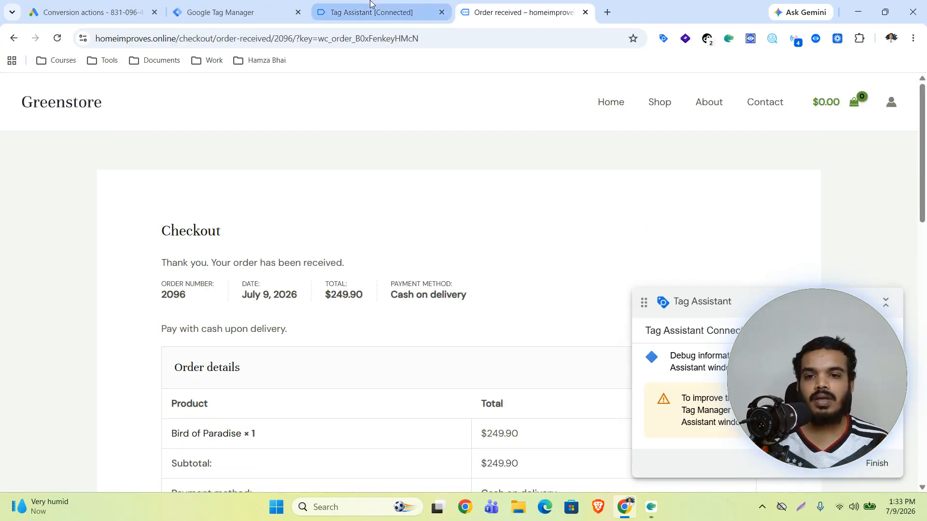
- Inspect the Google Ads || Purchase tag under the purchase event in Tag Assistant, and compare its transaction ID with the store's order number
click(370, 4)
click(58, 360)
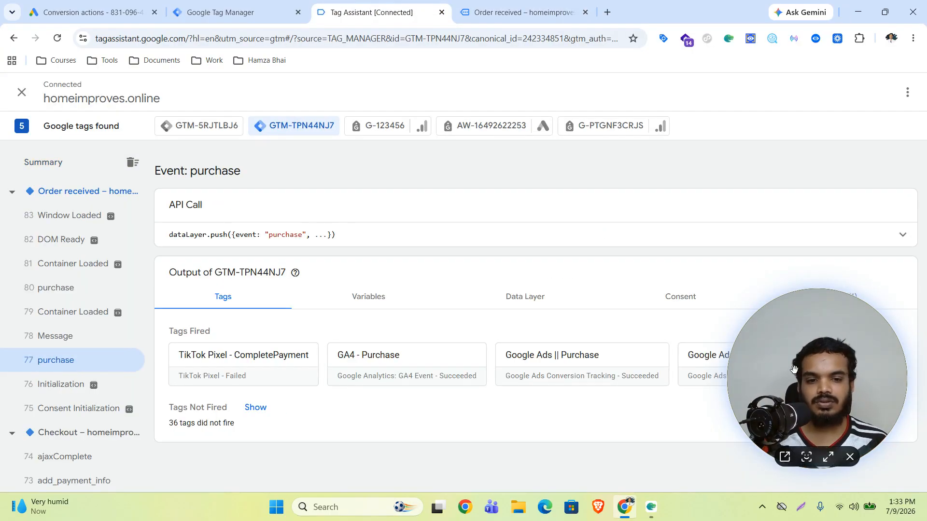
drag(794, 370, 716, 151)
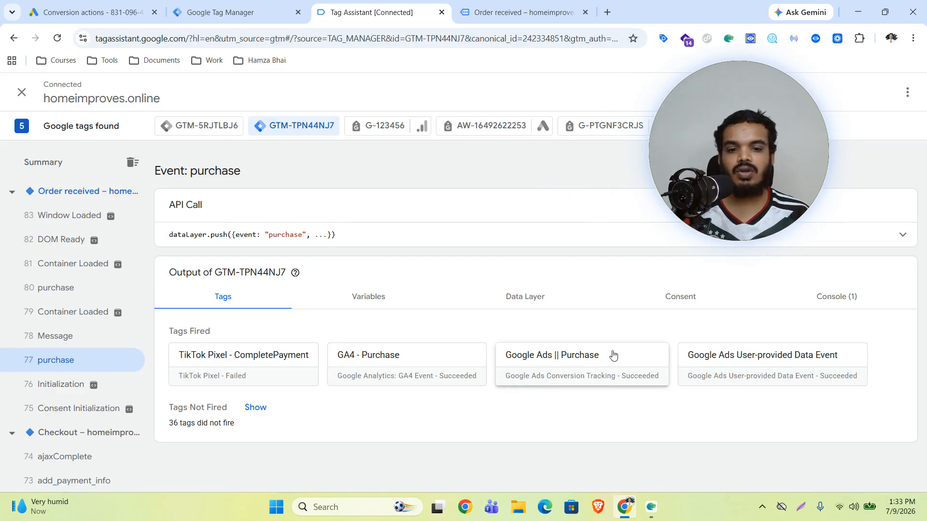
click(572, 365)
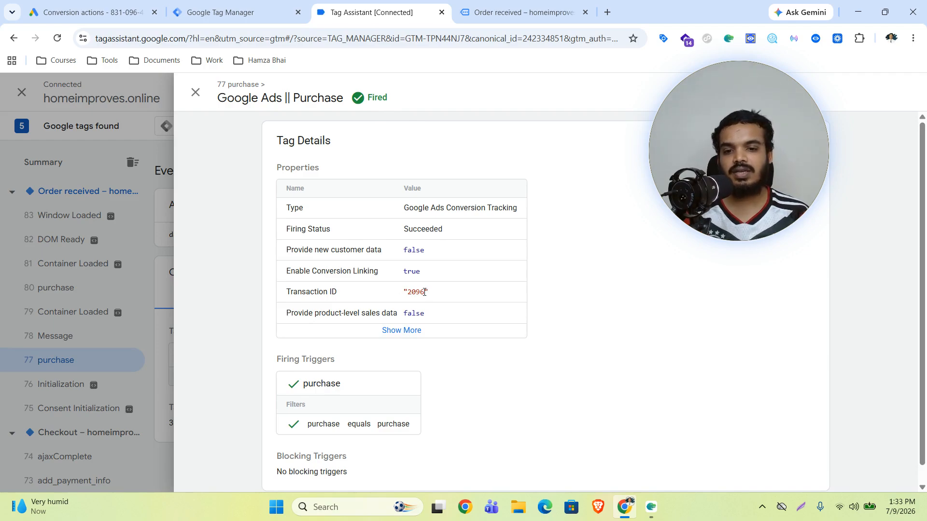
drag(424, 292, 406, 293)
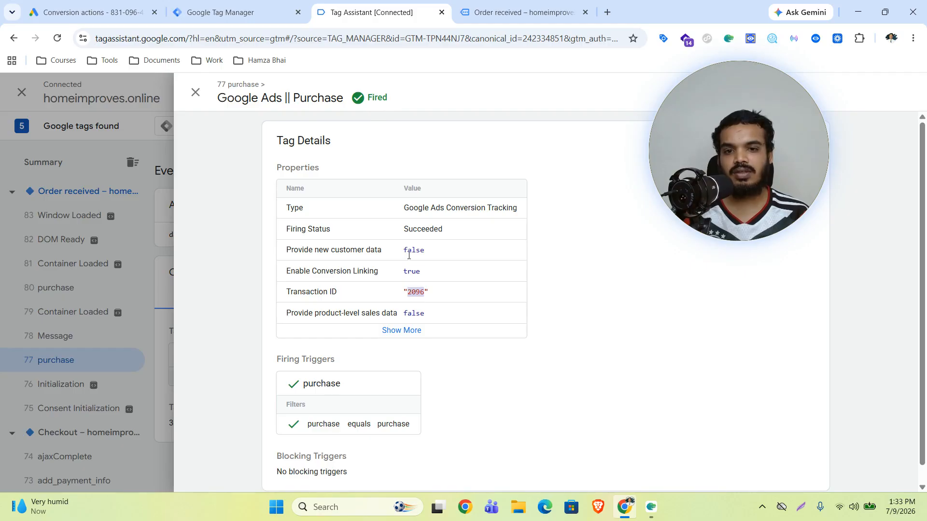
click(471, 3)
drag(192, 295, 161, 295)
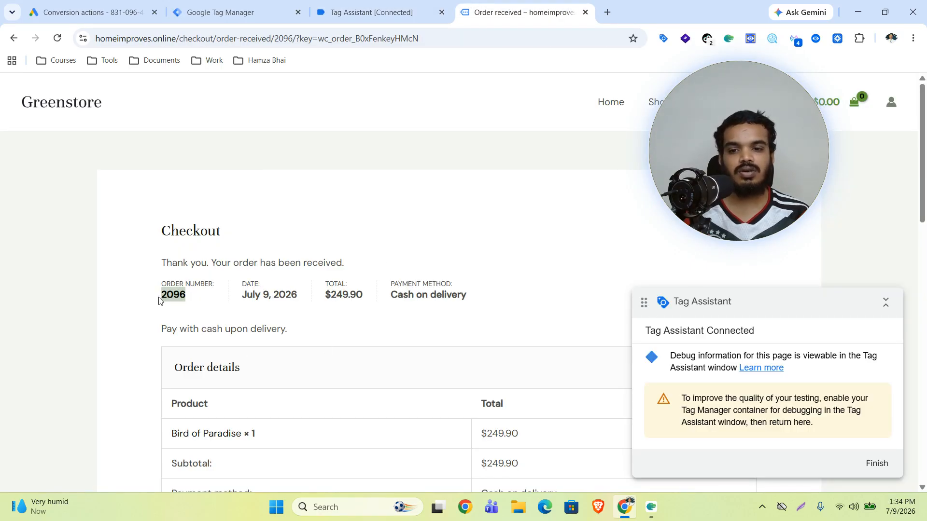
- Expand the Google Ads || Purchase tag's properties and compare the conversion value with the total on the order received page
click(343, 3)
click(402, 331)
scroll(491, 340, down, 2)
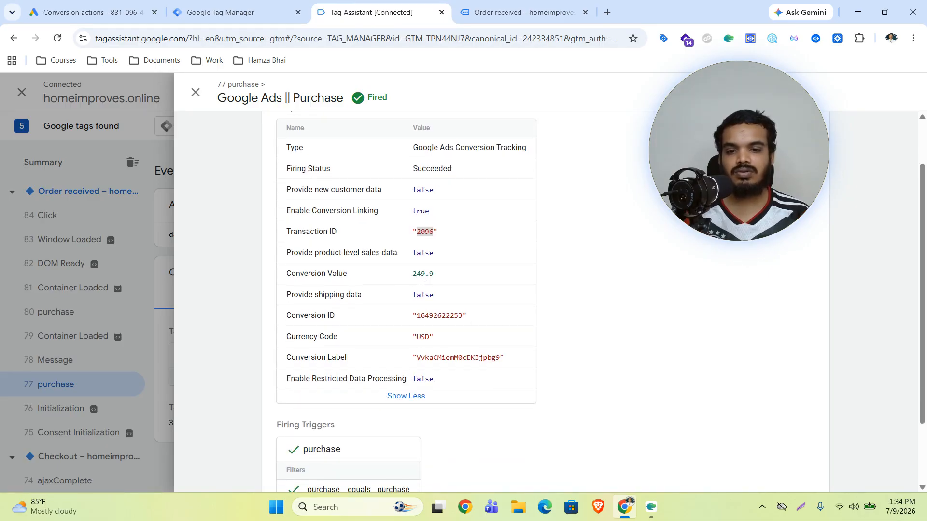
key(ctrl+Tab)
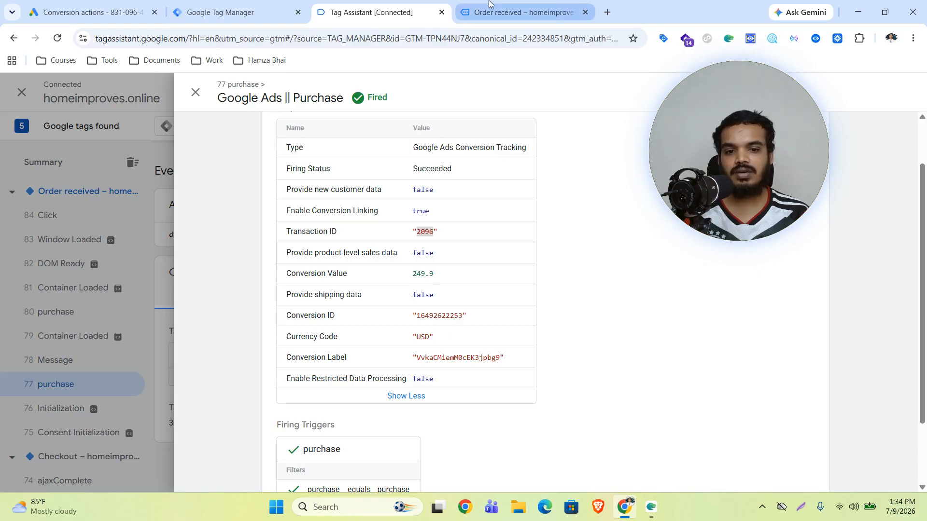
scroll(512, 308, down, 5)
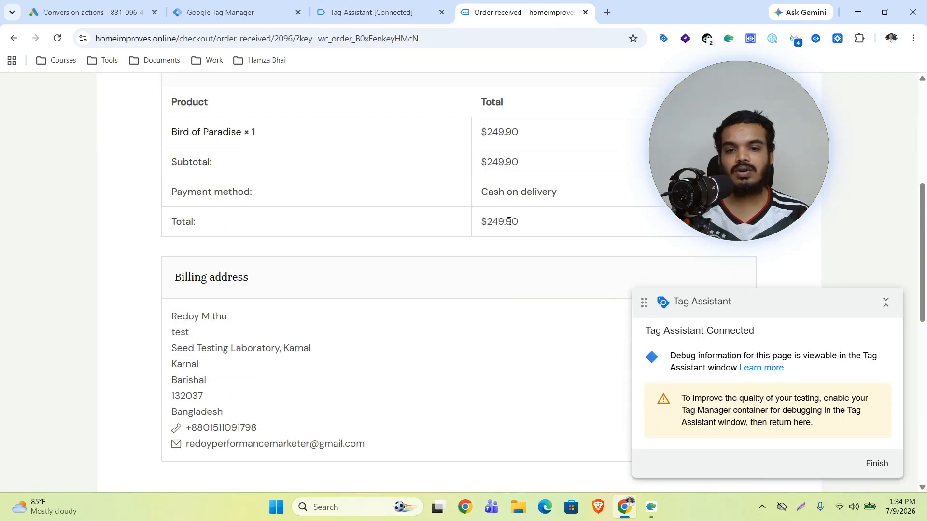
key(ctrl+shift+Tab)
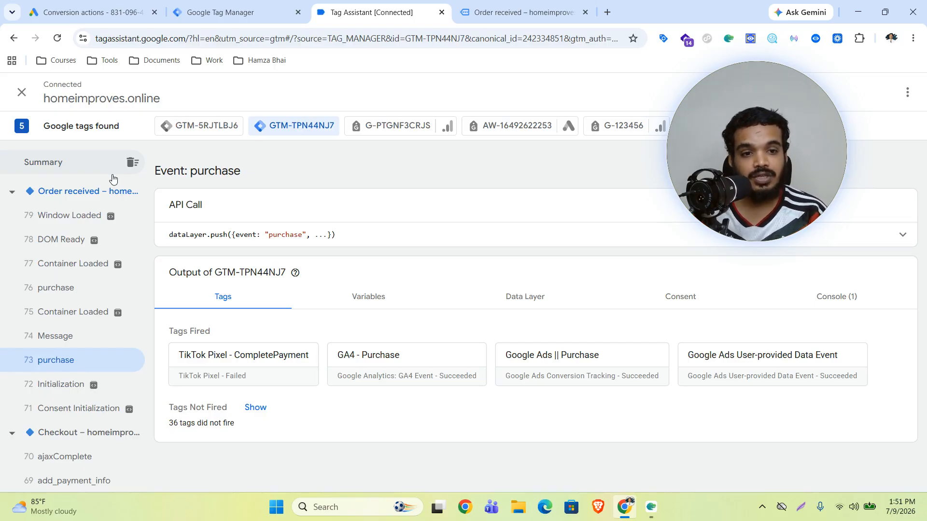
- Examine the user-provided data sent by the Google Ads User-provided Data Event tag, and close its details
click(727, 359)
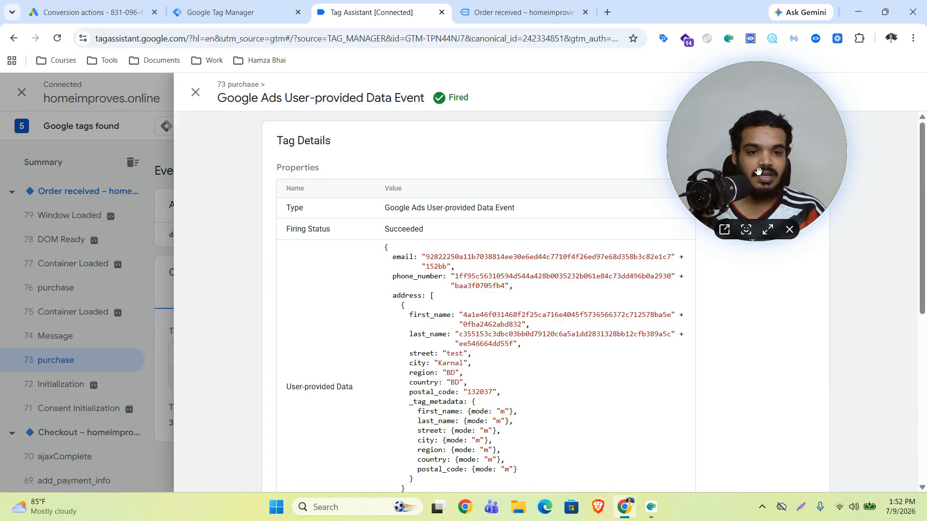
drag(757, 172, 819, 157)
click(195, 92)
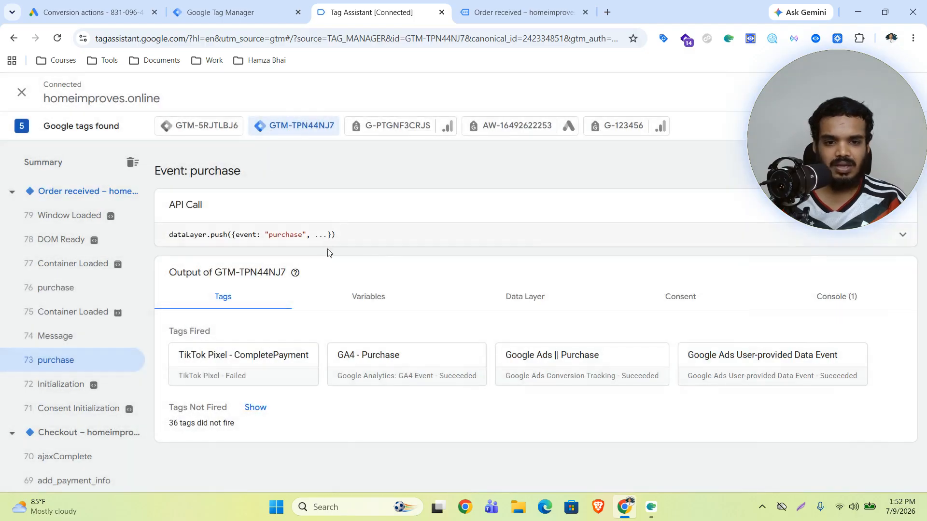